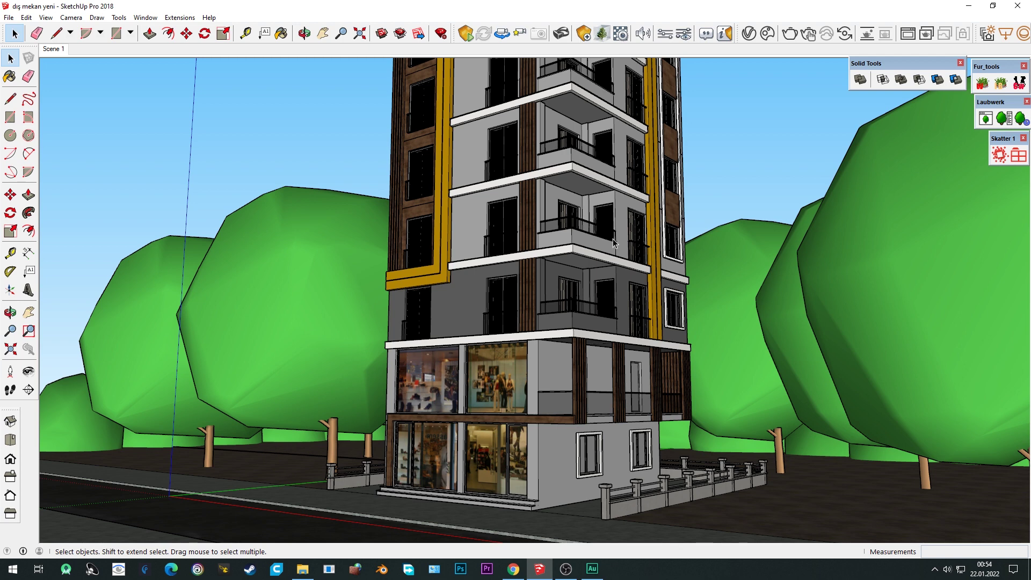
Check the V-Ray version information from the program menus, then close it.
{"action": "left_click", "coordinate": [146, 18]}
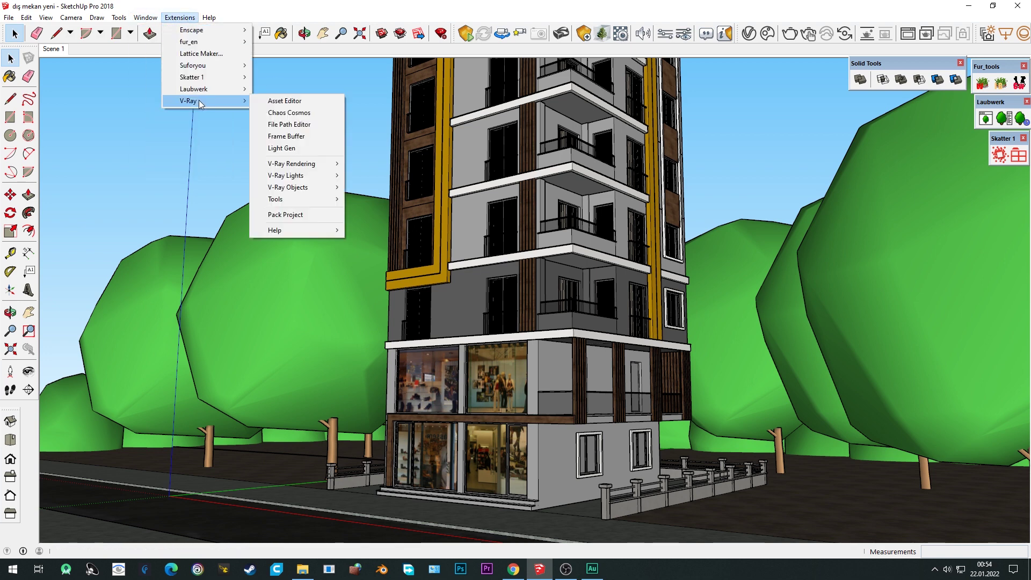
{"action": "mouse_move", "coordinate": [190, 101]}
{"action": "mouse_move", "coordinate": [275, 230]}
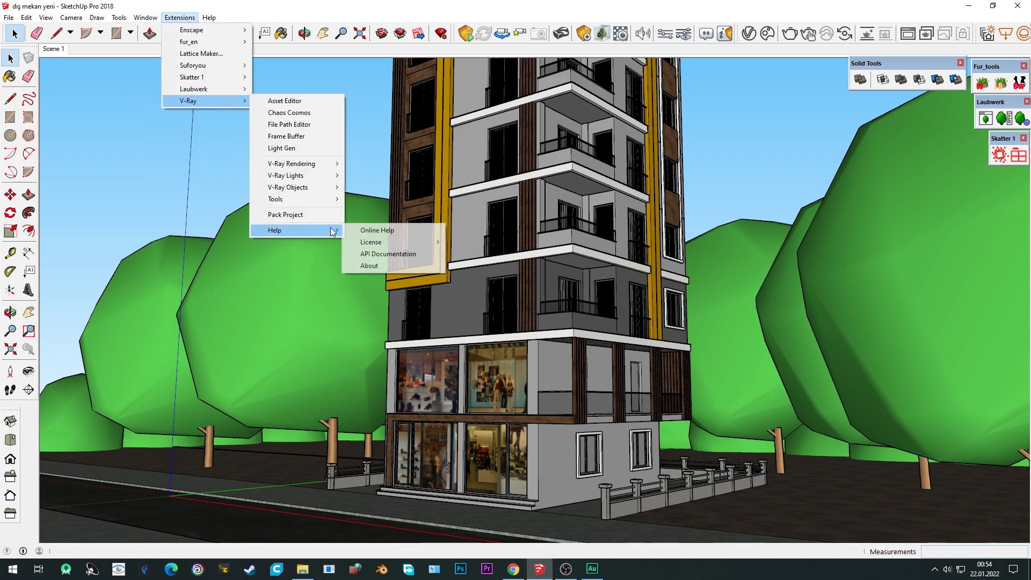
{"action": "left_click", "coordinate": [370, 266]}
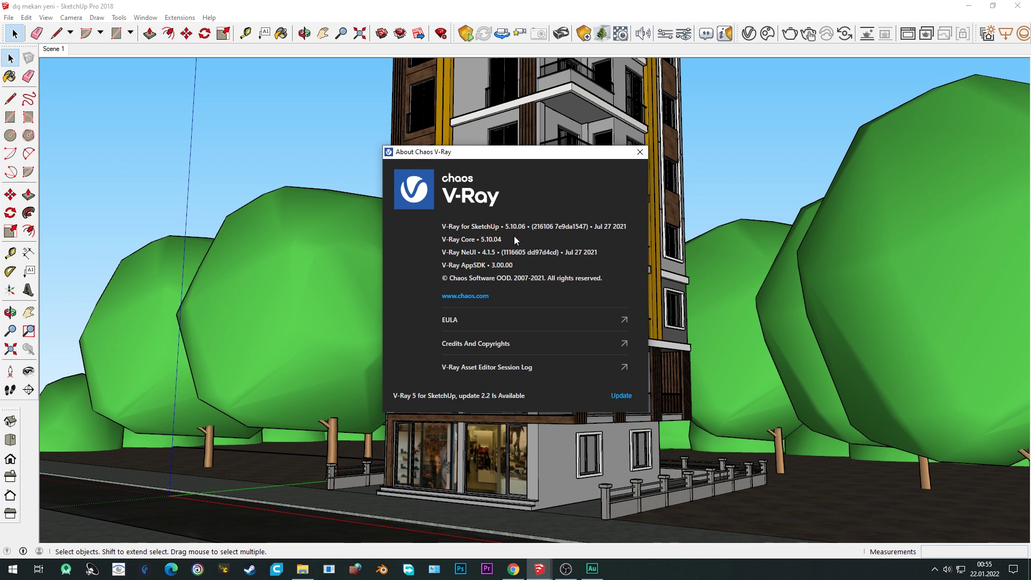
{"action": "left_click", "coordinate": [640, 152]}
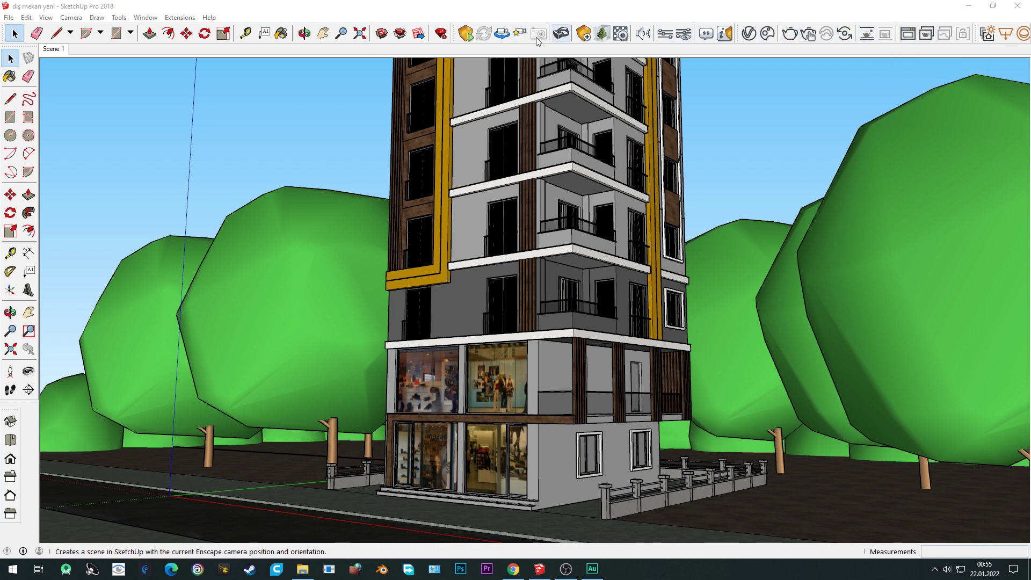
Look over the toolbar list without changes, then reach the V-Ray tools under Extensions.
{"action": "right_click", "coordinate": [377, 35]}
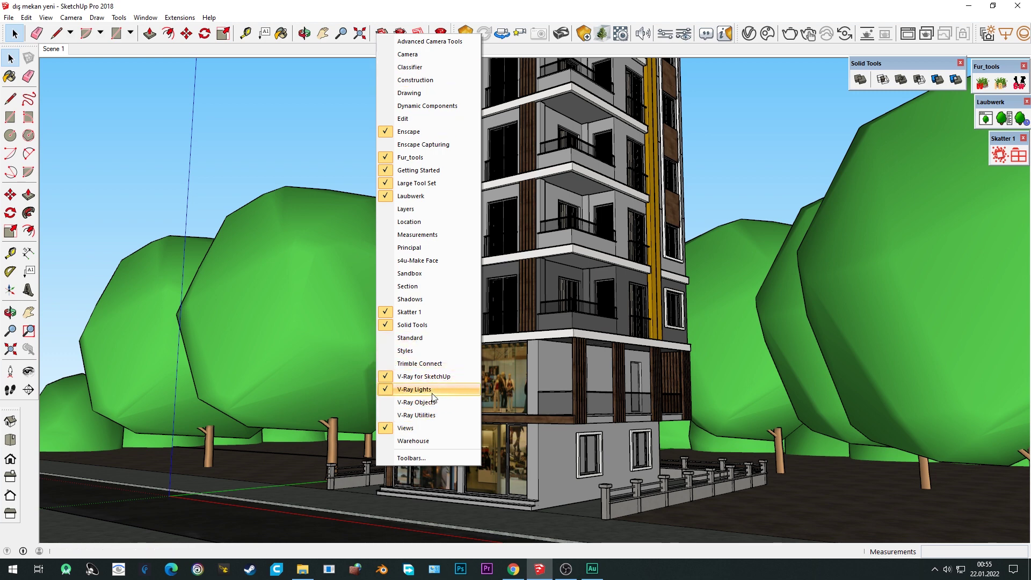
{"action": "left_click", "coordinate": [779, 173]}
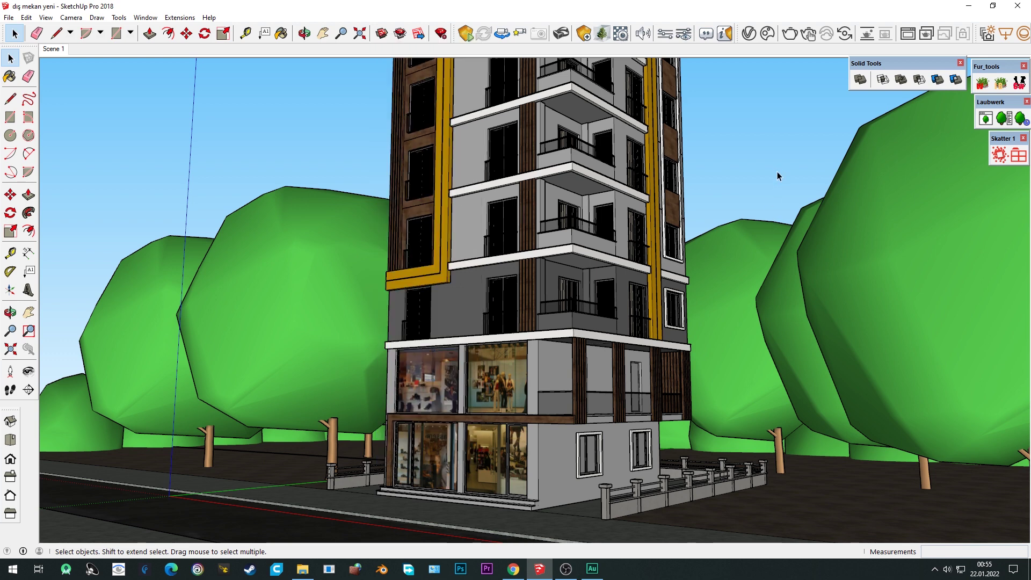
{"action": "left_click", "coordinate": [179, 17]}
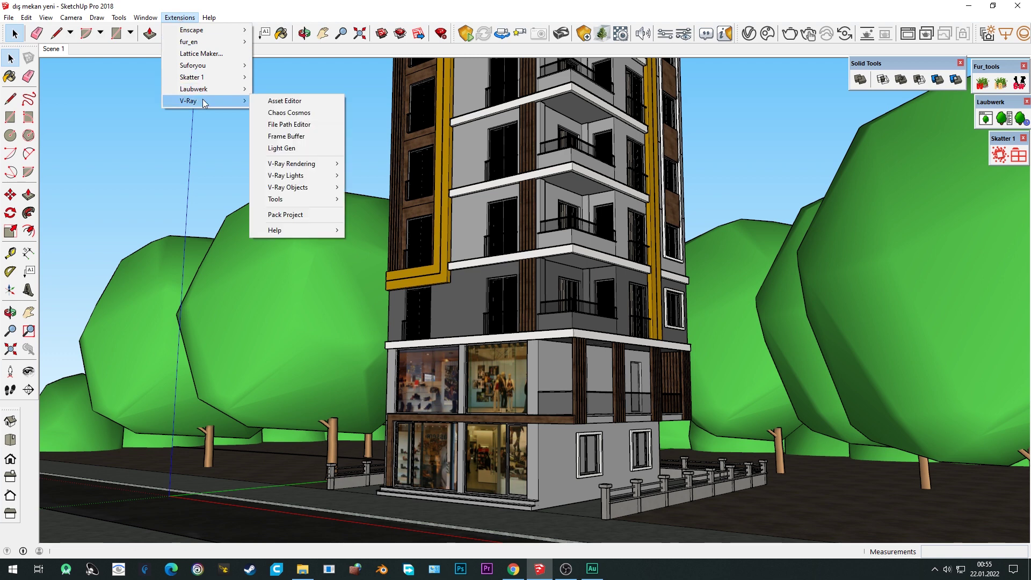
{"action": "mouse_move", "coordinate": [202, 101]}
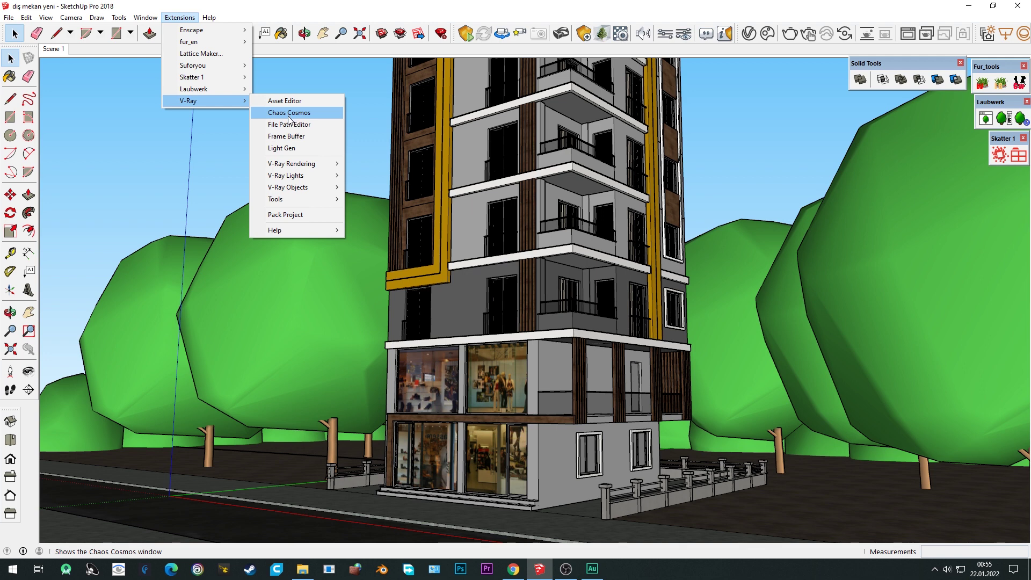
Open the Chaos Cosmos browser, move it off the building and widen it by its left edge.
{"action": "left_click", "coordinate": [300, 114]}
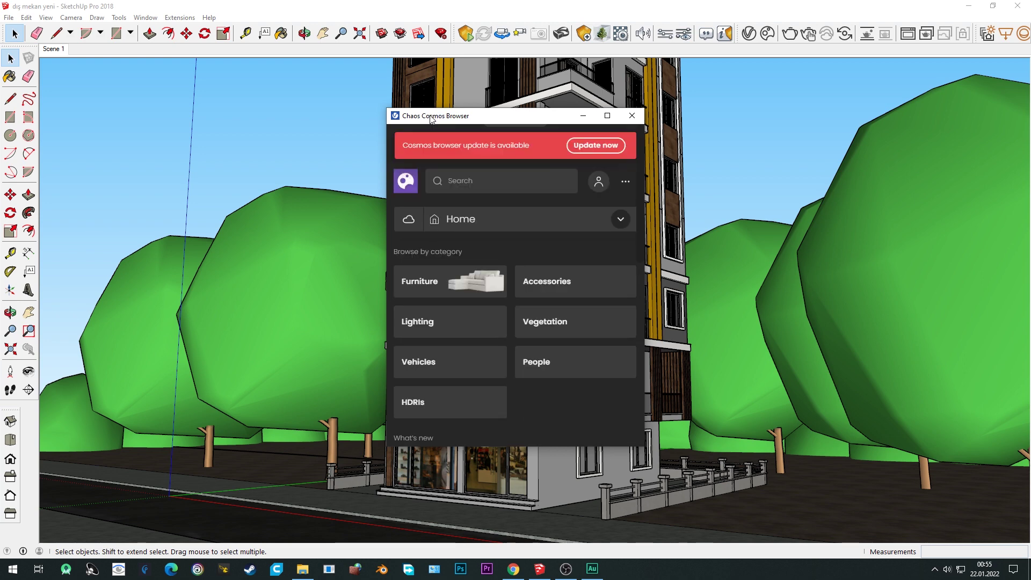
{"action": "mouse_move", "coordinate": [431, 120]}
{"action": "left_mouse_down"}
{"action": "mouse_move", "coordinate": [337, 190]}
{"action": "mouse_move", "coordinate": [333, 74]}
{"action": "left_mouse_up"}
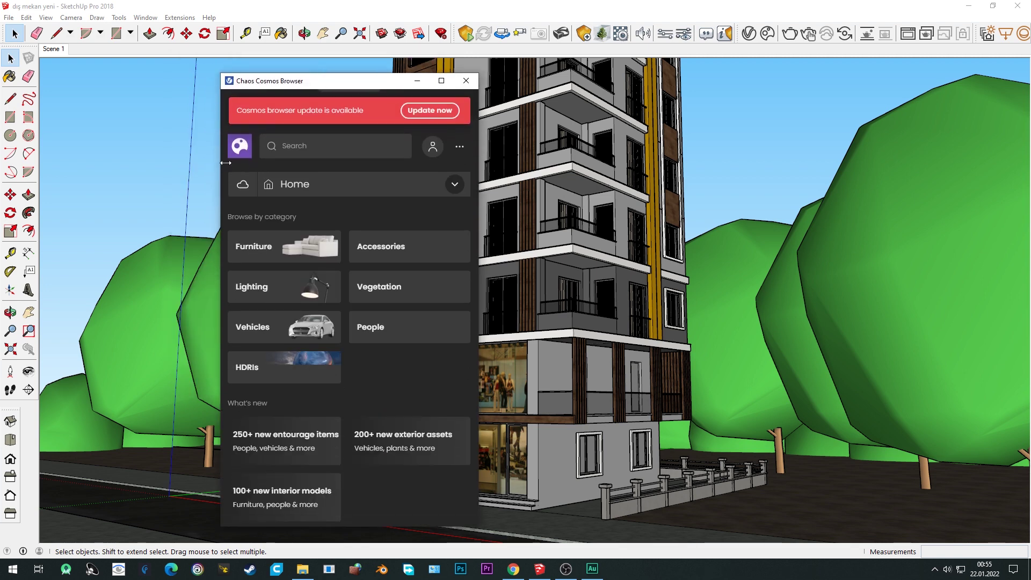
{"action": "left_click_drag", "start_coordinate": [222, 160], "coordinate": [58, 160]}
{"action": "left_click_drag", "start_coordinate": [205, 86], "coordinate": [273, 52]}
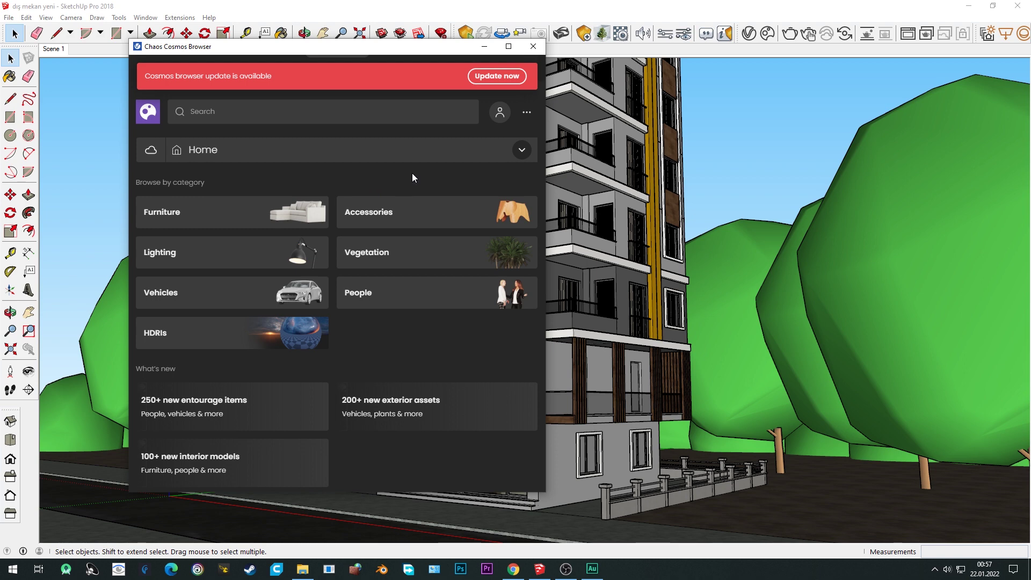
{"action": "left_click", "coordinate": [334, 118]}
{"action": "left_click", "coordinate": [287, 157]}
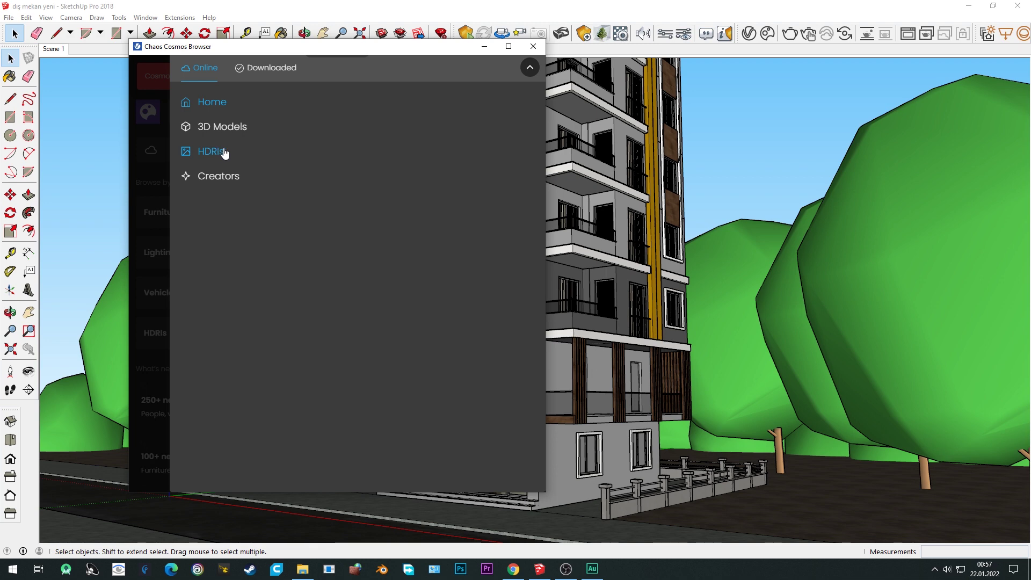
{"action": "left_click", "coordinate": [280, 69]}
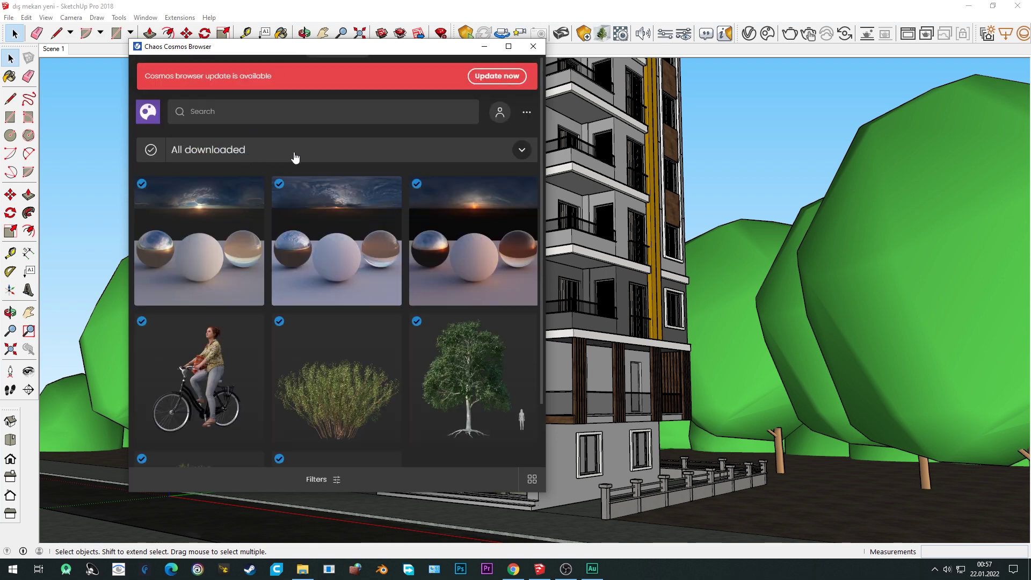
{"action": "scroll", "coordinate": [354, 355], "scroll_direction": "down", "scroll_amount": 2}
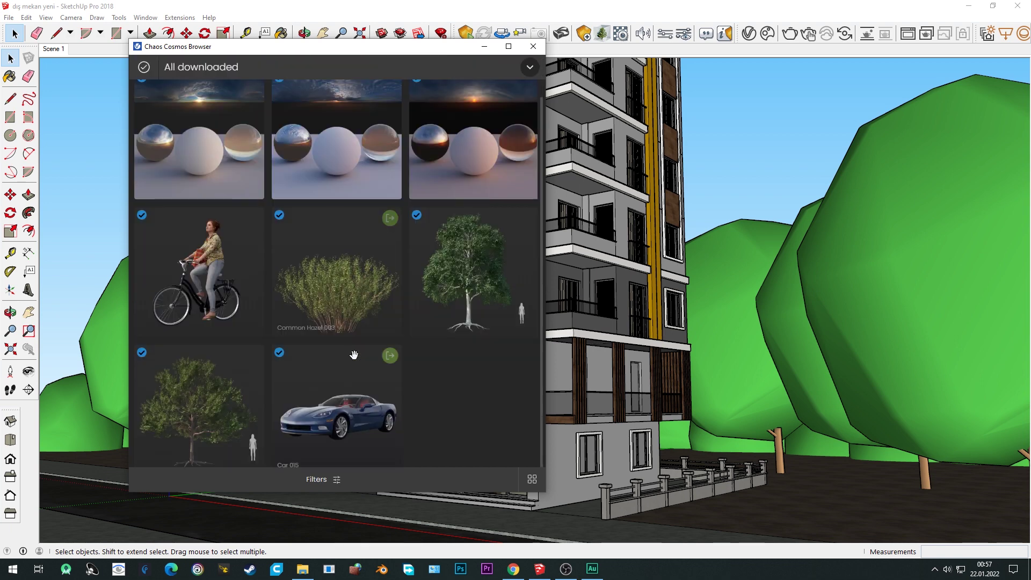
{"action": "mouse_move", "coordinate": [336, 138]}
{"action": "mouse_move", "coordinate": [336, 379]}
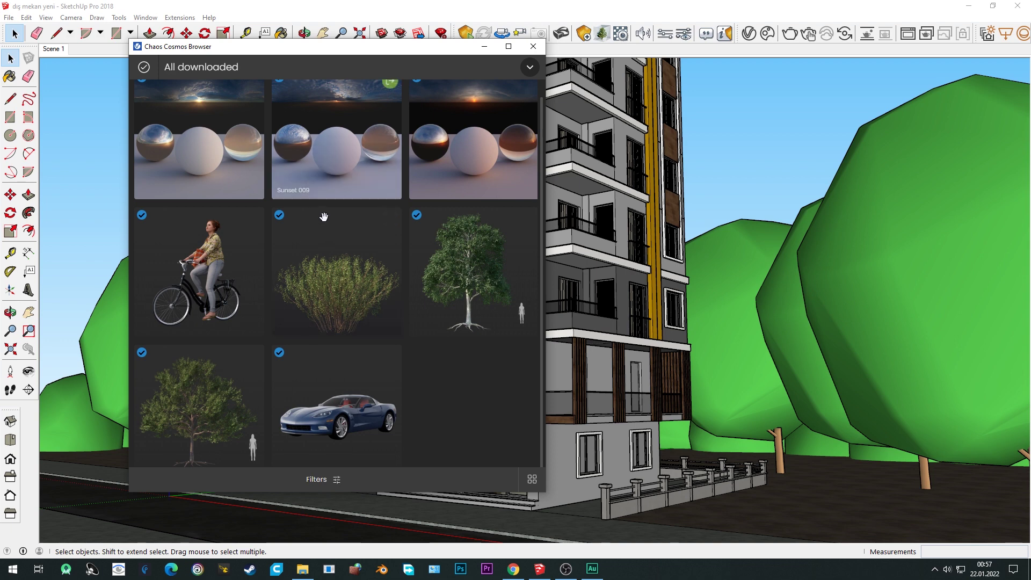
{"action": "scroll", "coordinate": [326, 215], "scroll_direction": "up", "scroll_amount": 1}
{"action": "scroll", "coordinate": [326, 214], "scroll_direction": "up", "scroll_amount": 2}
{"action": "left_click", "coordinate": [260, 150]}
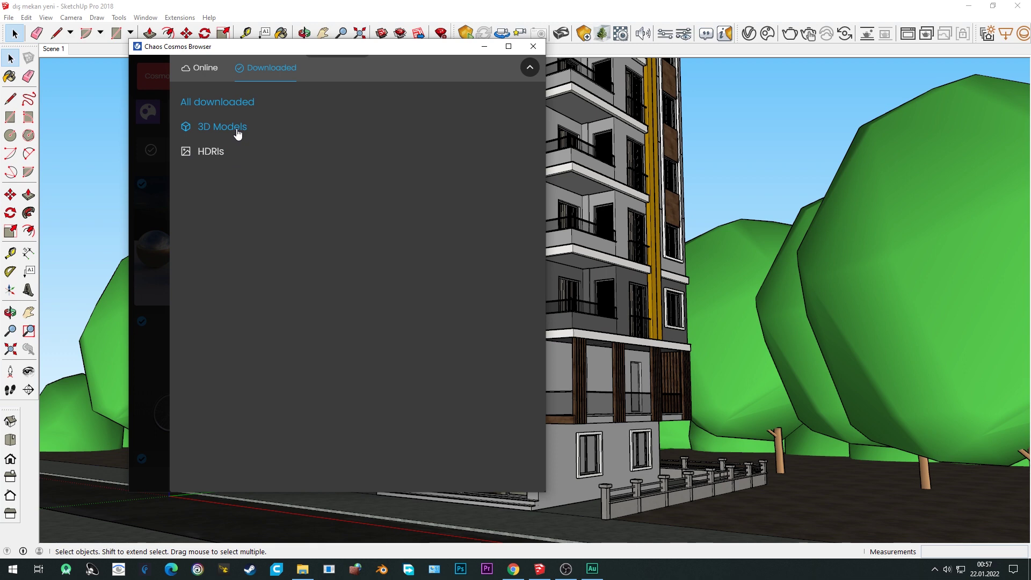
{"action": "left_click", "coordinate": [238, 129]}
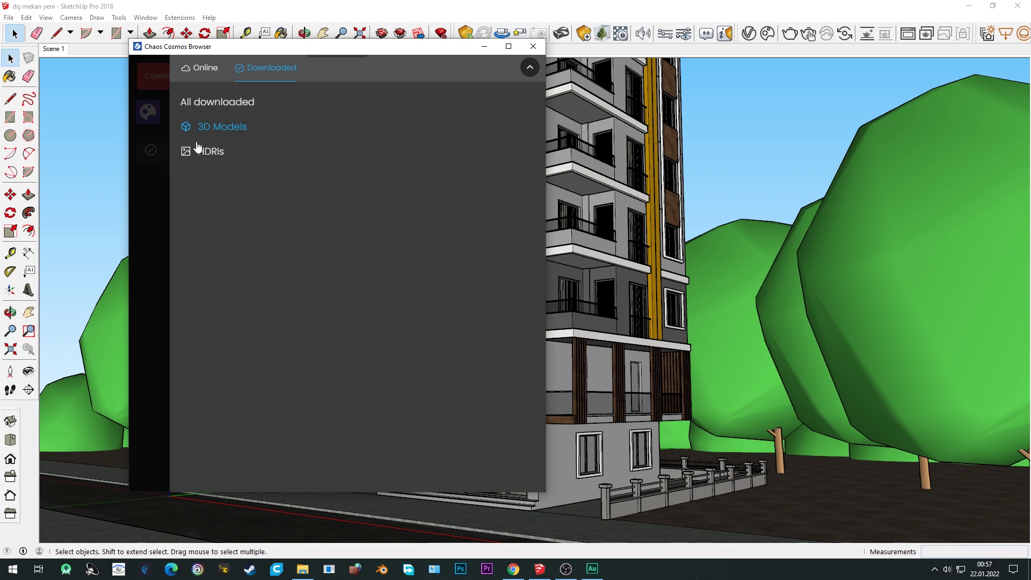
{"action": "left_click", "coordinate": [159, 189]}
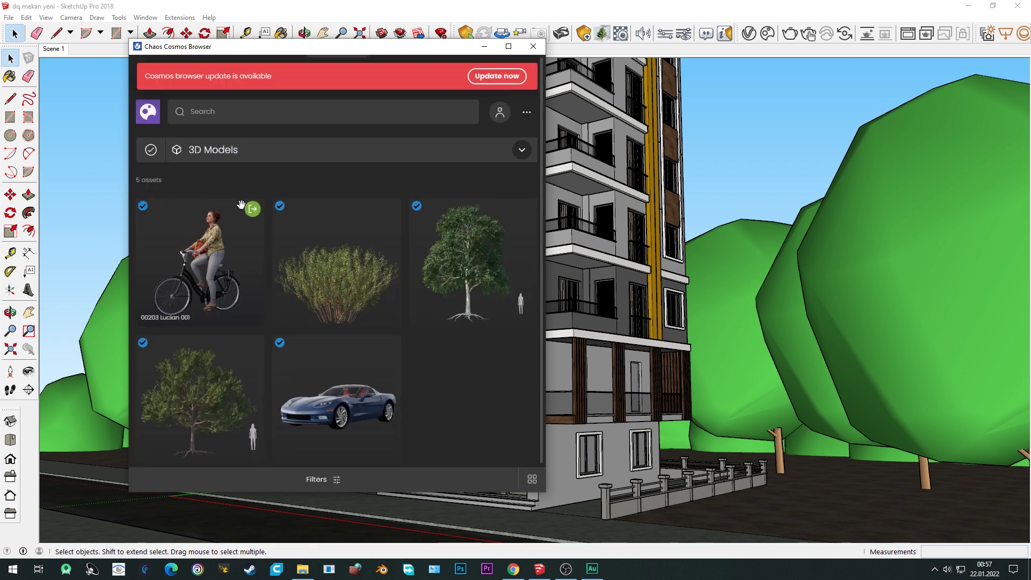
{"action": "left_click", "coordinate": [238, 150]}
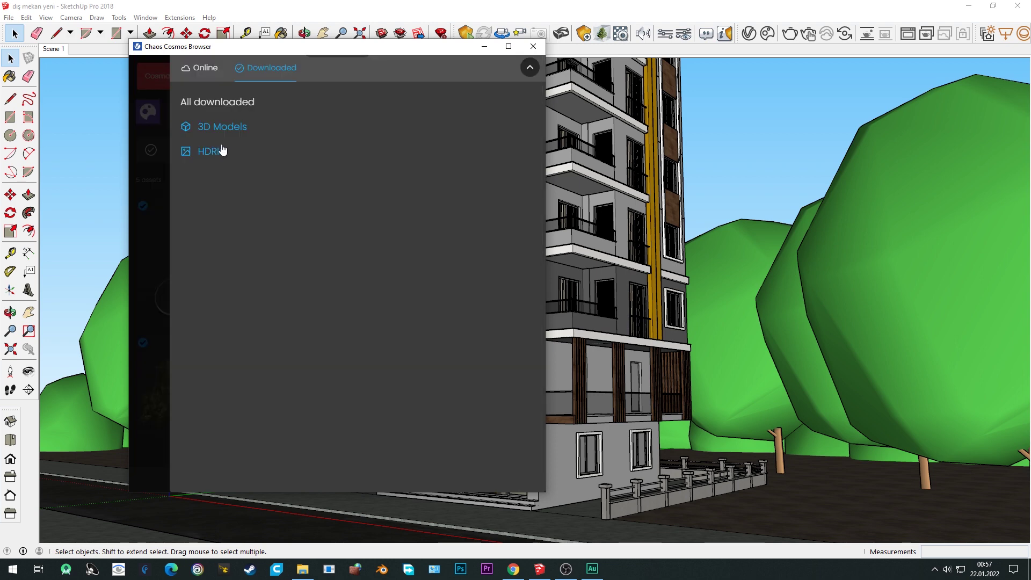
{"action": "left_click", "coordinate": [212, 152]}
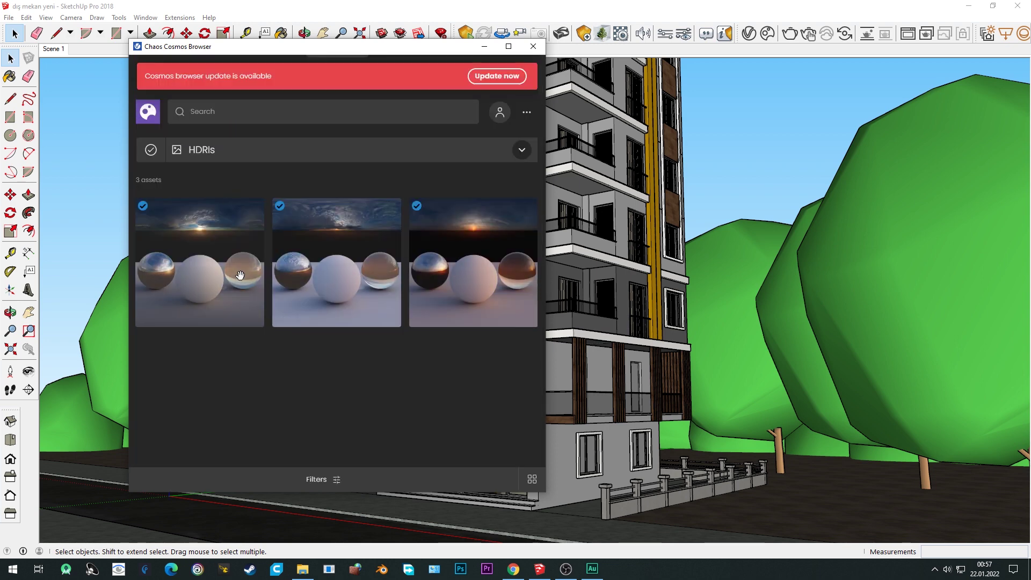
{"action": "left_click", "coordinate": [152, 120]}
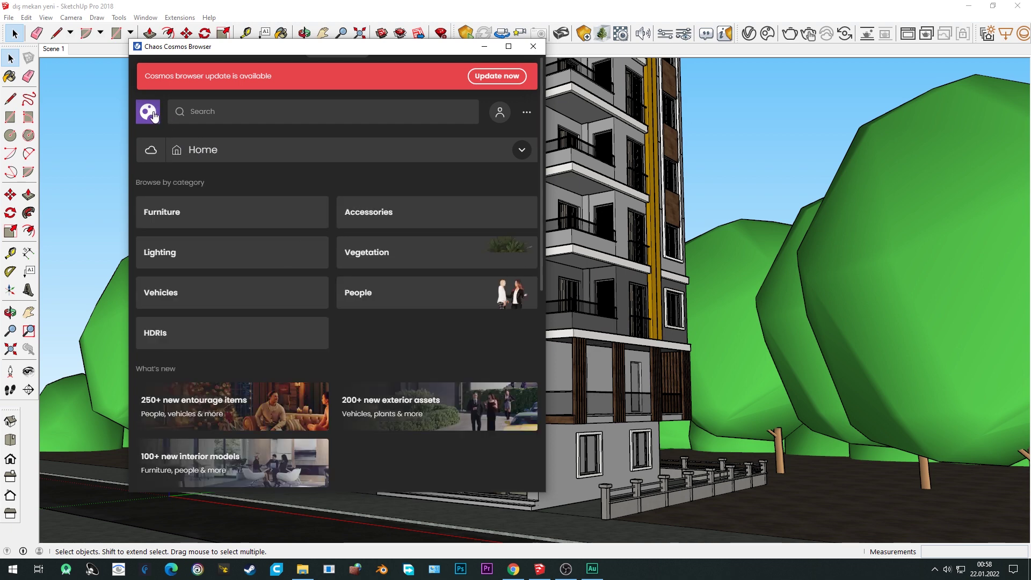
Open the Cosmos Vegetation models category and browse through its grid.
{"action": "left_click", "coordinate": [363, 256]}
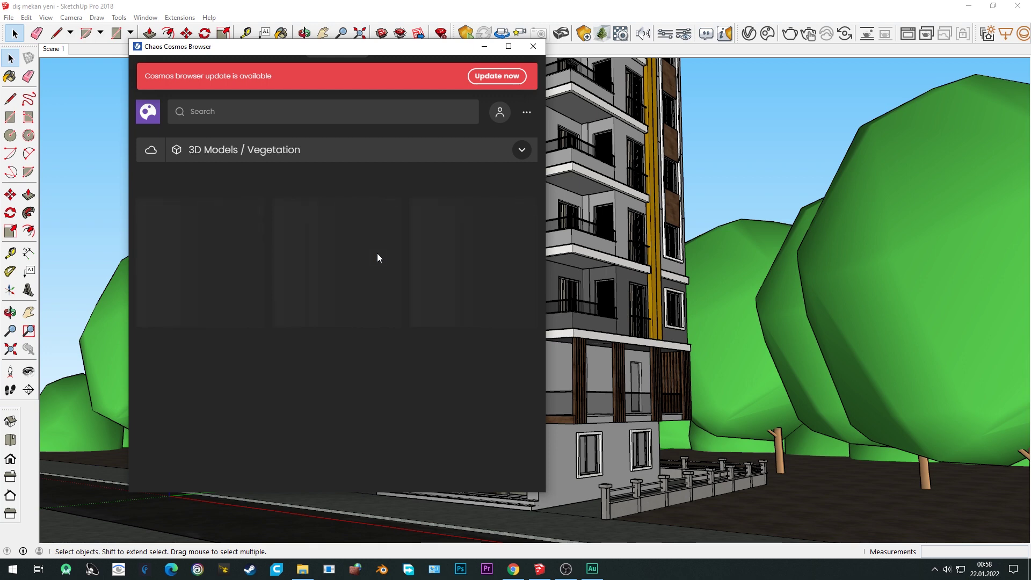
{"action": "scroll", "coordinate": [254, 291], "scroll_direction": "down", "scroll_amount": 2}
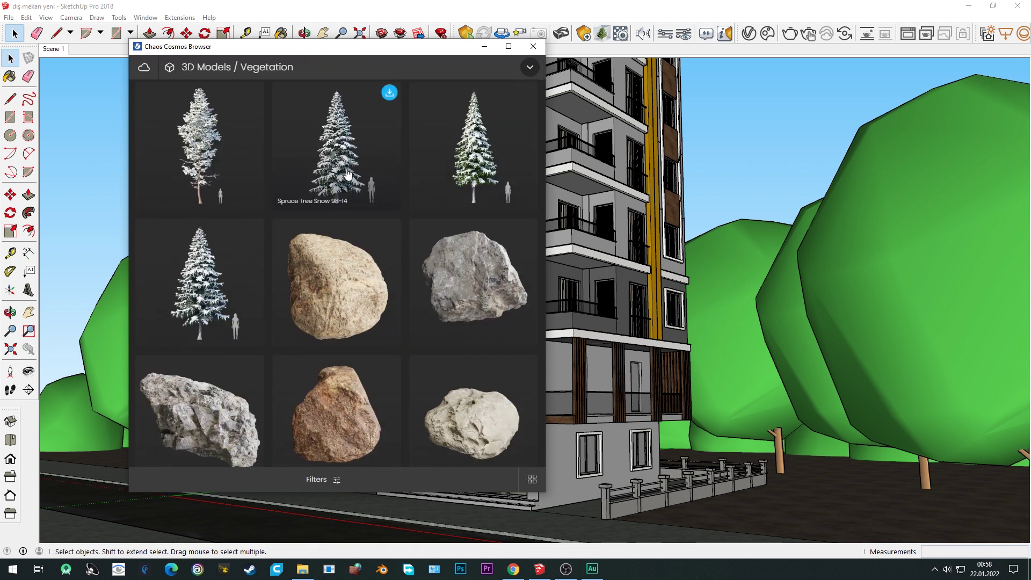
{"action": "mouse_move", "coordinate": [337, 282]}
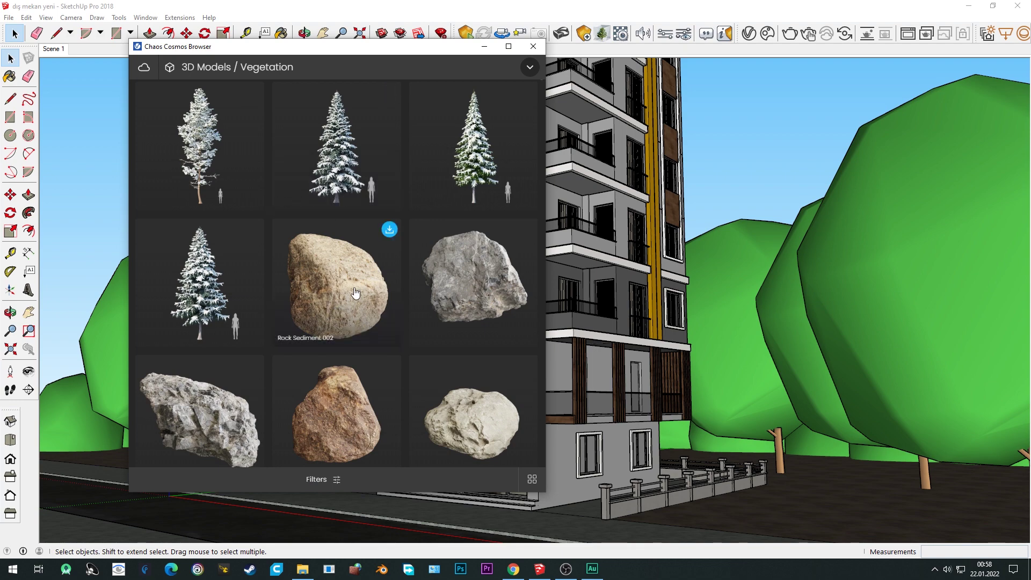
{"action": "scroll", "coordinate": [449, 306], "scroll_direction": "down", "scroll_amount": 4}
{"action": "scroll", "coordinate": [449, 306], "scroll_direction": "down", "scroll_amount": 4}
{"action": "scroll", "coordinate": [449, 306], "scroll_direction": "down", "scroll_amount": 4}
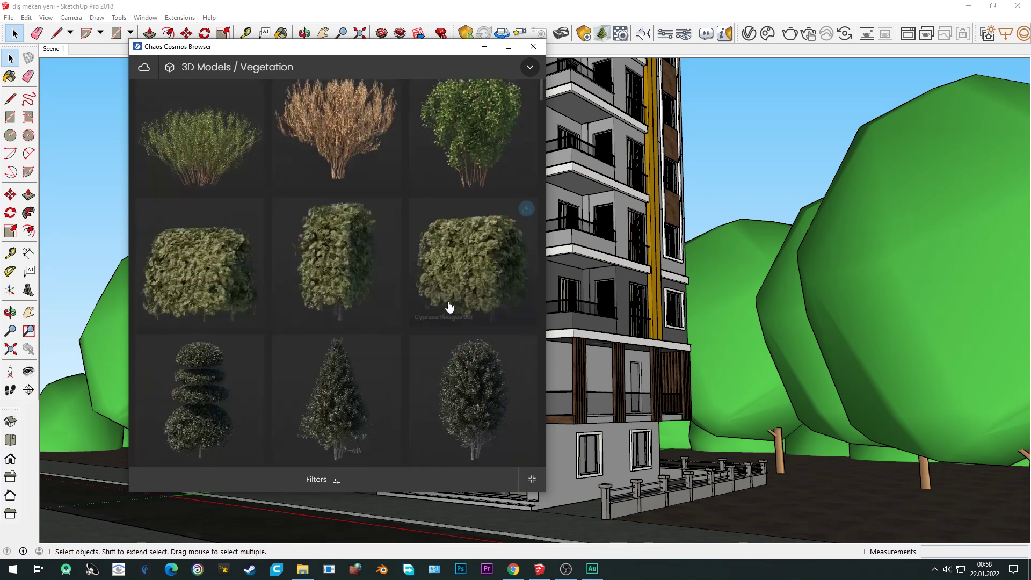
{"action": "scroll", "coordinate": [449, 306], "scroll_direction": "down", "scroll_amount": 3}
{"action": "scroll", "coordinate": [449, 307], "scroll_direction": "up", "scroll_amount": 4}
{"action": "scroll", "coordinate": [449, 306], "scroll_direction": "up", "scroll_amount": 4}
{"action": "scroll", "coordinate": [449, 306], "scroll_direction": "up", "scroll_amount": 4}
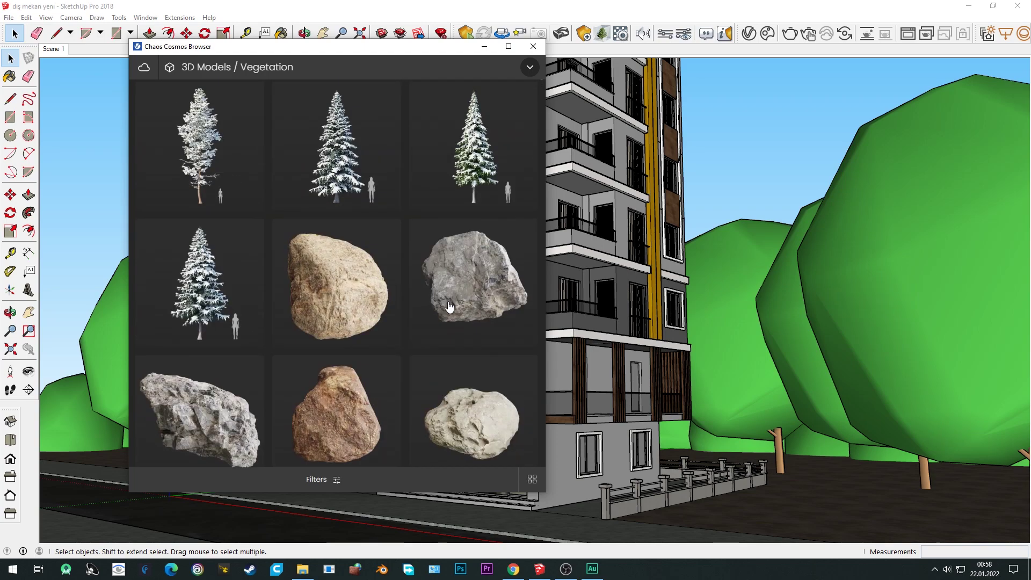
{"action": "scroll", "coordinate": [449, 306], "scroll_direction": "up", "scroll_amount": 3}
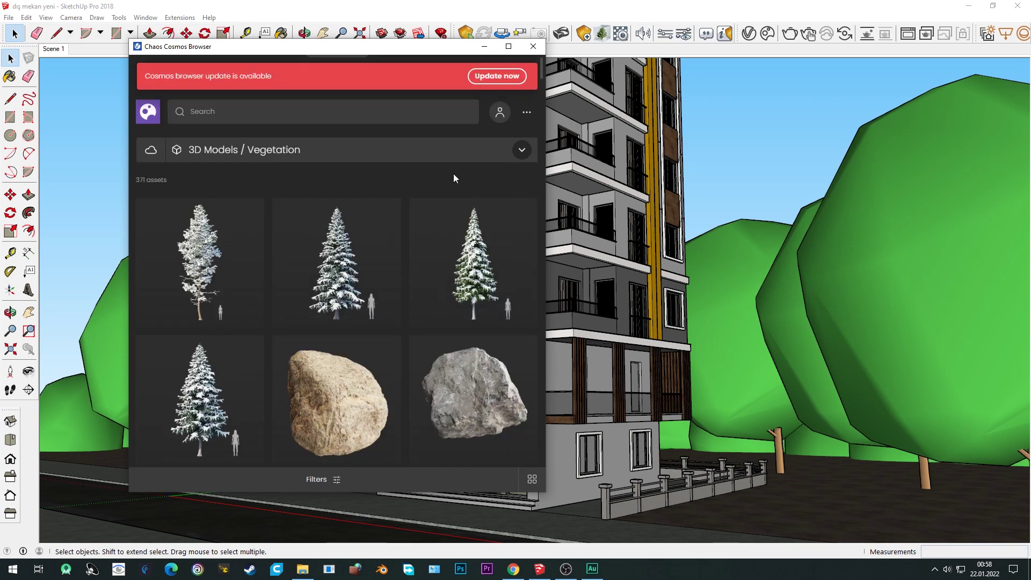
{"action": "scroll", "coordinate": [499, 236], "scroll_direction": "down", "scroll_amount": 5}
{"action": "scroll", "coordinate": [525, 168], "scroll_direction": "down", "scroll_amount": 1}
{"action": "left_click_drag", "start_coordinate": [542, 79], "coordinate": [556, 331]}
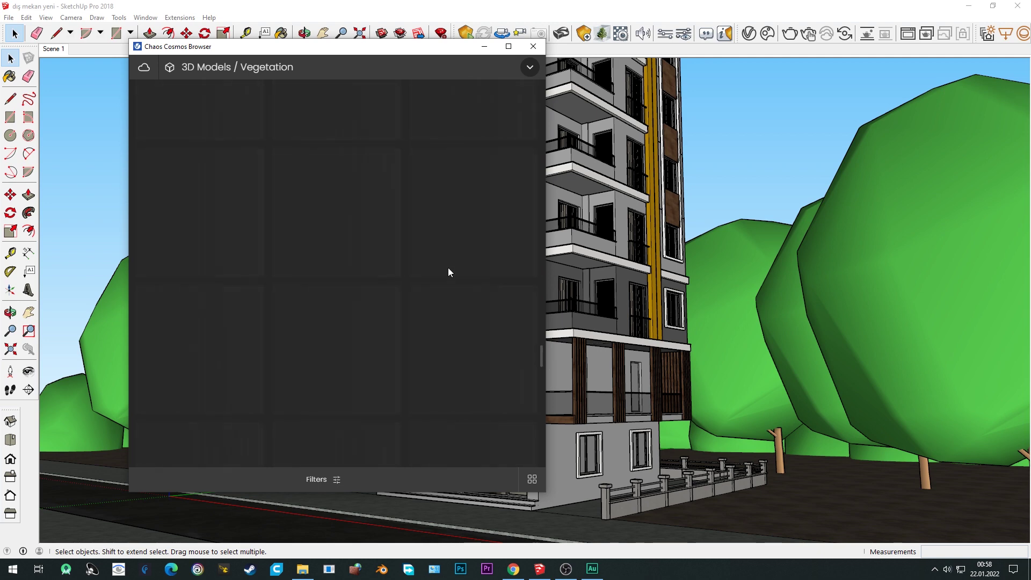
{"action": "scroll", "coordinate": [448, 267], "scroll_direction": "up", "scroll_amount": 1}
{"action": "left_click_drag", "start_coordinate": [542, 258], "coordinate": [542, 194]}
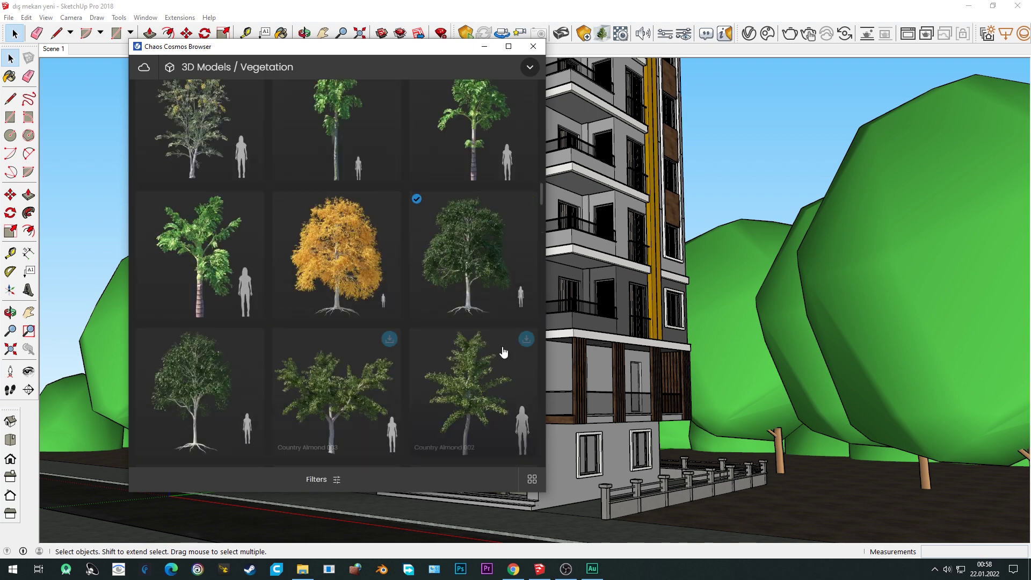
Scroll back up the Vegetation grid to Cypress Hedges 001 and start its download.
{"action": "scroll", "coordinate": [423, 367], "scroll_direction": "down", "scroll_amount": 1}
{"action": "scroll", "coordinate": [423, 366], "scroll_direction": "up", "scroll_amount": 1}
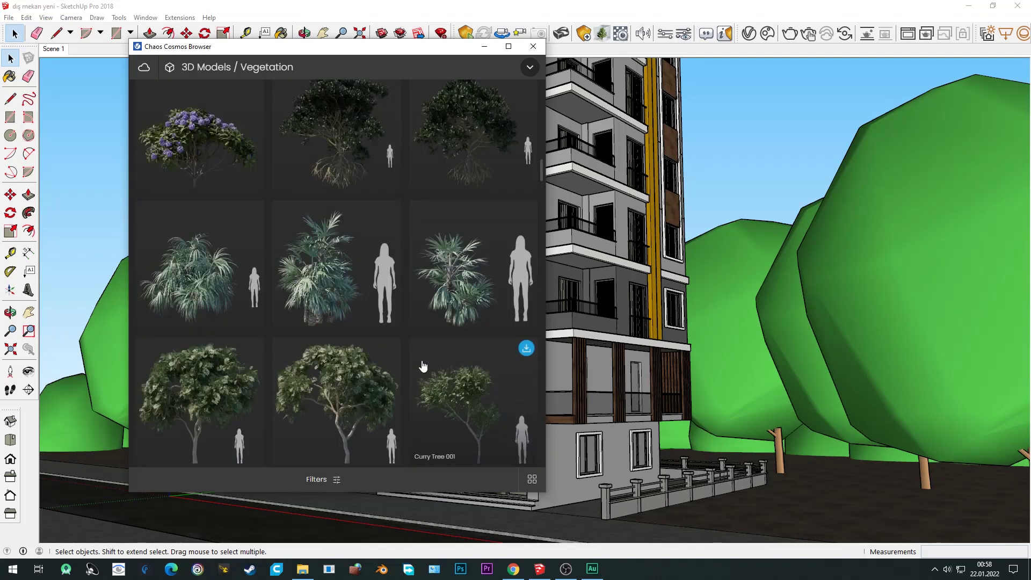
{"action": "scroll", "coordinate": [423, 366], "scroll_direction": "up", "scroll_amount": 1}
{"action": "scroll", "coordinate": [423, 366], "scroll_direction": "up", "scroll_amount": 1}
{"action": "scroll", "coordinate": [424, 364], "scroll_direction": "up", "scroll_amount": 1}
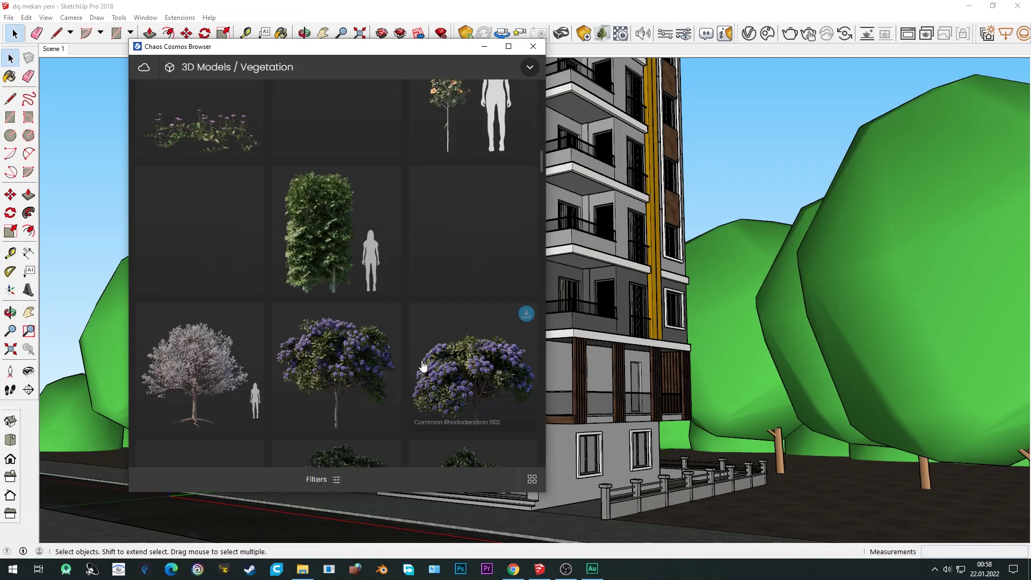
{"action": "scroll", "coordinate": [424, 363], "scroll_direction": "up", "scroll_amount": 1}
{"action": "scroll", "coordinate": [428, 357], "scroll_direction": "up", "scroll_amount": 1}
{"action": "scroll", "coordinate": [427, 357], "scroll_direction": "up", "scroll_amount": 1}
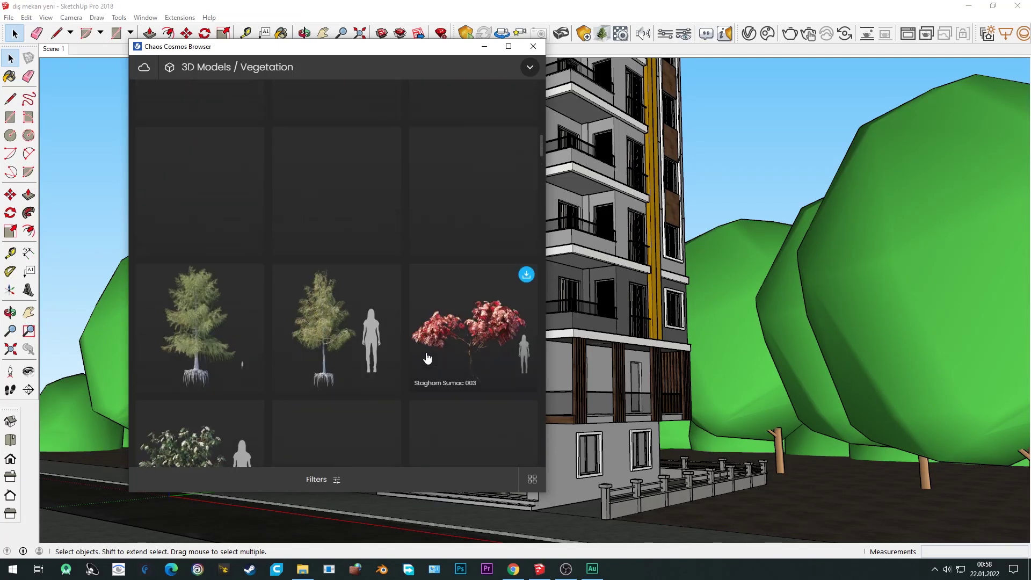
{"action": "scroll", "coordinate": [427, 358], "scroll_direction": "up", "scroll_amount": 1}
{"action": "scroll", "coordinate": [427, 358], "scroll_direction": "up", "scroll_amount": 1}
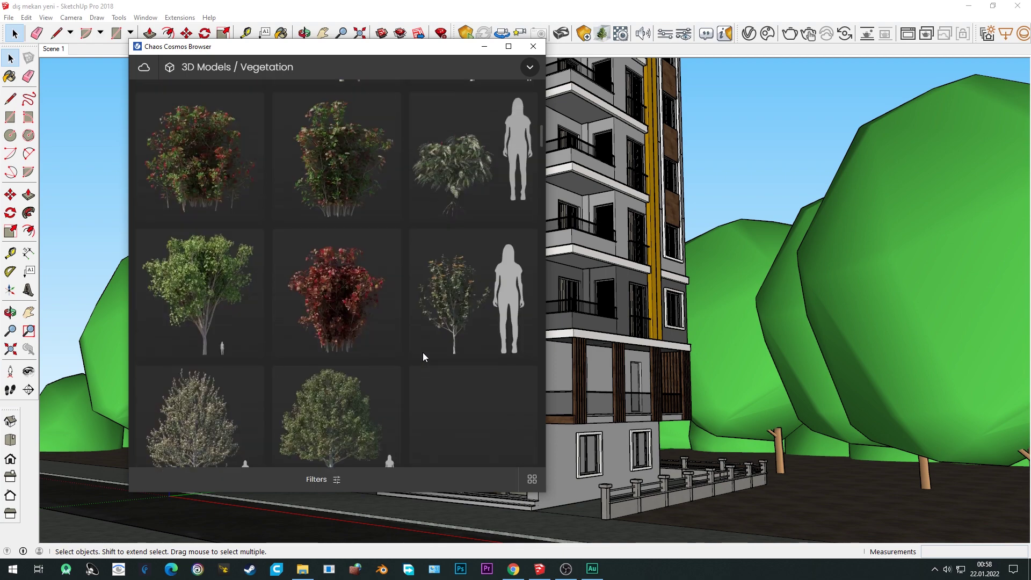
{"action": "scroll", "coordinate": [427, 357], "scroll_direction": "down", "scroll_amount": 1}
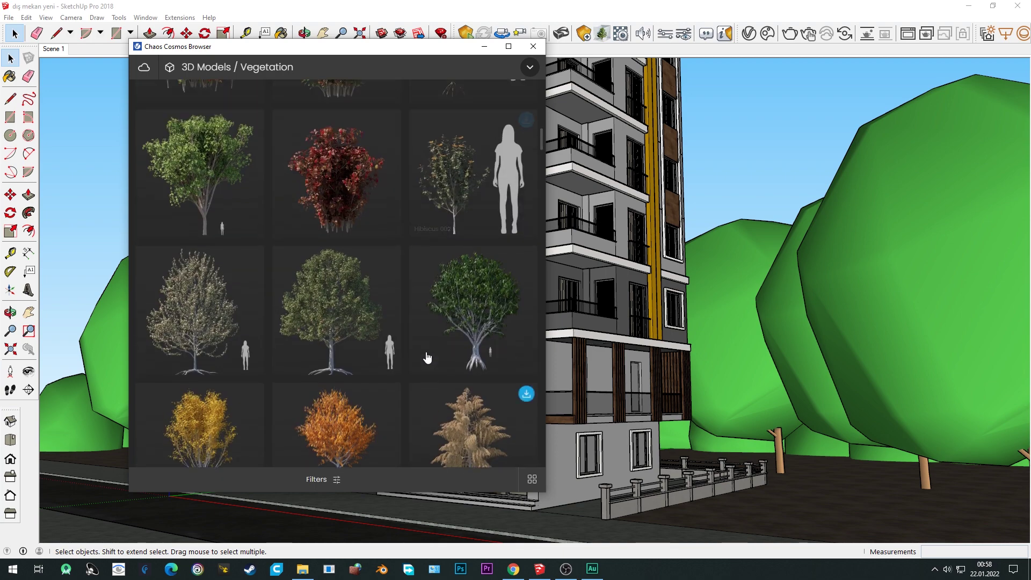
{"action": "scroll", "coordinate": [427, 355], "scroll_direction": "up", "scroll_amount": 1}
{"action": "scroll", "coordinate": [428, 352], "scroll_direction": "up", "scroll_amount": 1}
{"action": "scroll", "coordinate": [299, 329], "scroll_direction": "up", "scroll_amount": 2}
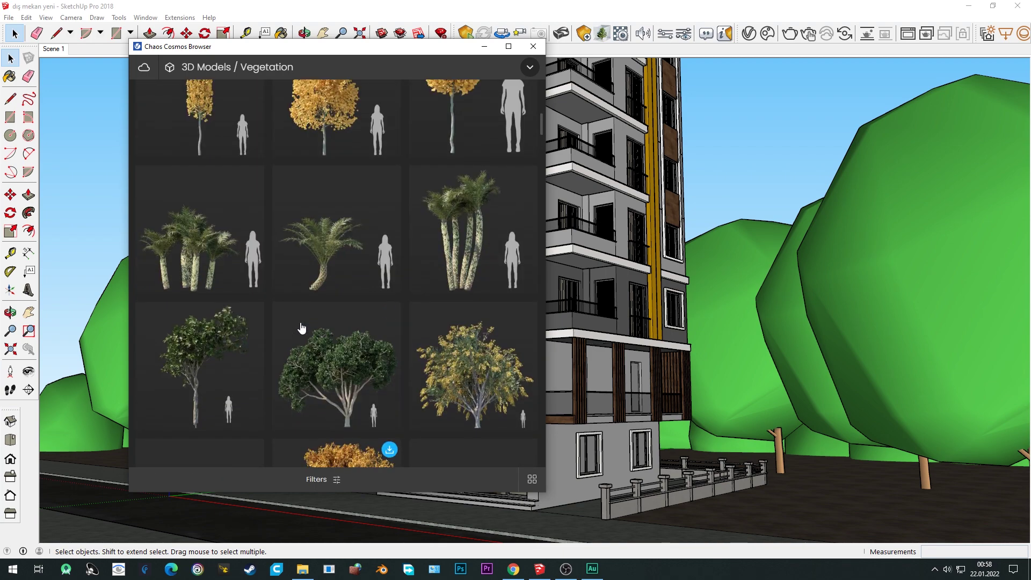
{"action": "scroll", "coordinate": [299, 329], "scroll_direction": "up", "scroll_amount": 1}
{"action": "scroll", "coordinate": [295, 306], "scroll_direction": "up", "scroll_amount": 2}
{"action": "scroll", "coordinate": [294, 287], "scroll_direction": "up", "scroll_amount": 3}
{"action": "scroll", "coordinate": [295, 280], "scroll_direction": "down", "scroll_amount": 2}
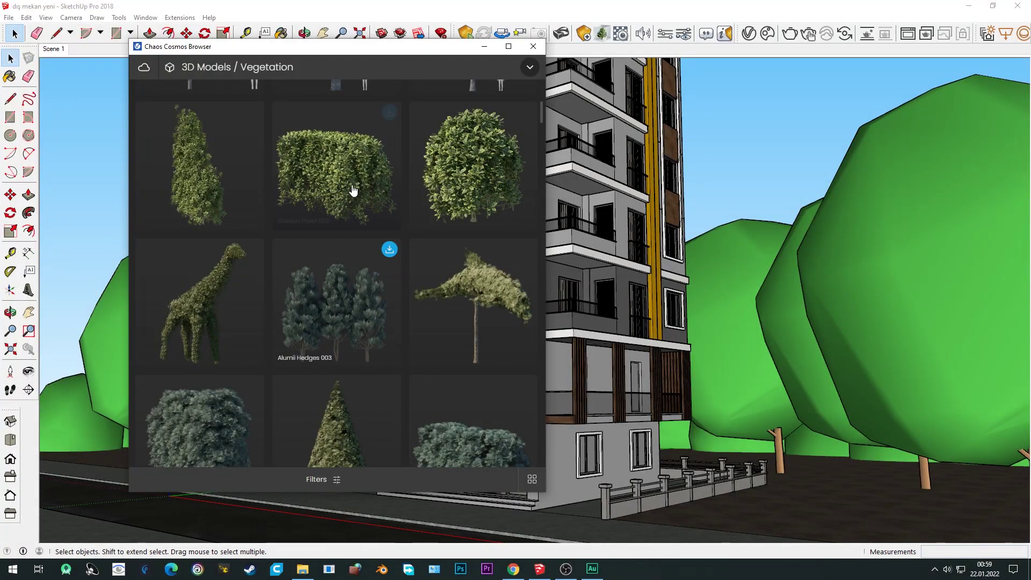
{"action": "mouse_move", "coordinate": [336, 165]}
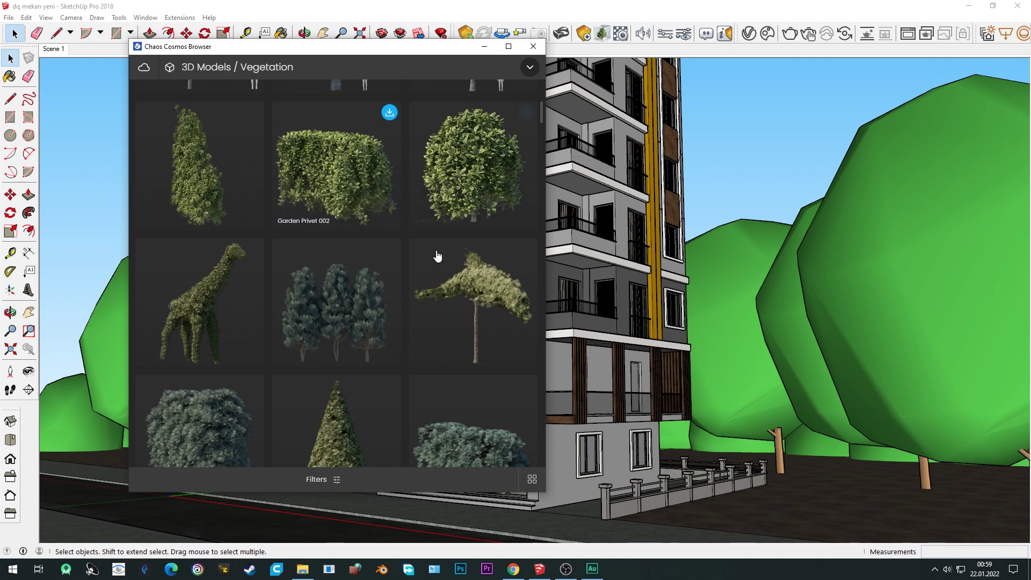
{"action": "scroll", "coordinate": [437, 255], "scroll_direction": "up", "scroll_amount": 3}
{"action": "scroll", "coordinate": [446, 290], "scroll_direction": "up", "scroll_amount": 3}
{"action": "scroll", "coordinate": [449, 301], "scroll_direction": "up", "scroll_amount": 3}
{"action": "scroll", "coordinate": [376, 290], "scroll_direction": "down", "scroll_amount": 2}
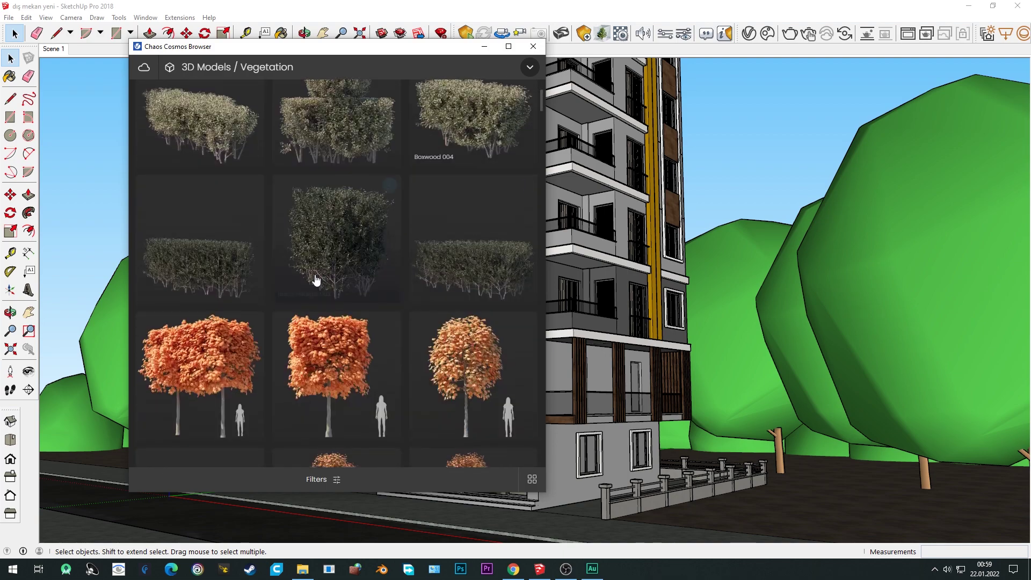
{"action": "scroll", "coordinate": [232, 247], "scroll_direction": "up", "scroll_amount": 1}
{"action": "scroll", "coordinate": [236, 257], "scroll_direction": "up", "scroll_amount": 5}
{"action": "scroll", "coordinate": [245, 274], "scroll_direction": "up", "scroll_amount": 3}
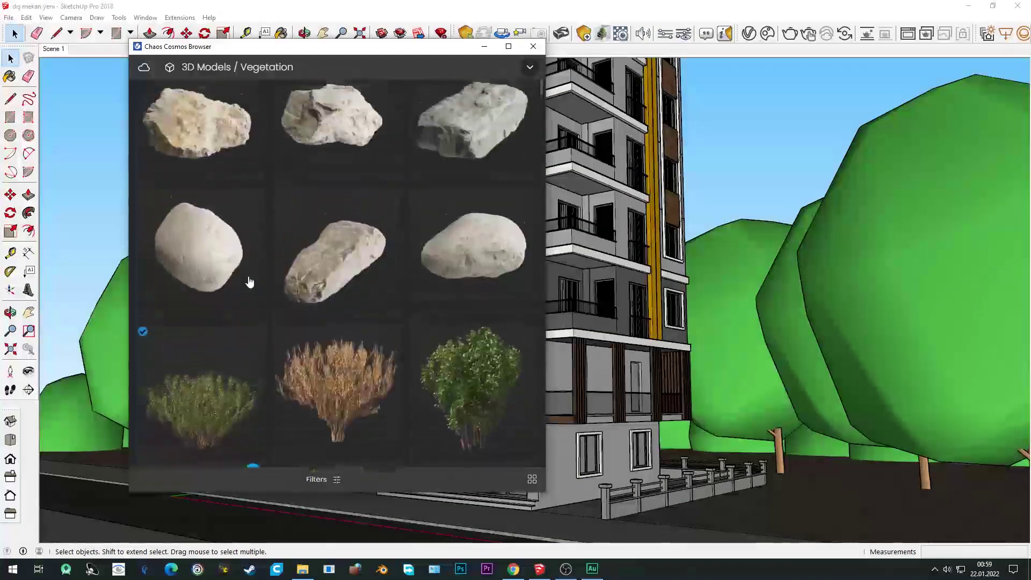
{"action": "scroll", "coordinate": [226, 300], "scroll_direction": "down", "scroll_amount": 2}
{"action": "scroll", "coordinate": [204, 336], "scroll_direction": "down", "scroll_amount": 3}
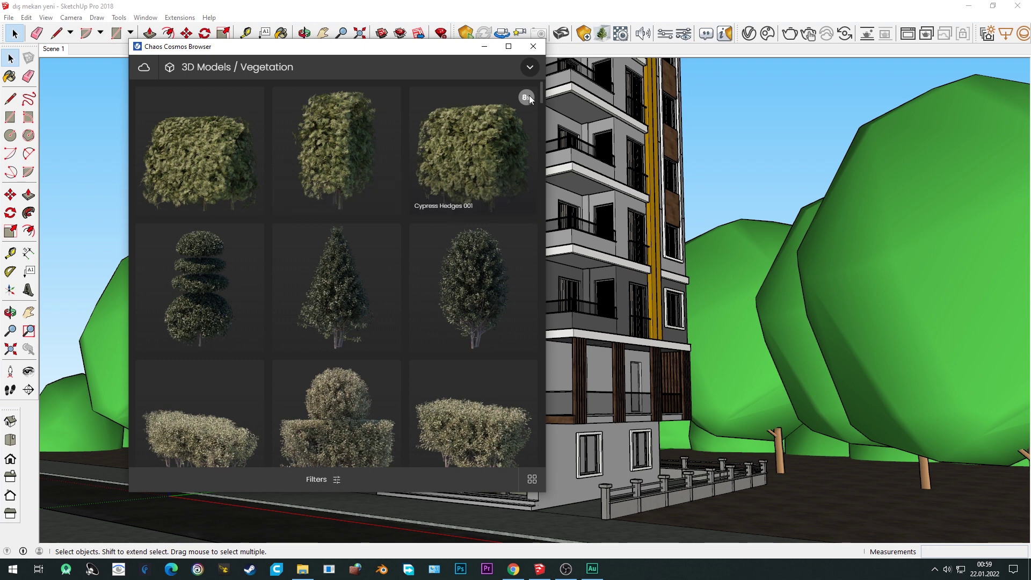
Go to the Cosmos Home page and browse its asset categories.
{"action": "left_click", "coordinate": [143, 68]}
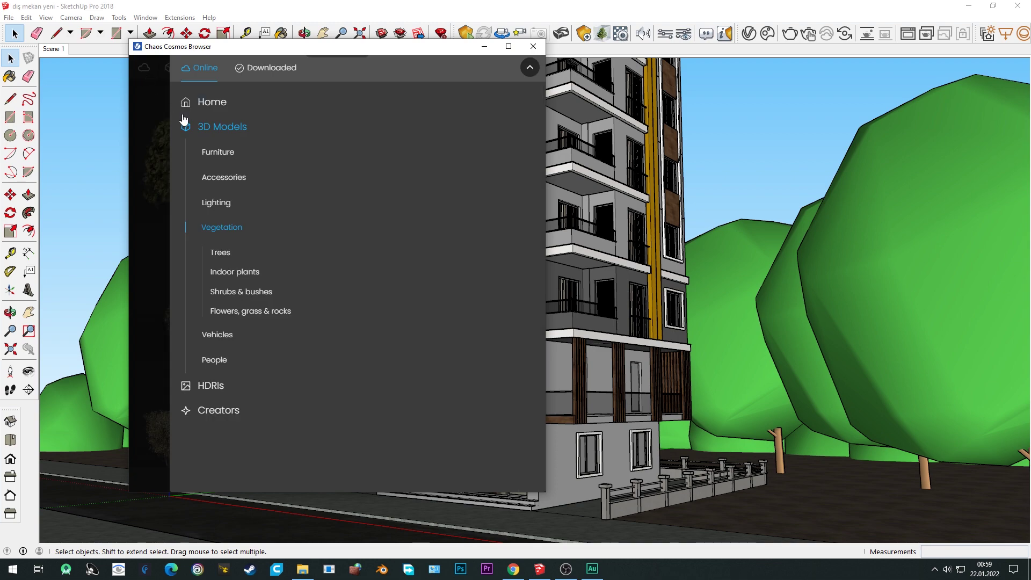
{"action": "left_click", "coordinate": [189, 101]}
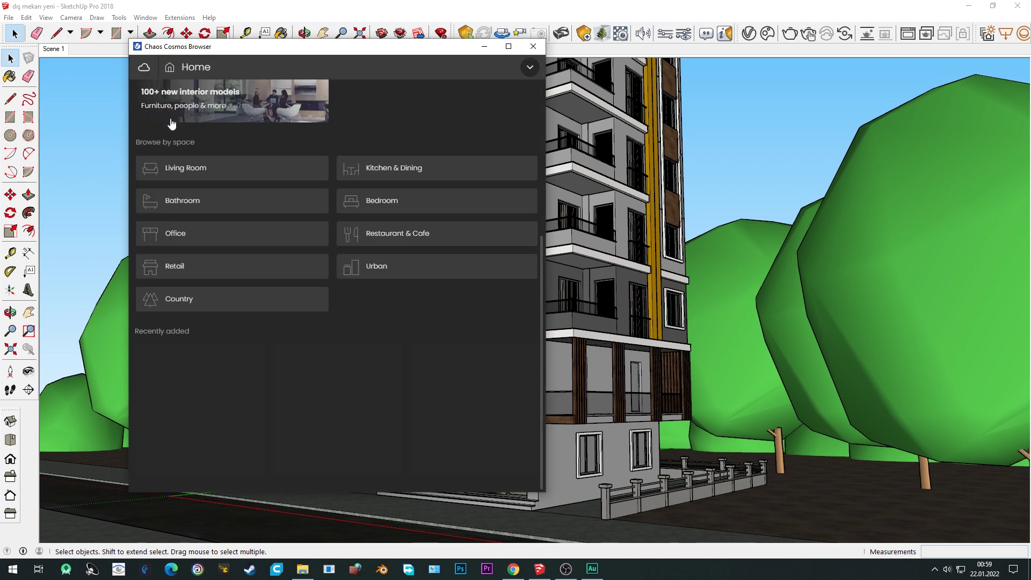
{"action": "scroll", "coordinate": [286, 315], "scroll_direction": "down", "scroll_amount": 3}
{"action": "scroll", "coordinate": [301, 306], "scroll_direction": "down", "scroll_amount": 3}
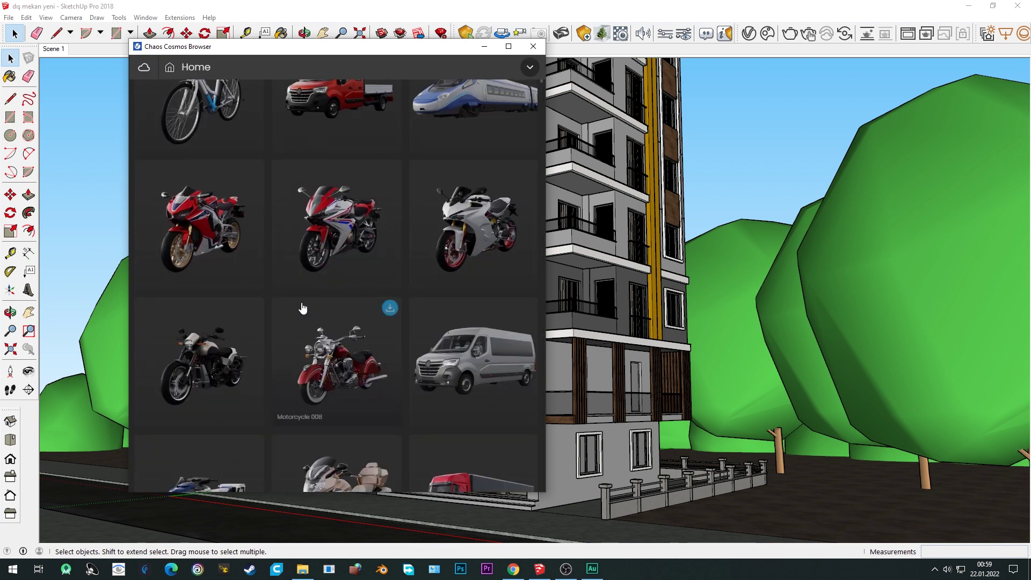
{"action": "scroll", "coordinate": [304, 306], "scroll_direction": "down", "scroll_amount": 1}
{"action": "scroll", "coordinate": [304, 306], "scroll_direction": "up", "scroll_amount": 5}
{"action": "scroll", "coordinate": [304, 306], "scroll_direction": "up", "scroll_amount": 3}
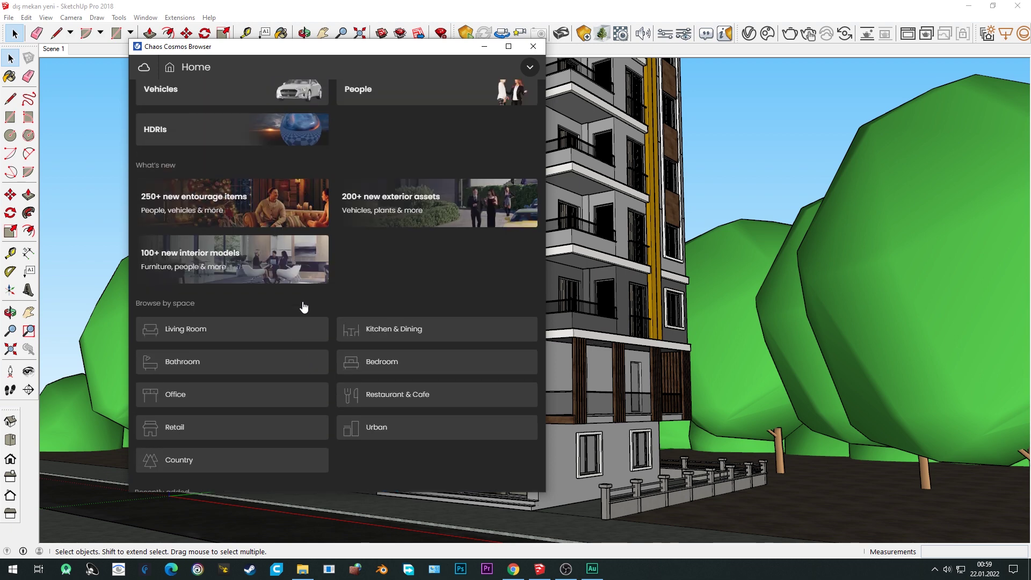
{"action": "scroll", "coordinate": [300, 306], "scroll_direction": "down", "scroll_amount": 2}
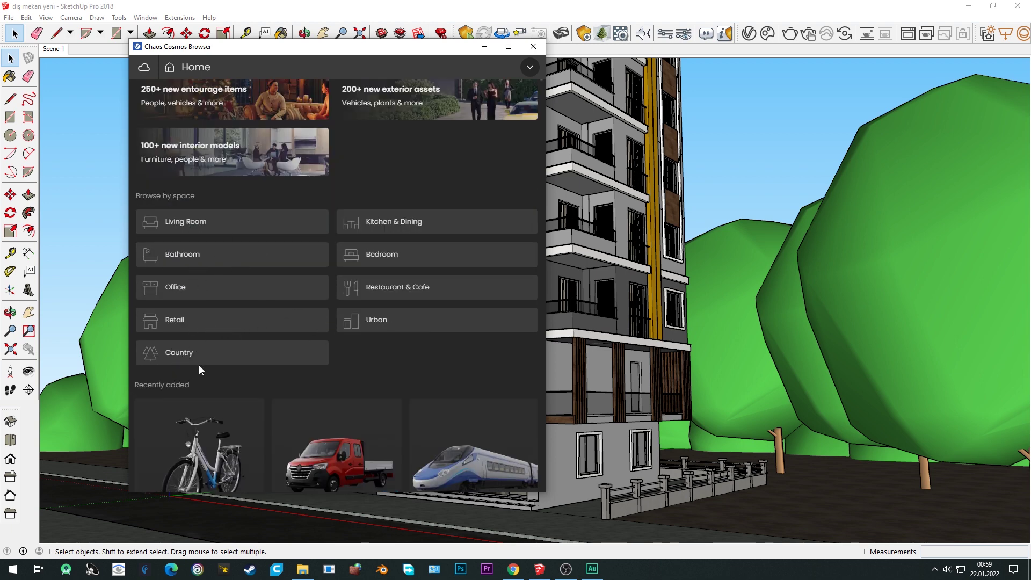
{"action": "scroll", "coordinate": [204, 349], "scroll_direction": "down", "scroll_amount": 3}
{"action": "scroll", "coordinate": [209, 333], "scroll_direction": "down", "scroll_amount": 4}
{"action": "scroll", "coordinate": [215, 316], "scroll_direction": "down", "scroll_amount": 3}
{"action": "scroll", "coordinate": [221, 299], "scroll_direction": "down", "scroll_amount": 5}
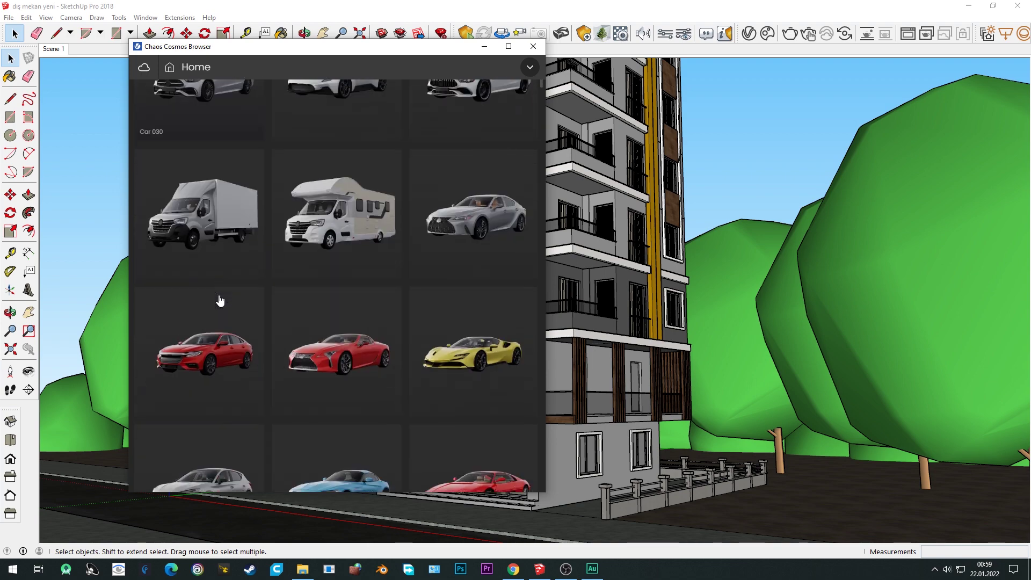
{"action": "scroll", "coordinate": [220, 299], "scroll_direction": "down", "scroll_amount": 5}
{"action": "scroll", "coordinate": [223, 296], "scroll_direction": "down", "scroll_amount": 3}
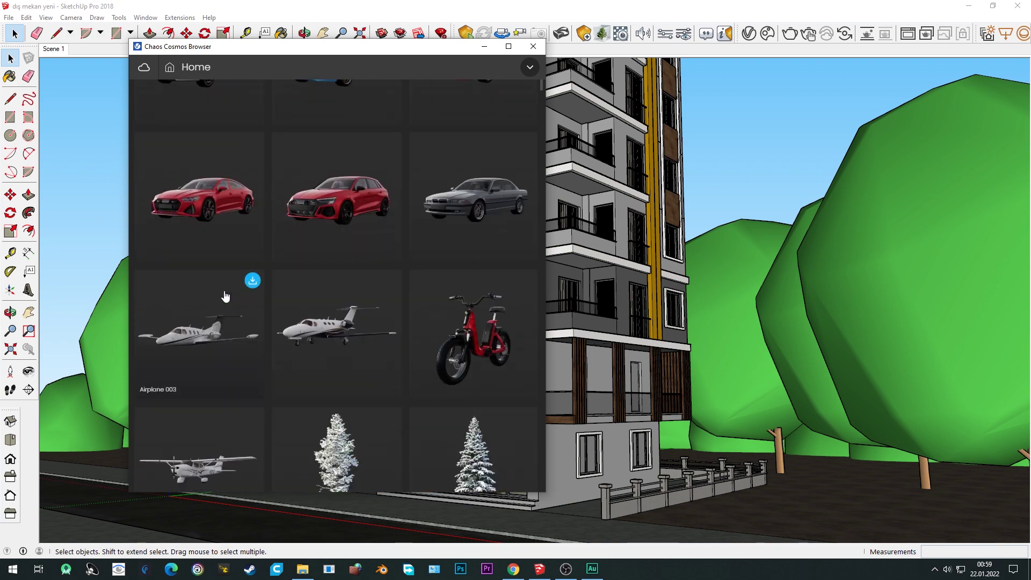
{"action": "scroll", "coordinate": [226, 297], "scroll_direction": "down", "scroll_amount": 3}
{"action": "scroll", "coordinate": [225, 296], "scroll_direction": "down", "scroll_amount": 3}
{"action": "scroll", "coordinate": [226, 297], "scroll_direction": "down", "scroll_amount": 4}
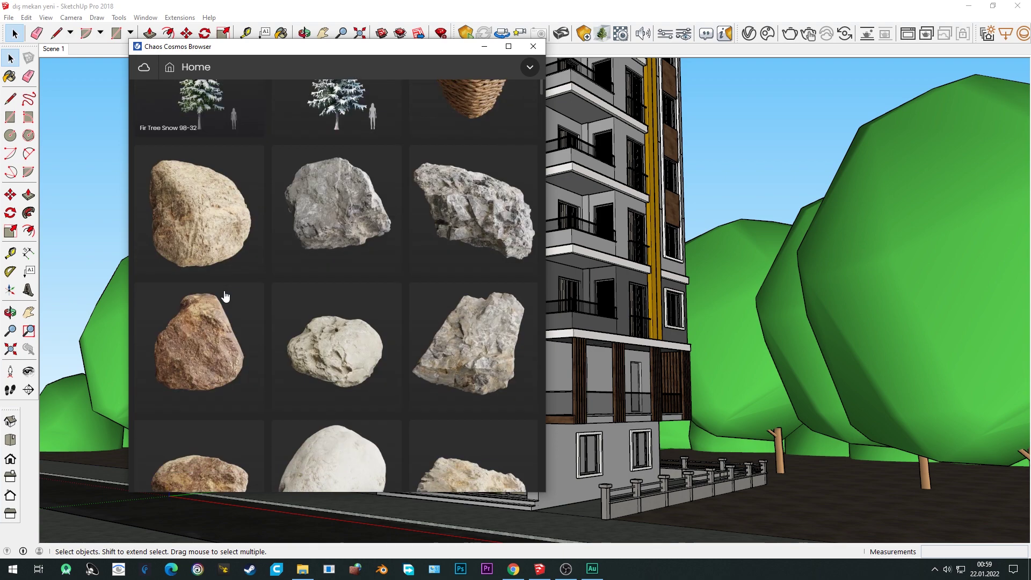
{"action": "scroll", "coordinate": [225, 297], "scroll_direction": "up", "scroll_amount": 3}
{"action": "scroll", "coordinate": [225, 297], "scroll_direction": "up", "scroll_amount": 4}
{"action": "scroll", "coordinate": [225, 296], "scroll_direction": "up", "scroll_amount": 4}
{"action": "scroll", "coordinate": [226, 296], "scroll_direction": "up", "scroll_amount": 5}
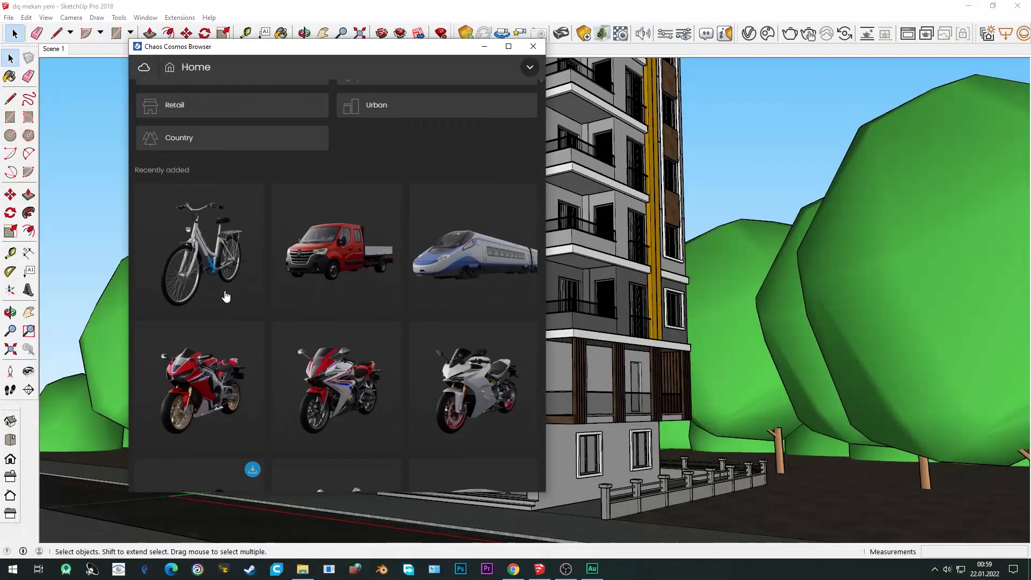
{"action": "scroll", "coordinate": [225, 296], "scroll_direction": "up", "scroll_amount": 4}
{"action": "scroll", "coordinate": [225, 296], "scroll_direction": "down", "scroll_amount": 1}
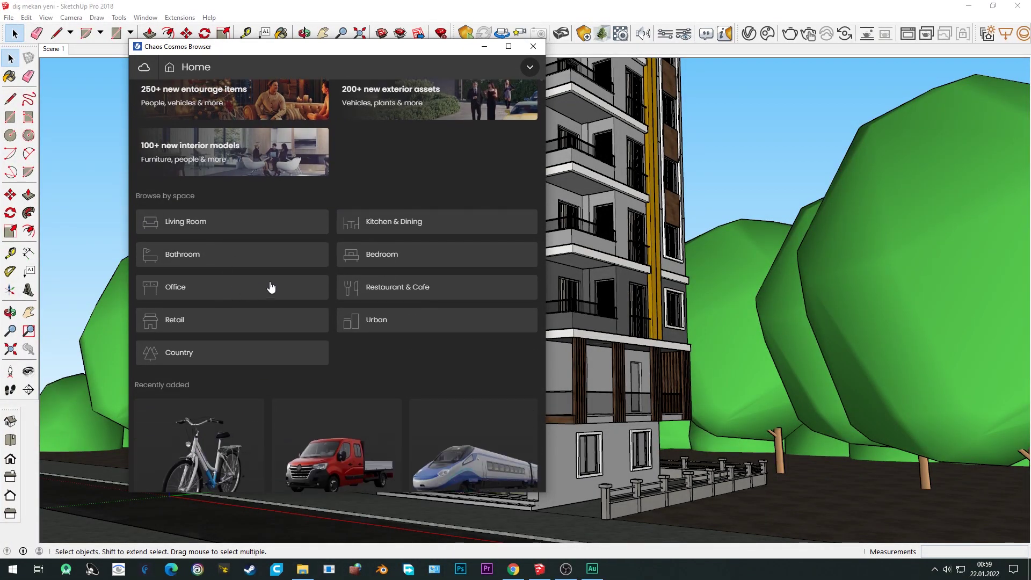
Browse the Office people assets, then return to the Home categories.
{"action": "left_click", "coordinate": [199, 293]}
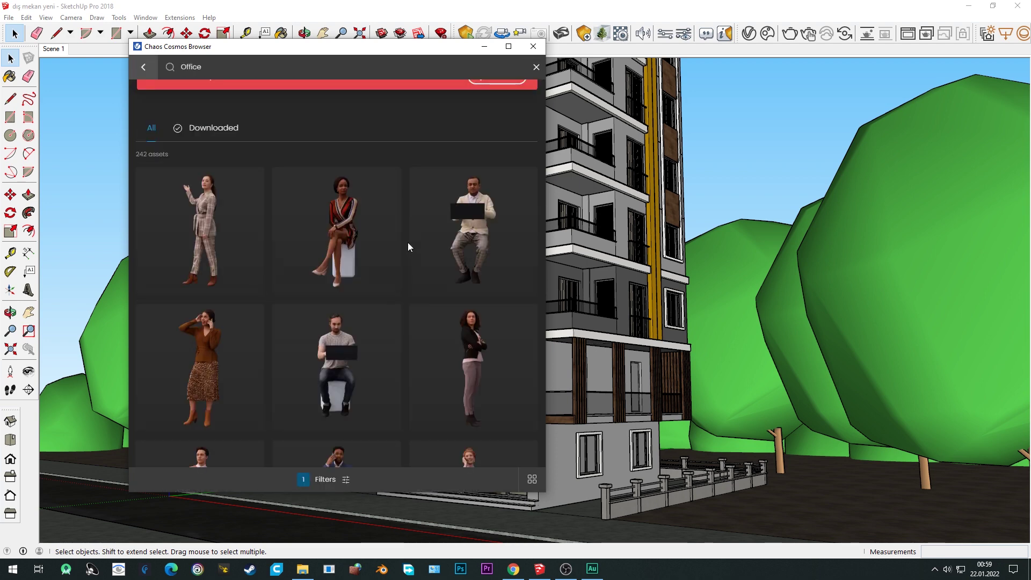
{"action": "scroll", "coordinate": [377, 230], "scroll_direction": "down", "scroll_amount": 1}
{"action": "scroll", "coordinate": [367, 240], "scroll_direction": "down", "scroll_amount": 5}
{"action": "scroll", "coordinate": [367, 240], "scroll_direction": "down", "scroll_amount": 3}
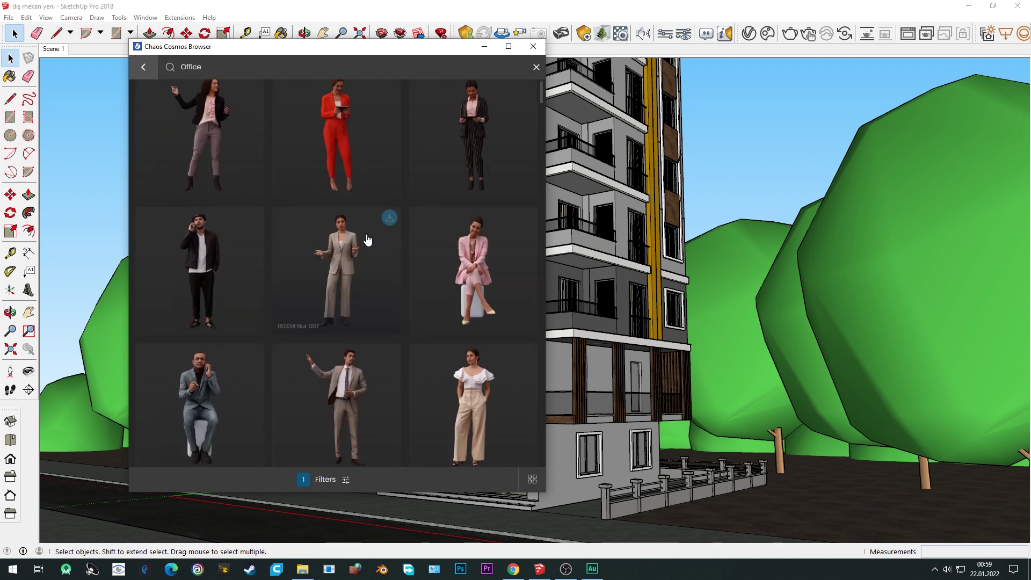
{"action": "scroll", "coordinate": [368, 236], "scroll_direction": "down", "scroll_amount": 3}
{"action": "scroll", "coordinate": [323, 280], "scroll_direction": "up", "scroll_amount": 3}
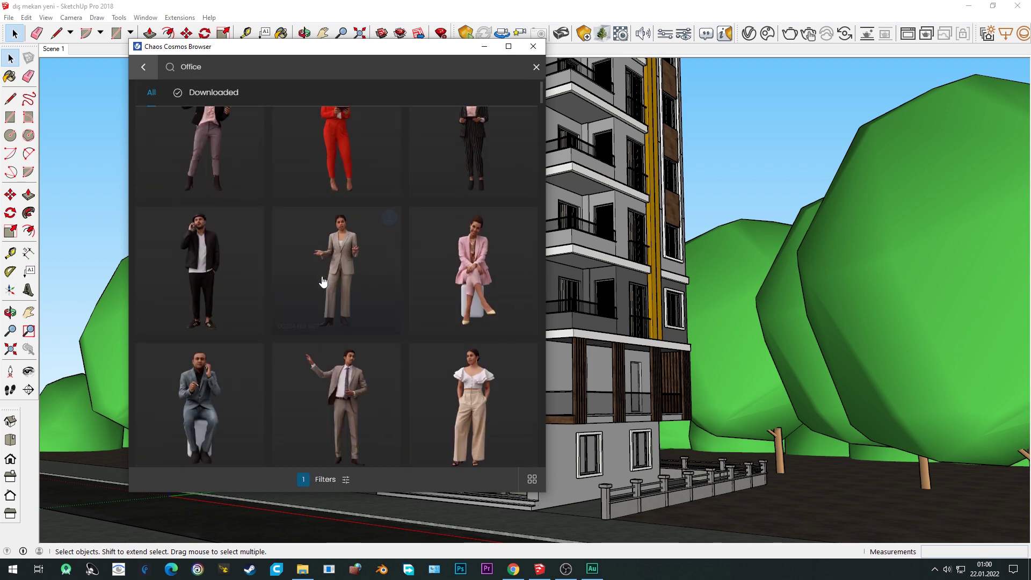
{"action": "scroll", "coordinate": [322, 280], "scroll_direction": "up", "scroll_amount": 3}
{"action": "scroll", "coordinate": [322, 280], "scroll_direction": "up", "scroll_amount": 3}
{"action": "scroll", "coordinate": [322, 280], "scroll_direction": "up", "scroll_amount": 3}
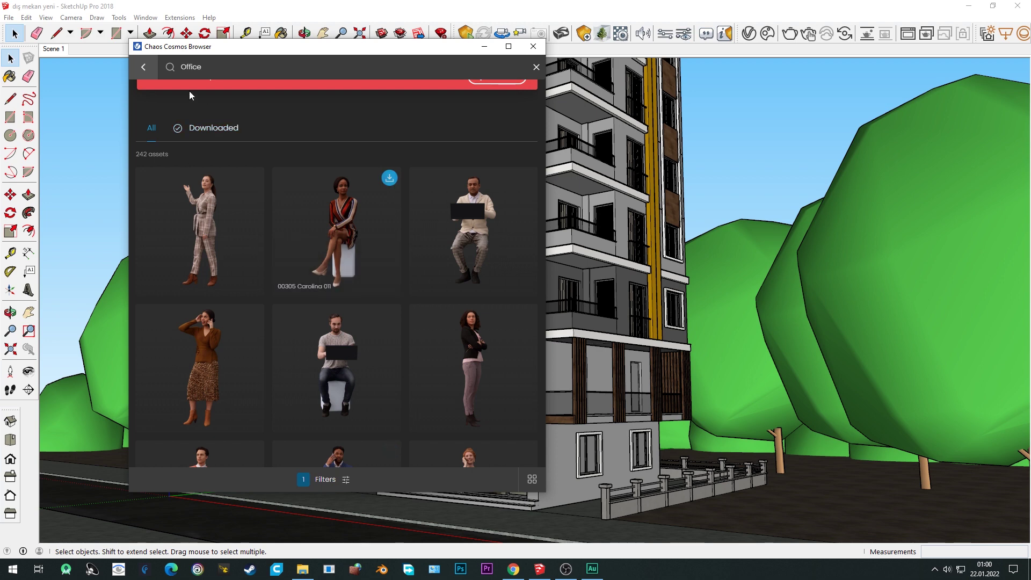
{"action": "left_click", "coordinate": [143, 67]}
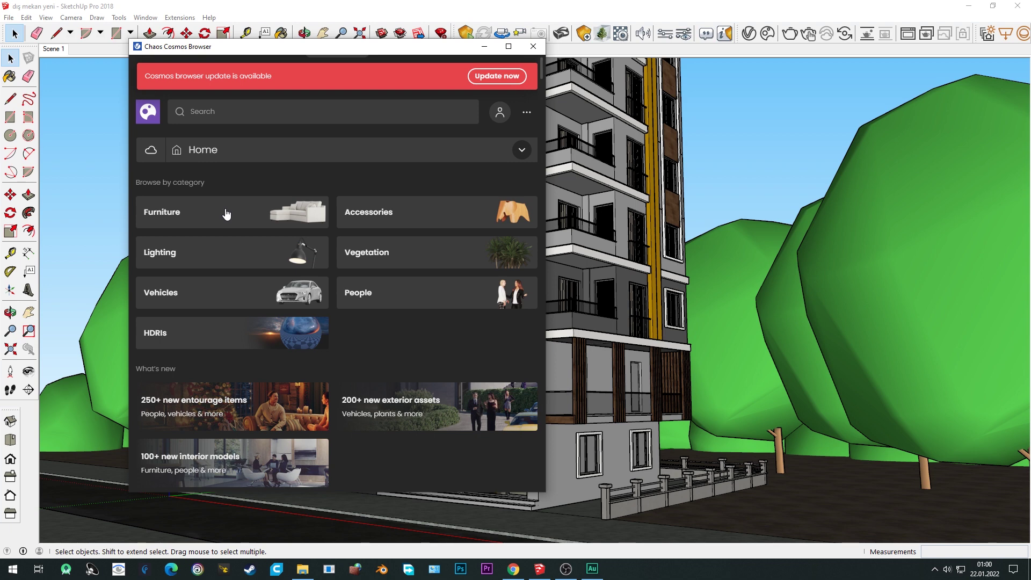
Open the 112-item HDRIs collection, download a sunset HDRI, and shift the browser down-left.
{"action": "left_click", "coordinate": [189, 336]}
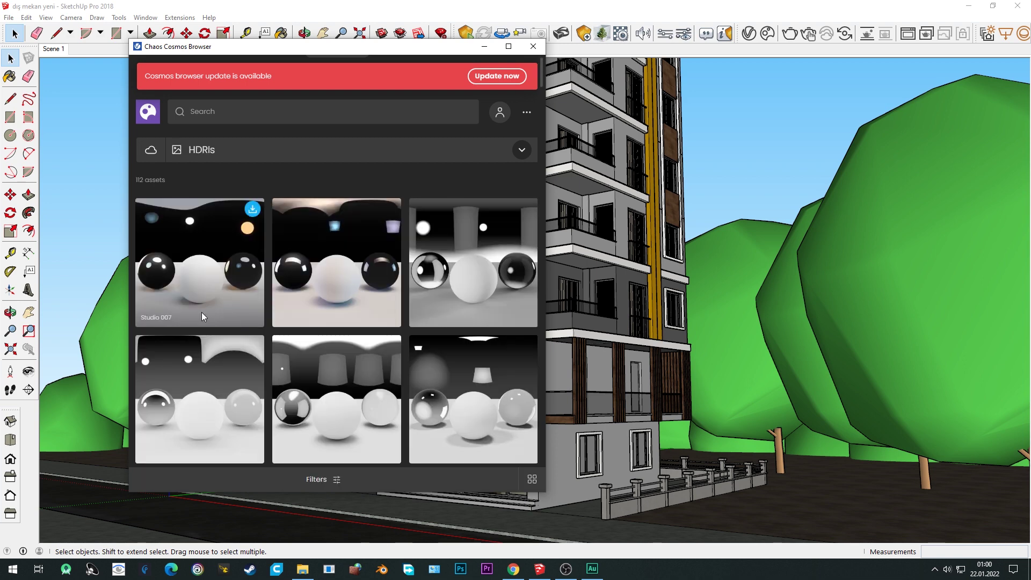
{"action": "scroll", "coordinate": [278, 295], "scroll_direction": "down", "scroll_amount": 5}
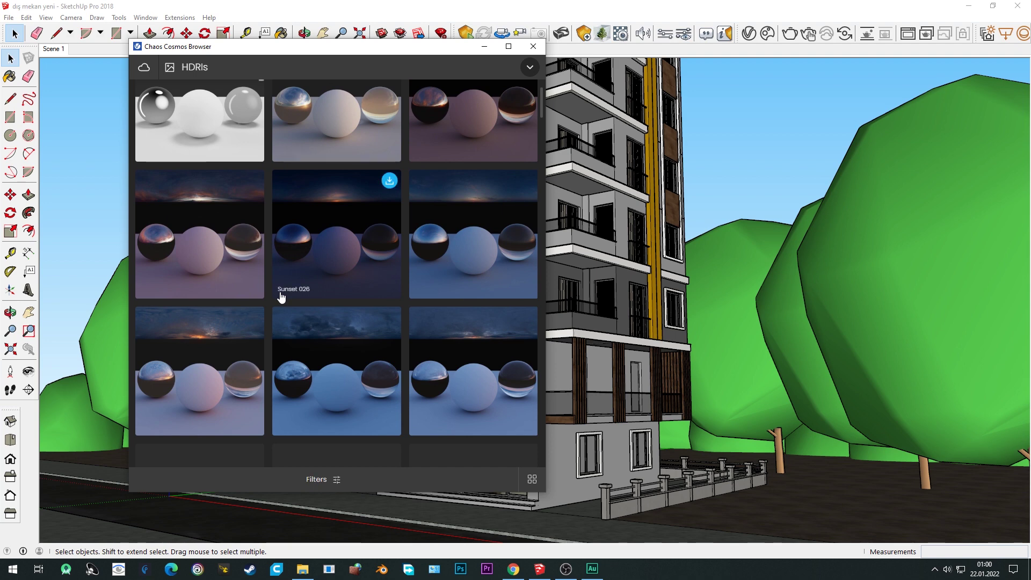
{"action": "scroll", "coordinate": [281, 296], "scroll_direction": "down", "scroll_amount": 3}
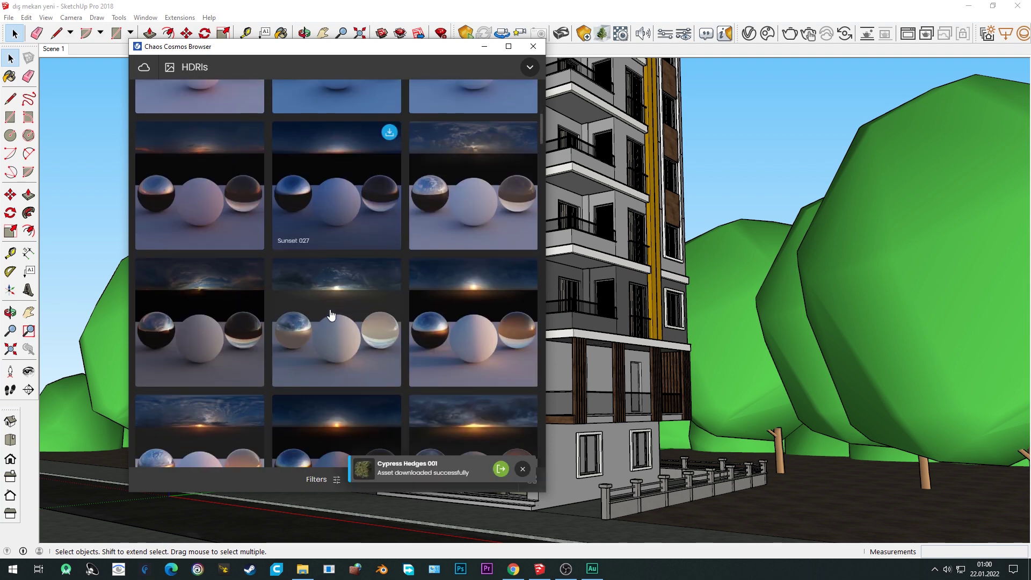
{"action": "scroll", "coordinate": [333, 316], "scroll_direction": "up", "scroll_amount": 3}
{"action": "scroll", "coordinate": [333, 314], "scroll_direction": "up", "scroll_amount": 3}
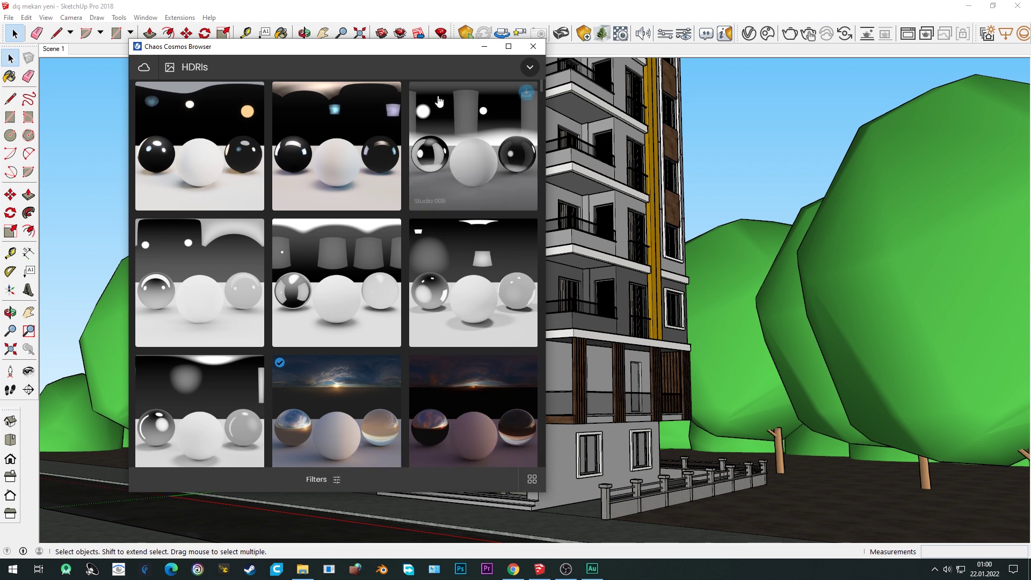
{"action": "left_click_drag", "start_coordinate": [369, 51], "coordinate": [319, 90]}
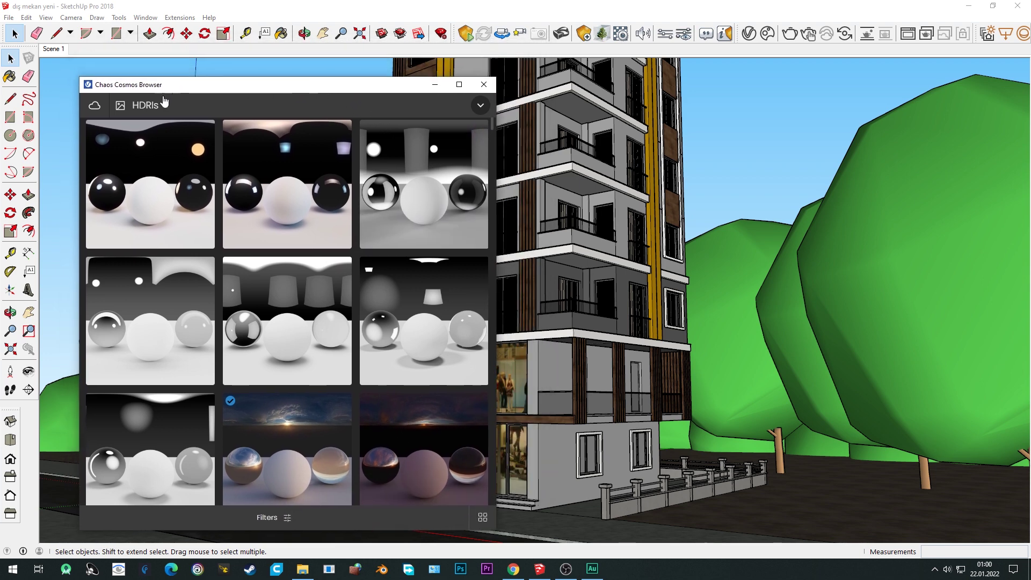
Return the Cosmos browser to its Home page of categories.
{"action": "left_click", "coordinate": [94, 105]}
{"action": "left_click", "coordinate": [164, 141]}
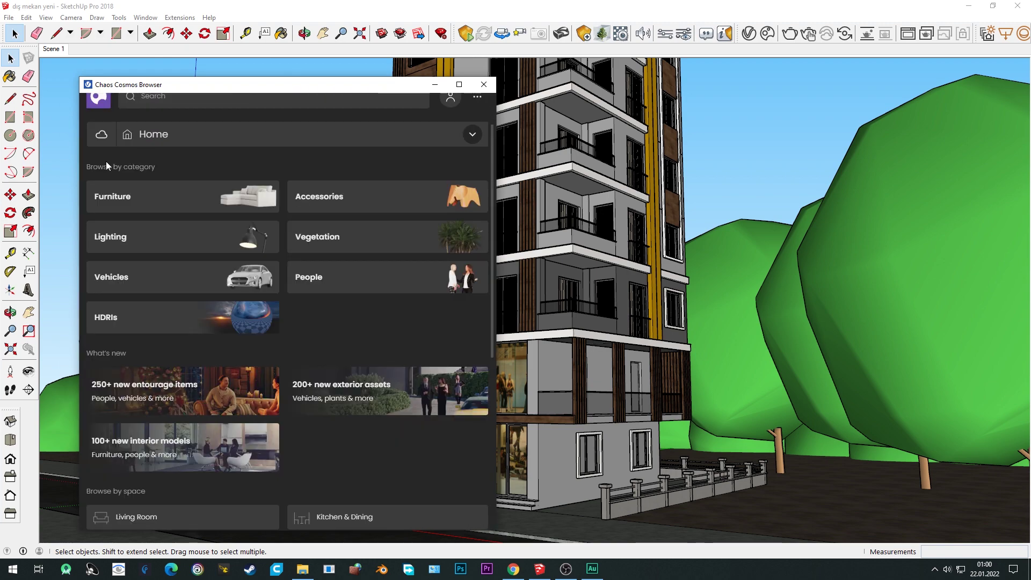
{"action": "scroll", "coordinate": [688, 247], "scroll_direction": "down", "scroll_amount": 3}
{"action": "scroll", "coordinate": [689, 247], "scroll_direction": "down", "scroll_amount": 3}
{"action": "scroll", "coordinate": [689, 247], "scroll_direction": "down", "scroll_amount": 5}
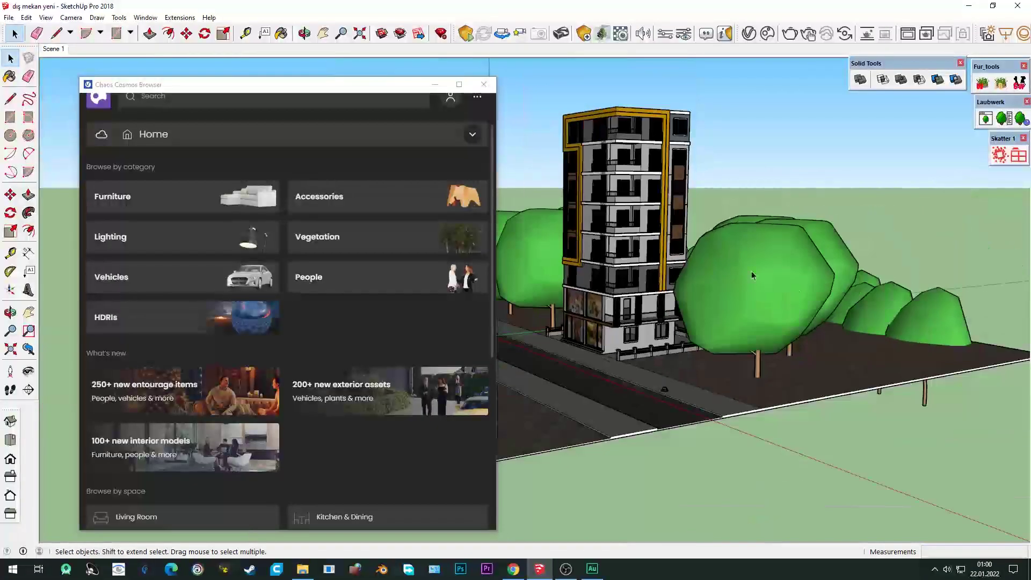
Delete the front, middle and right-hand tree rows plus the large tree before the building.
{"action": "mouse_move", "coordinate": [688, 247]}
{"action": "middle_mouse_down"}
{"action": "mouse_move", "coordinate": [757, 328]}
{"action": "mouse_move", "coordinate": [779, 304]}
{"action": "middle_mouse_up"}
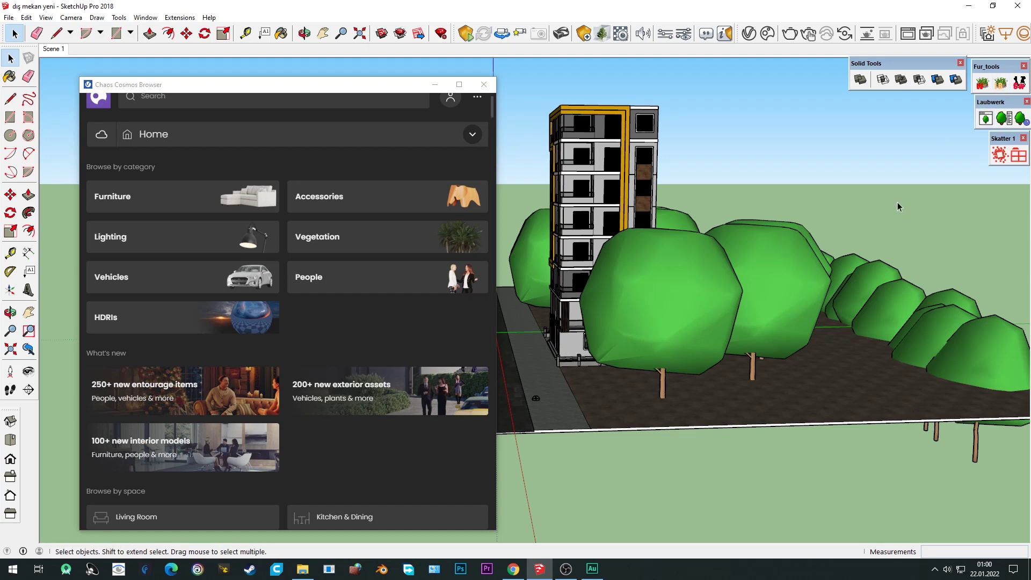
{"action": "middle_click_drag", "start_coordinate": [741, 276], "coordinate": [741, 253]}
{"action": "left_click_drag", "start_coordinate": [348, 89], "coordinate": [262, 124]}
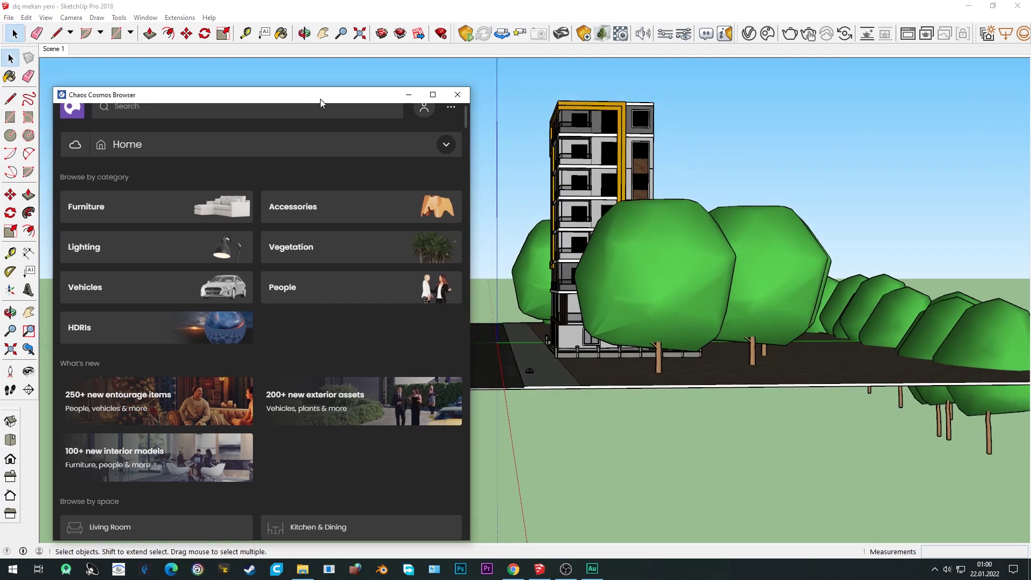
{"action": "middle_click_drag", "start_coordinate": [861, 200], "coordinate": [800, 209]}
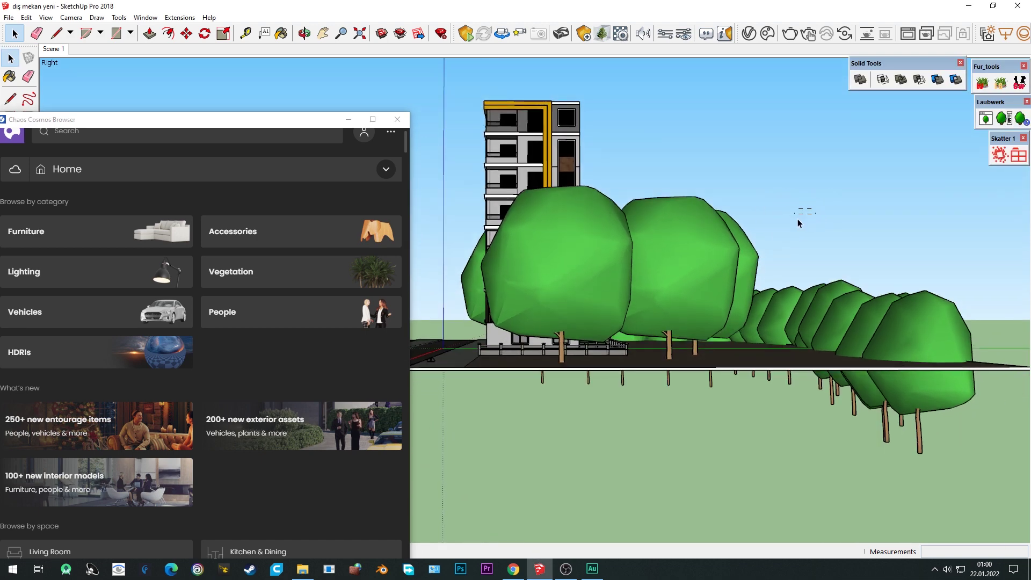
{"action": "left_click", "coordinate": [650, 295]}
{"action": "key", "text": "Delete"}
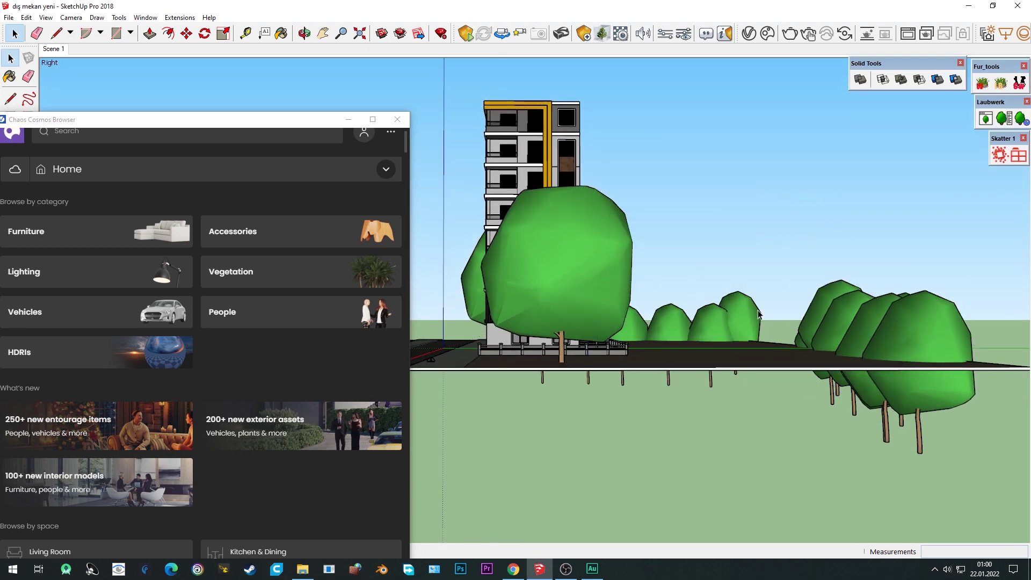
{"action": "left_click_drag", "start_coordinate": [686, 326], "coordinate": [650, 325]}
{"action": "key", "text": "Delete"}
{"action": "left_click_drag", "start_coordinate": [876, 279], "coordinate": [860, 306]}
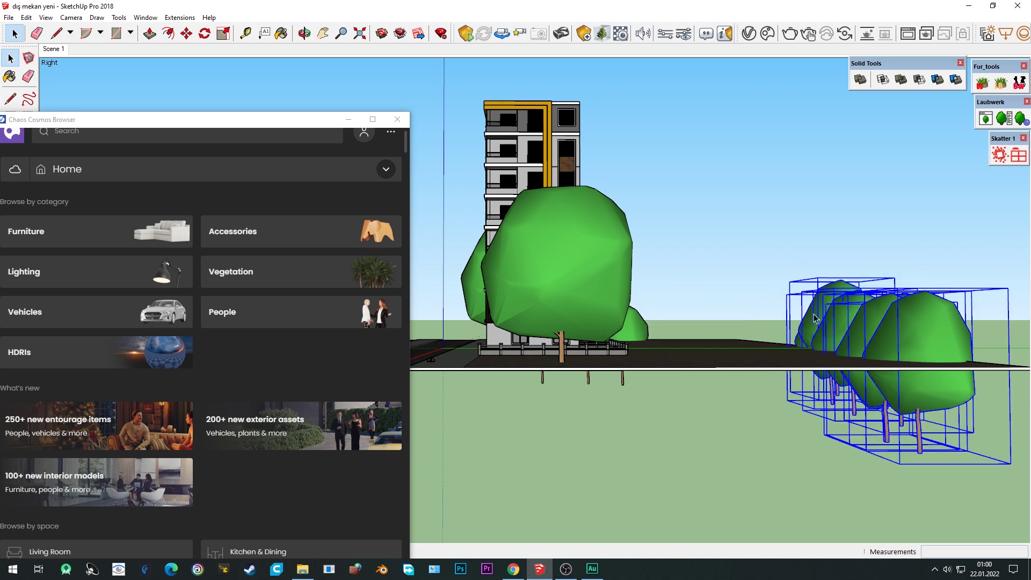
{"action": "key", "text": "Delete"}
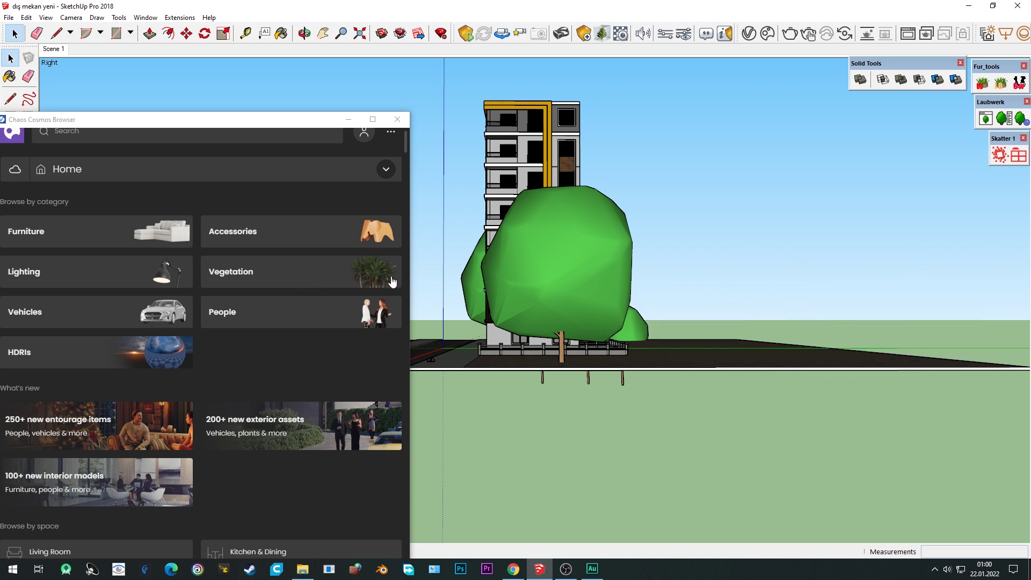
{"action": "left_click", "coordinate": [559, 272]}
{"action": "key", "text": "Delete"}
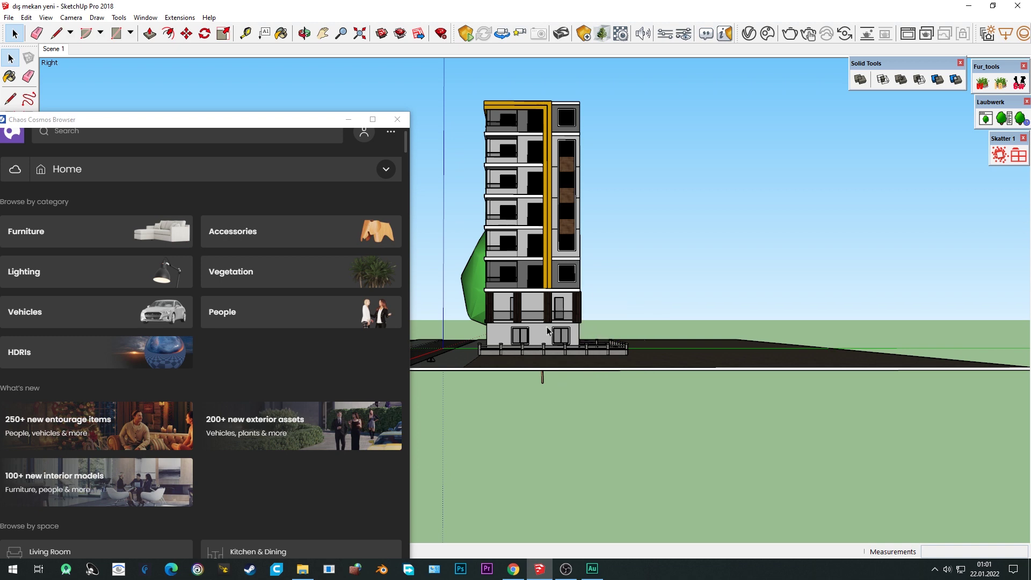
From an aerial view, delete the last two remaining trees.
{"action": "middle_click_drag", "start_coordinate": [613, 329], "coordinate": [625, 360]}
{"action": "left_click", "coordinate": [549, 302]}
{"action": "key", "text": "Delete"}
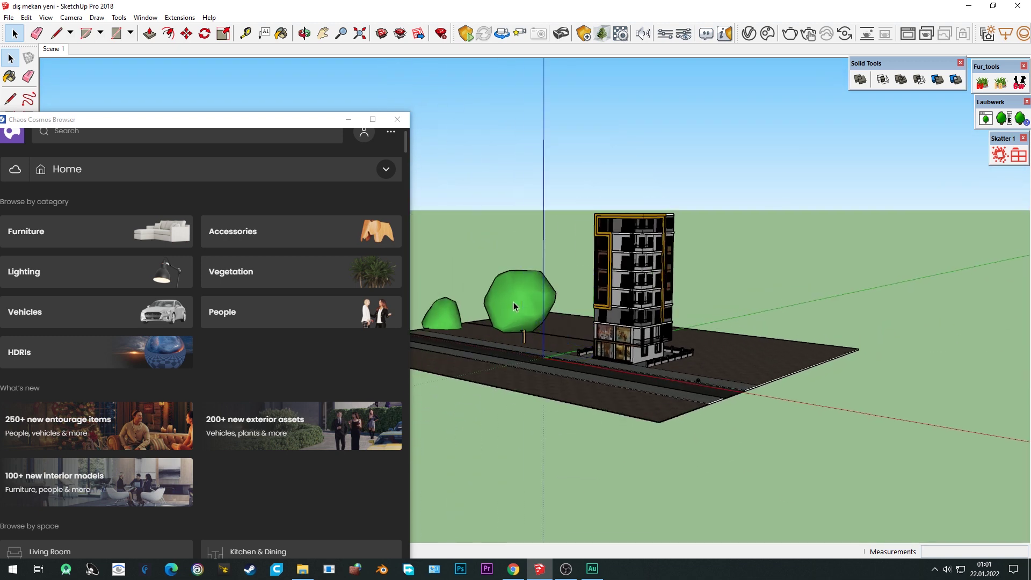
{"action": "left_click", "coordinate": [514, 302]}
{"action": "key", "text": "Delete"}
Zoom out to an aerial view tilted toward the road and focus the Cosmos search field.
{"action": "middle_click_drag", "start_coordinate": [505, 303], "coordinate": [527, 358]}
{"action": "scroll", "coordinate": [591, 370], "scroll_direction": "up", "scroll_amount": 2}
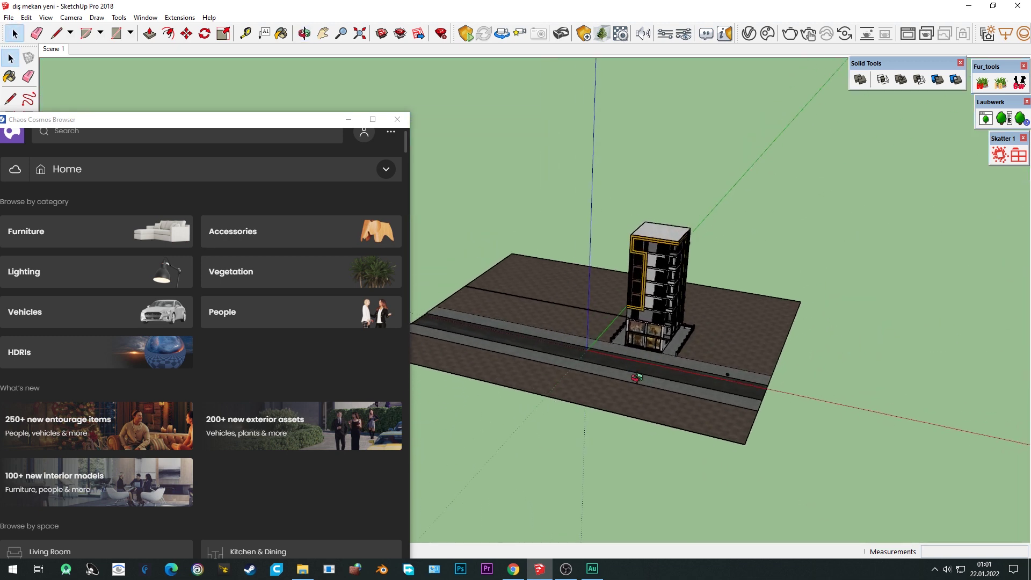
{"action": "scroll", "coordinate": [644, 381], "scroll_direction": "up", "scroll_amount": 3}
{"action": "scroll", "coordinate": [645, 381], "scroll_direction": "up", "scroll_amount": 3}
{"action": "scroll", "coordinate": [645, 384], "scroll_direction": "up", "scroll_amount": 3}
{"action": "middle_click_drag", "start_coordinate": [645, 384], "coordinate": [639, 344]}
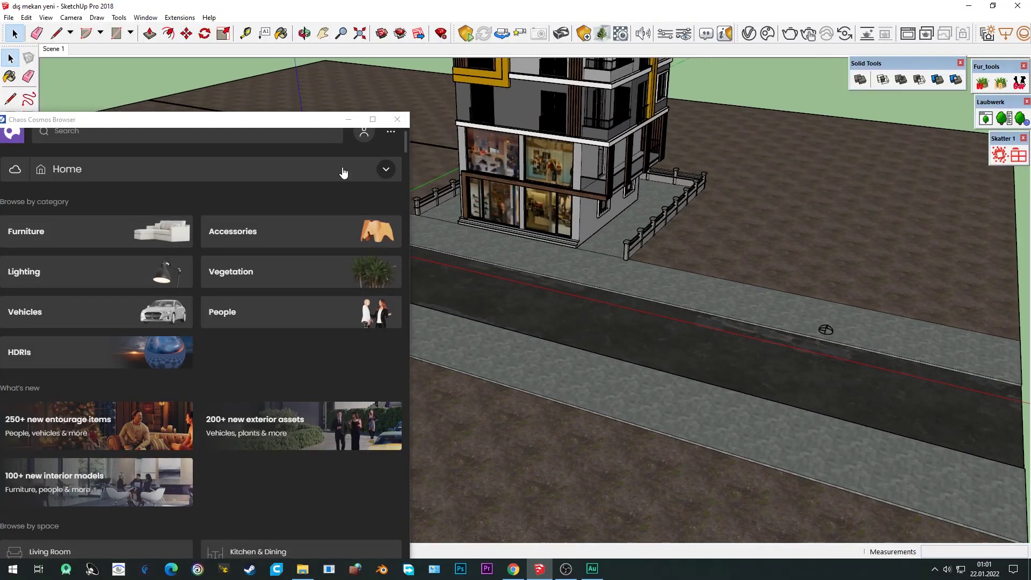
{"action": "left_click", "coordinate": [199, 127]}
{"action": "left_click", "coordinate": [261, 137]}
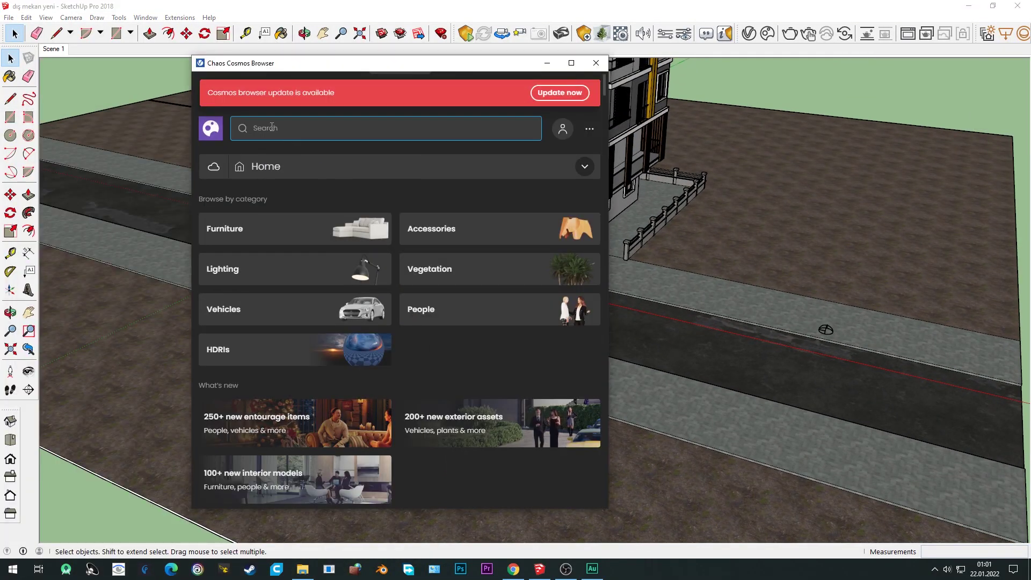
Filter the Cosmos browser to show only downloaded 3D models.
{"action": "left_click", "coordinate": [242, 166]}
{"action": "left_click", "coordinate": [325, 88]}
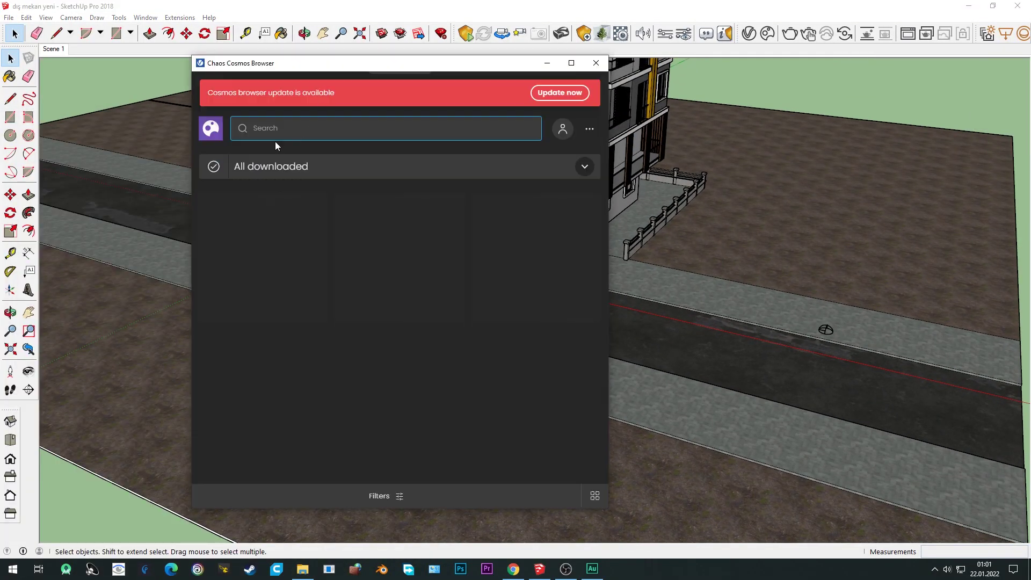
{"action": "left_click", "coordinate": [279, 181]}
{"action": "left_click", "coordinate": [280, 119]}
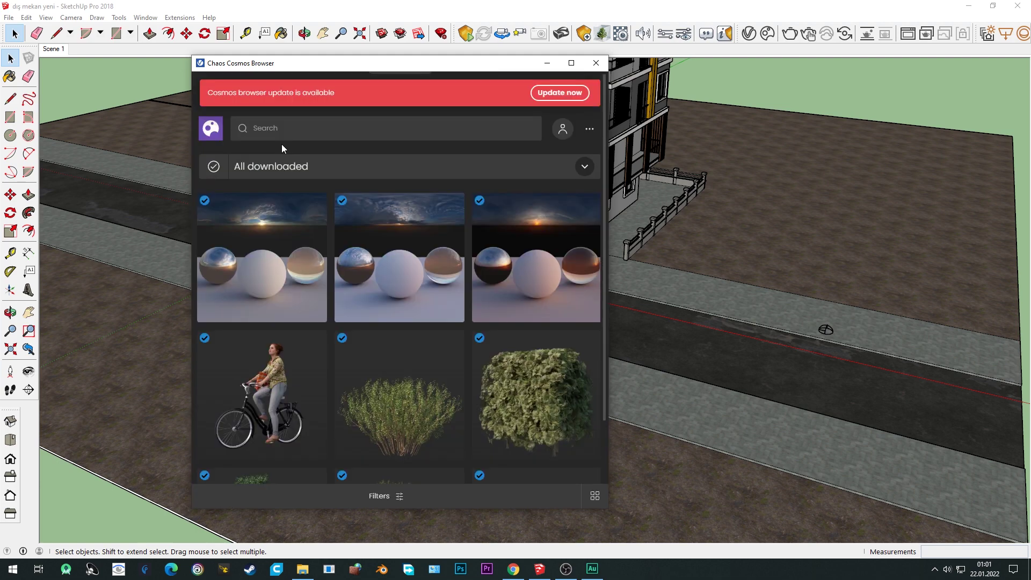
{"action": "left_click", "coordinate": [277, 177]}
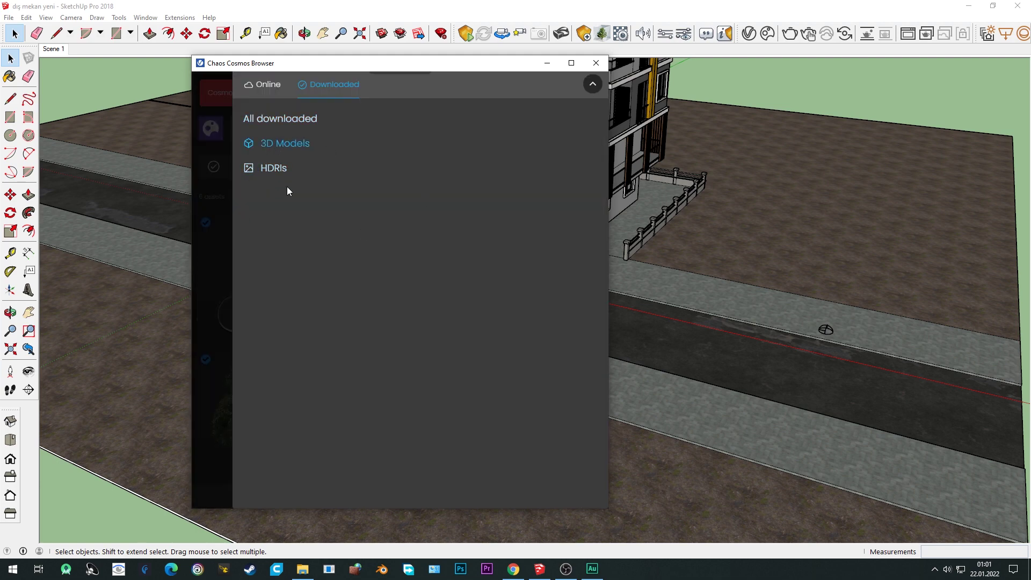
{"action": "left_click", "coordinate": [221, 240]}
Import Cypress Hedges 001 after viewing its details, dismissing the V-Ray upgrade warning.
{"action": "left_click", "coordinate": [537, 274]}
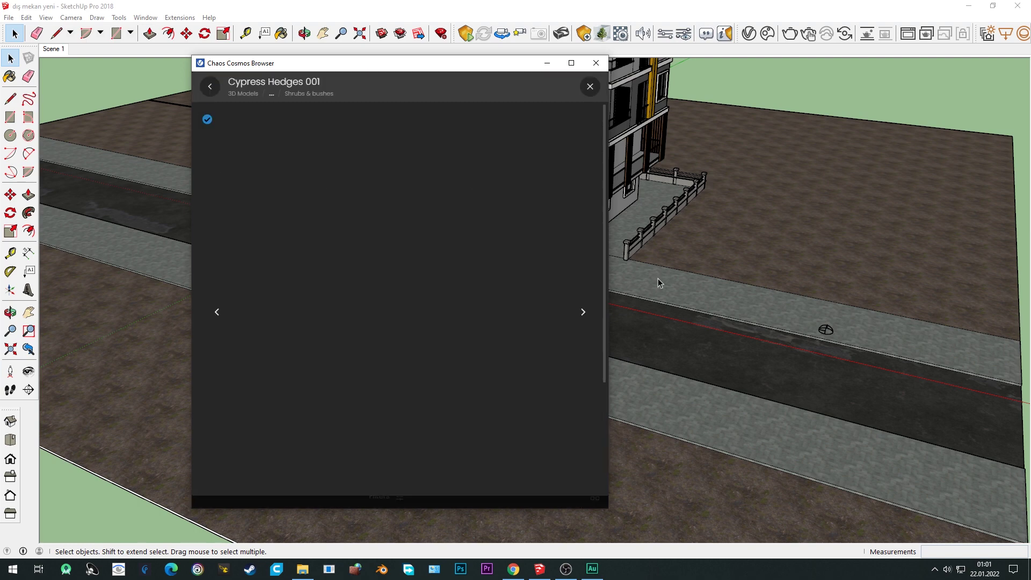
{"action": "scroll", "coordinate": [221, 169], "scroll_direction": "down", "scroll_amount": 3}
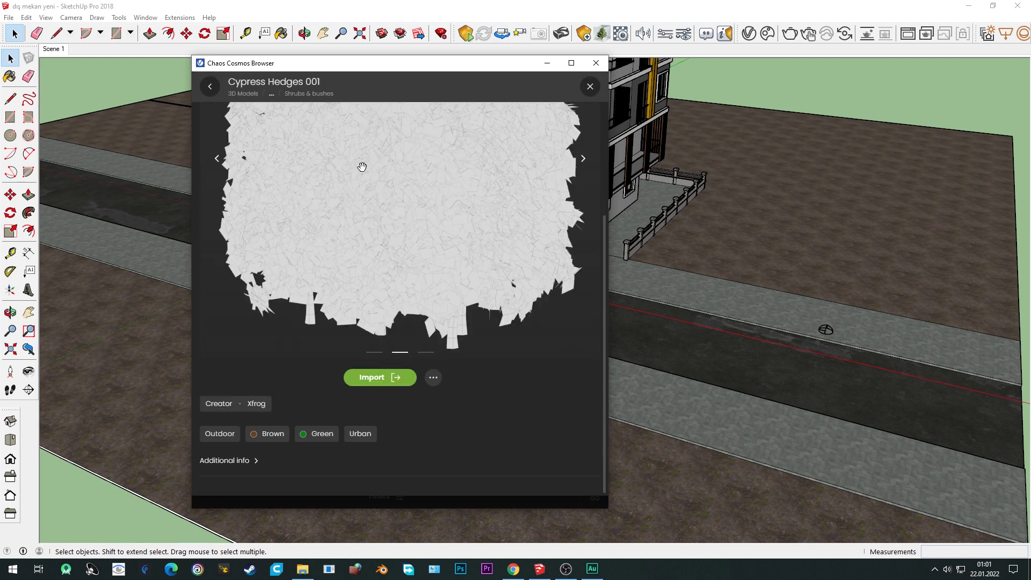
{"action": "scroll", "coordinate": [362, 167], "scroll_direction": "up", "scroll_amount": 2}
{"action": "scroll", "coordinate": [259, 451], "scroll_direction": "down", "scroll_amount": 2}
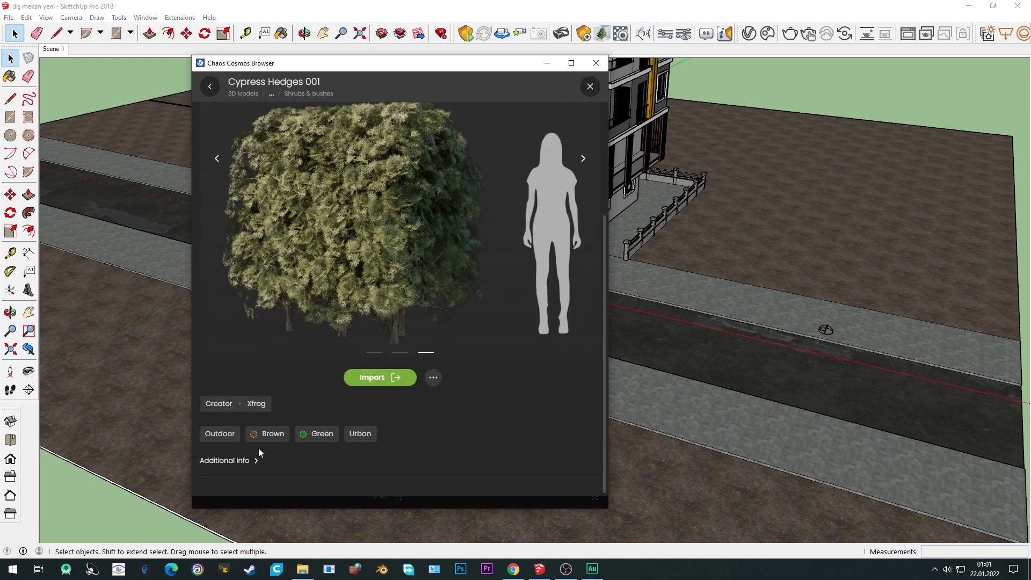
{"action": "left_click", "coordinate": [214, 96]}
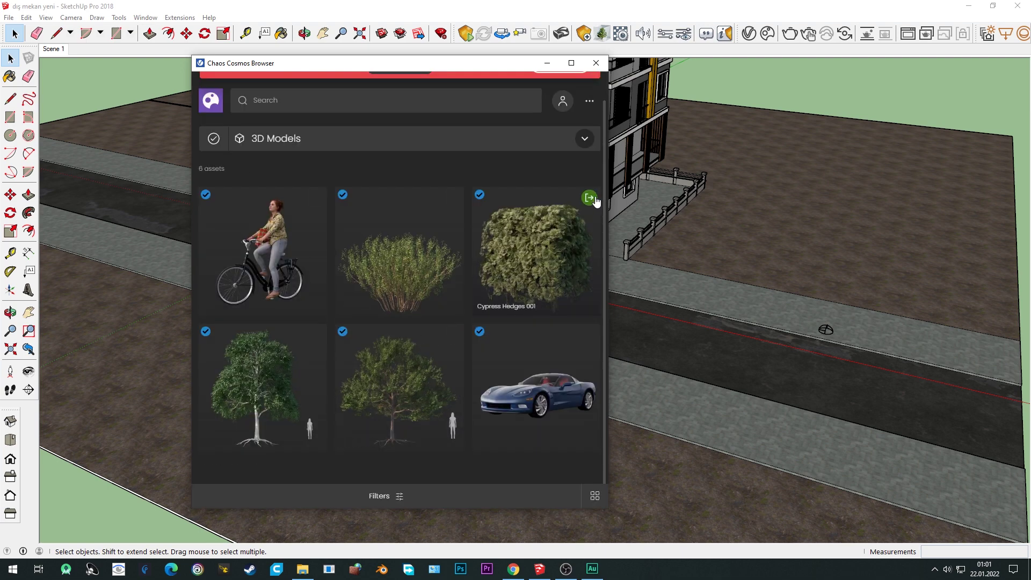
{"action": "left_click", "coordinate": [591, 198]}
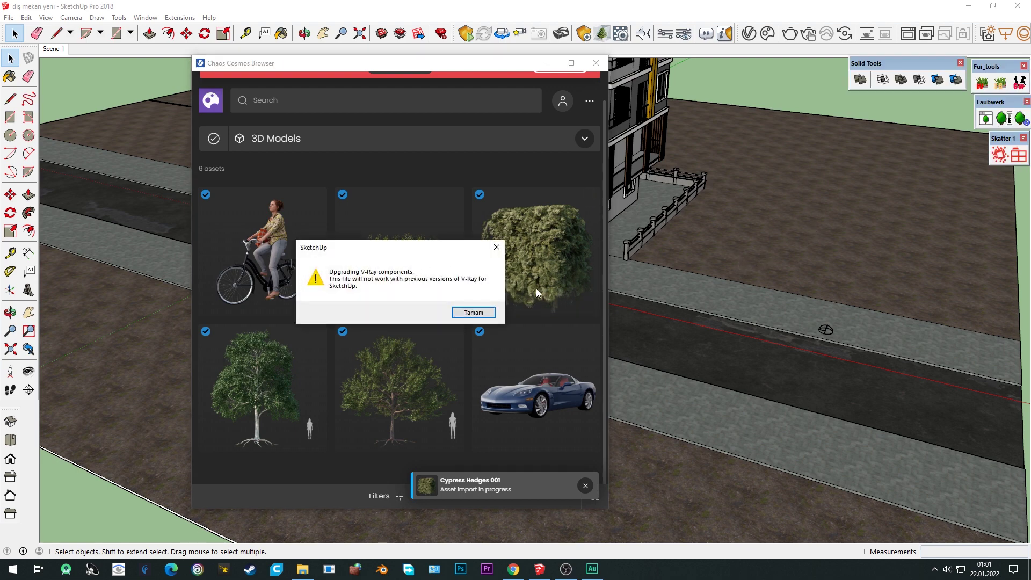
{"action": "left_click", "coordinate": [473, 312]}
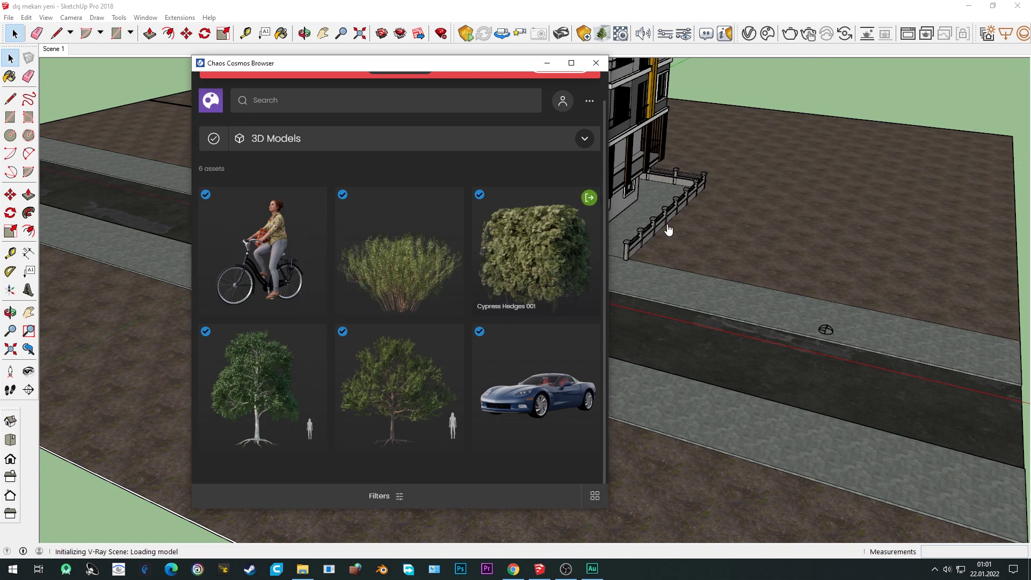
Place eight cypress hedges in a continuous row along the sidewalk edge.
{"action": "left_click", "coordinate": [668, 271]}
{"action": "scroll", "coordinate": [732, 281], "scroll_direction": "up", "scroll_amount": 3}
{"action": "scroll", "coordinate": [731, 281], "scroll_direction": "up", "scroll_amount": 3}
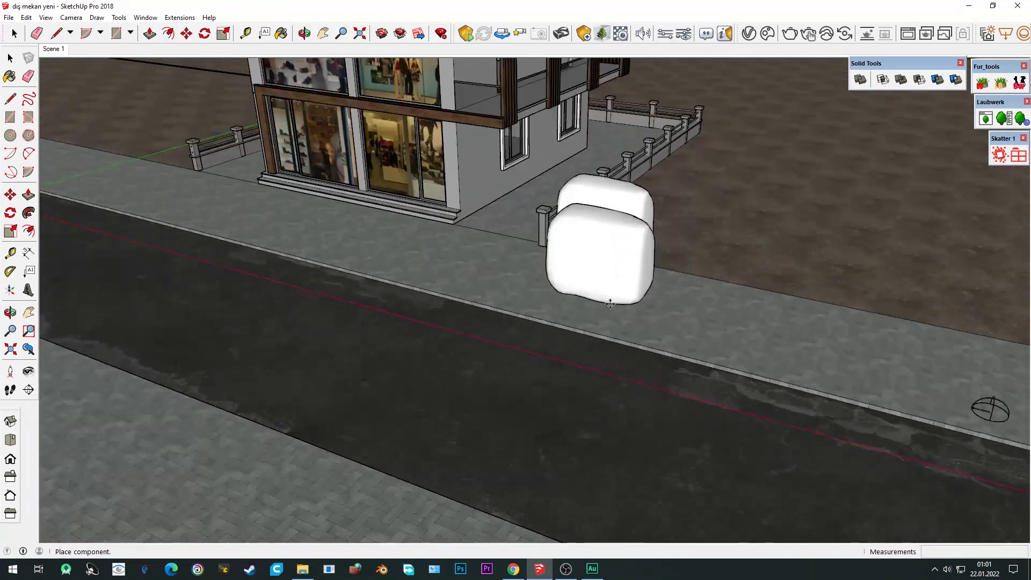
{"action": "mouse_move", "coordinate": [607, 269]}
{"action": "middle_mouse_down", "text": "shift"}
{"action": "mouse_move", "coordinate": [756, 315]}
{"action": "mouse_move", "coordinate": [741, 442]}
{"action": "middle_mouse_up", "text": "shift"}
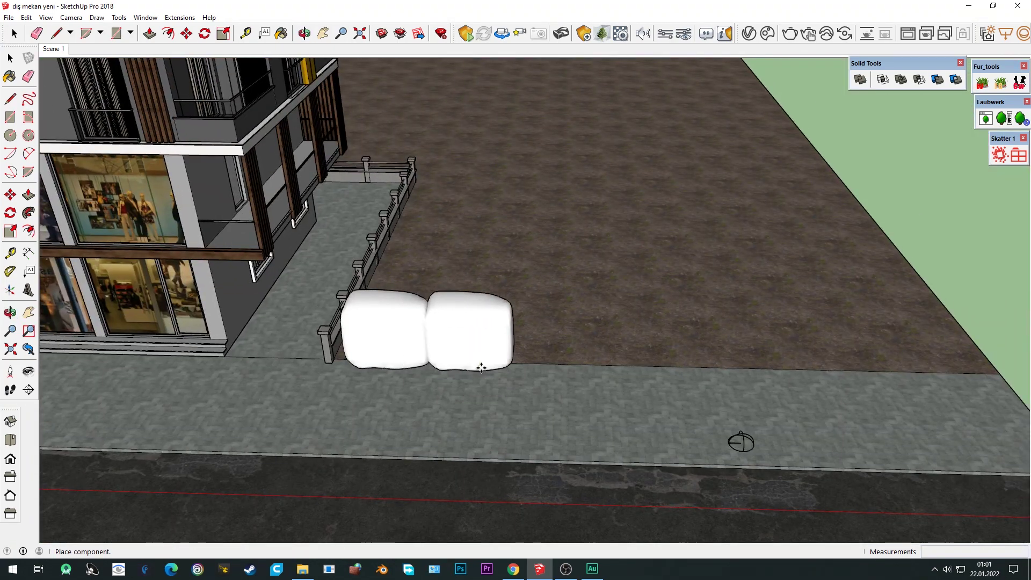
{"action": "left_click", "coordinate": [481, 368]}
{"action": "left_click", "coordinate": [557, 370]}
{"action": "left_click", "coordinate": [637, 373]}
{"action": "left_click", "coordinate": [715, 373]}
{"action": "left_click", "coordinate": [790, 375]}
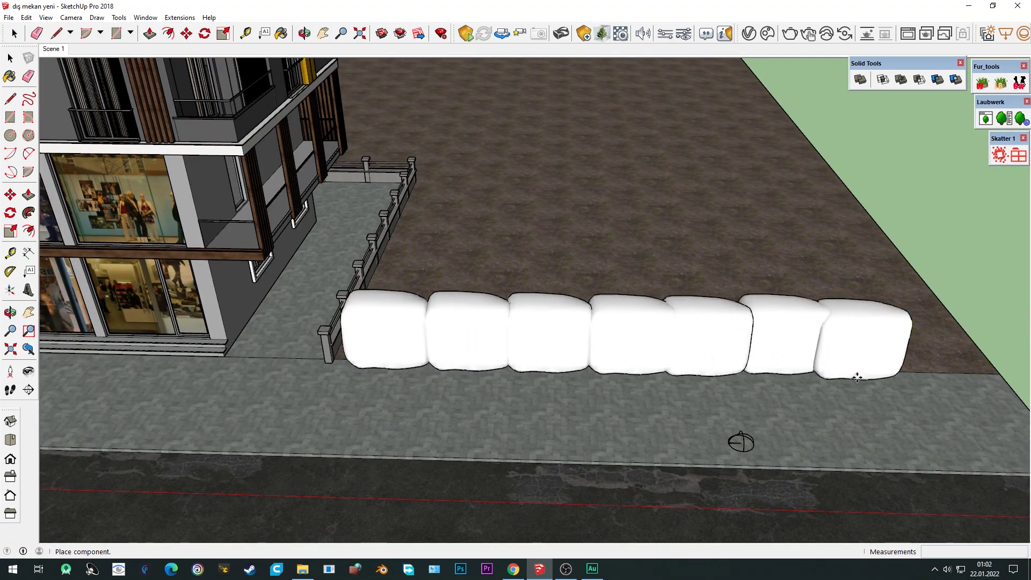
{"action": "left_click", "coordinate": [857, 377]}
{"action": "left_click", "coordinate": [937, 379]}
Select all eight hedges in the row.
{"action": "mouse_move", "coordinate": [937, 379]}
{"action": "middle_mouse_down"}
{"action": "mouse_move", "coordinate": [526, 398]}
{"action": "mouse_move", "coordinate": [494, 359]}
{"action": "middle_mouse_up"}
{"action": "key", "text": "space"}
{"action": "left_click", "coordinate": [537, 354]}
{"action": "left_click", "coordinate": [620, 333], "text": "shift"}
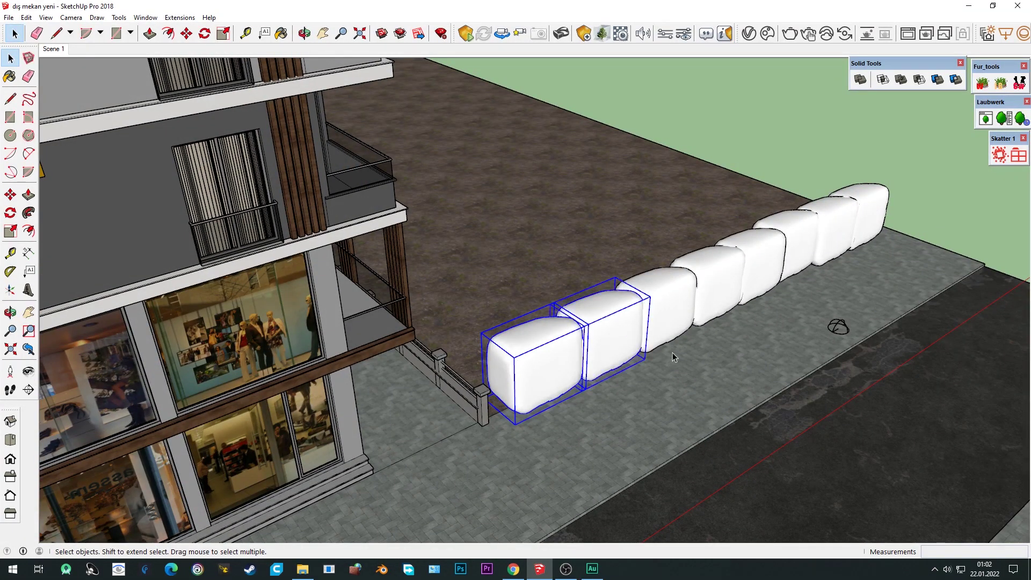
{"action": "middle_click_drag", "start_coordinate": [672, 353], "coordinate": [671, 322]}
{"action": "left_click", "coordinate": [671, 322], "text": "shift"}
{"action": "left_click", "coordinate": [731, 306], "text": "shift"}
{"action": "left_click", "coordinate": [787, 293], "text": "shift"}
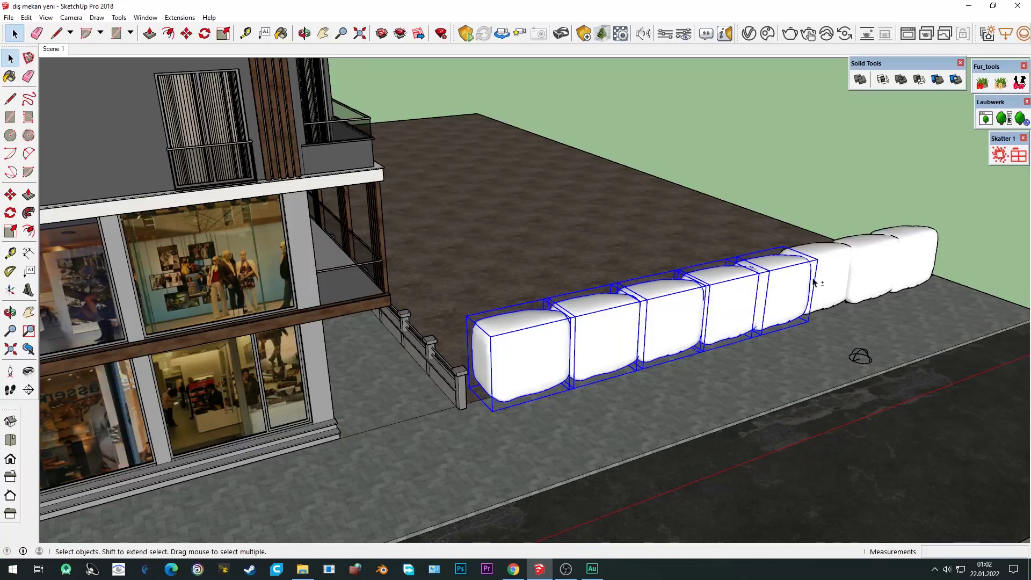
{"action": "left_click", "coordinate": [832, 272], "text": "shift"}
{"action": "left_click", "coordinate": [889, 270], "text": "shift"}
{"action": "left_click", "coordinate": [921, 261], "text": "shift"}
{"action": "middle_click_drag", "start_coordinate": [921, 261], "coordinate": [330, 312]}
Shift the hedge row slightly along the sidewalk with Move, then clear the selection.
{"action": "left_click", "coordinate": [11, 194]}
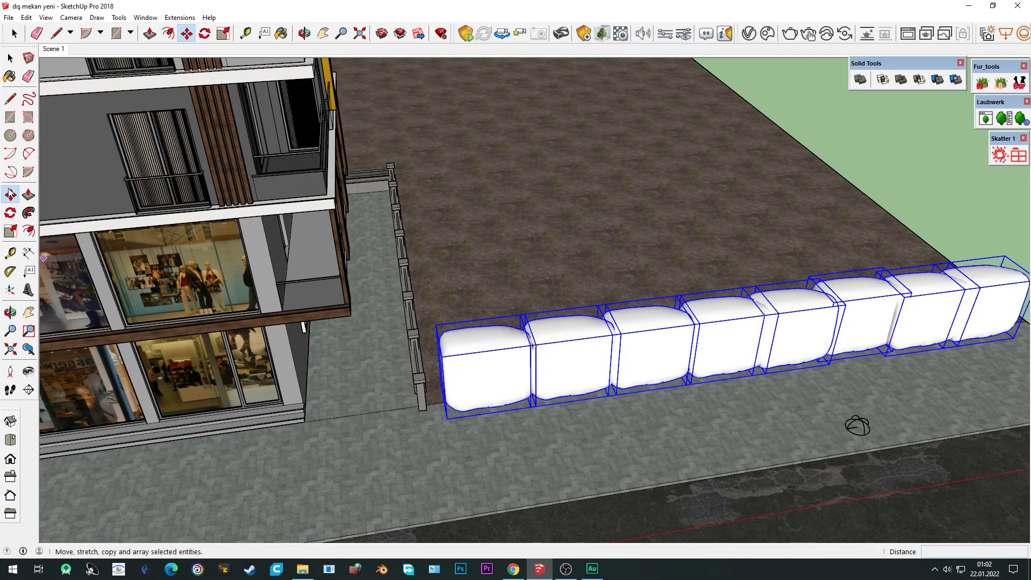
{"action": "middle_click_drag", "start_coordinate": [537, 408], "coordinate": [623, 424]}
{"action": "left_click", "coordinate": [628, 425]}
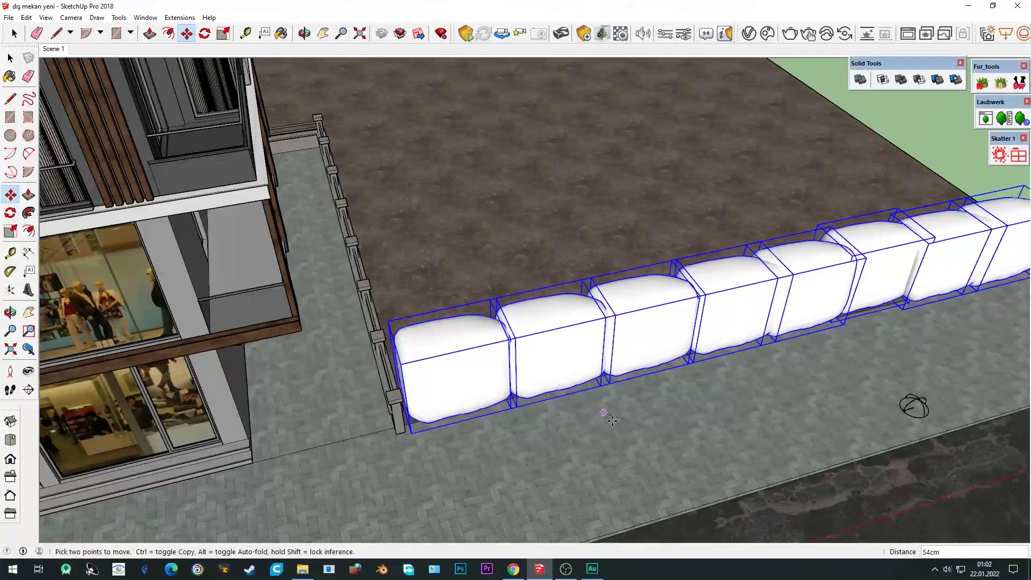
{"action": "left_click", "coordinate": [612, 420]}
{"action": "key", "text": "space"}
{"action": "scroll", "coordinate": [571, 310], "scroll_direction": "down", "scroll_amount": 3}
{"action": "middle_click_drag", "start_coordinate": [571, 311], "coordinate": [647, 366]}
{"action": "scroll", "coordinate": [647, 366], "scroll_direction": "down", "scroll_amount": 2}
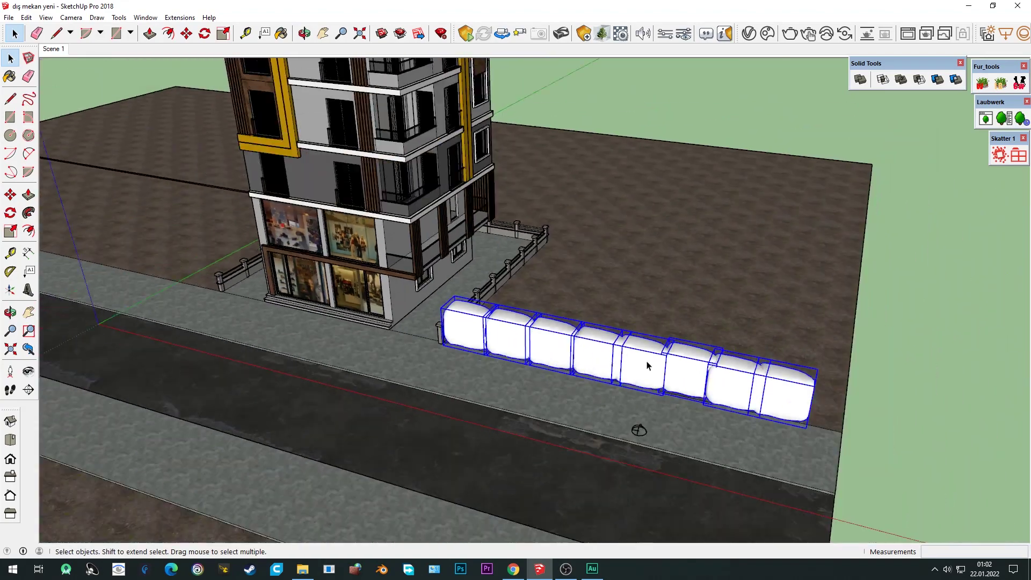
{"action": "left_click", "coordinate": [942, 337]}
{"action": "middle_click_drag", "start_coordinate": [942, 337], "coordinate": [669, 339]}
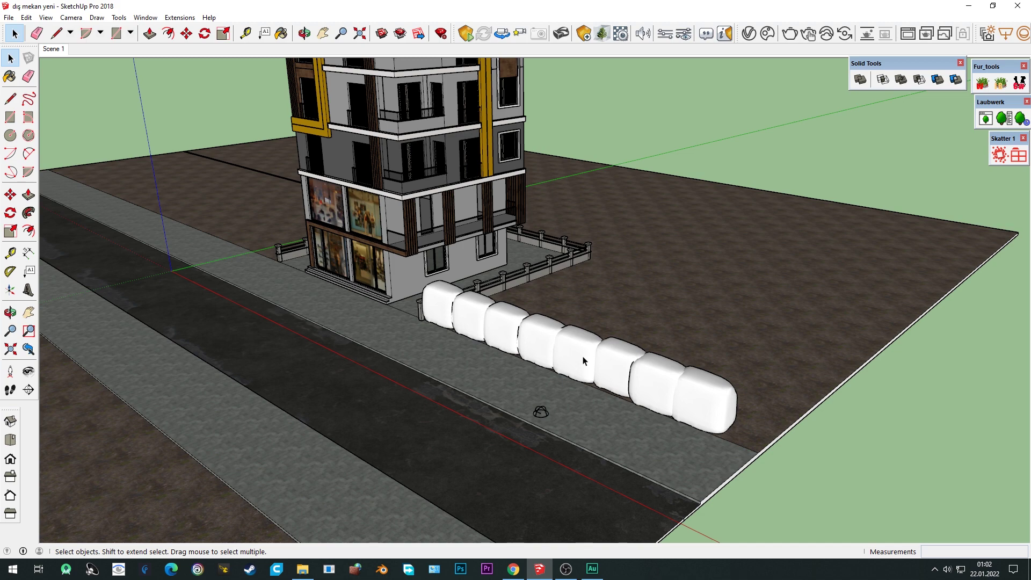
{"action": "left_click", "coordinate": [145, 19]}
{"action": "mouse_move", "coordinate": [188, 101]}
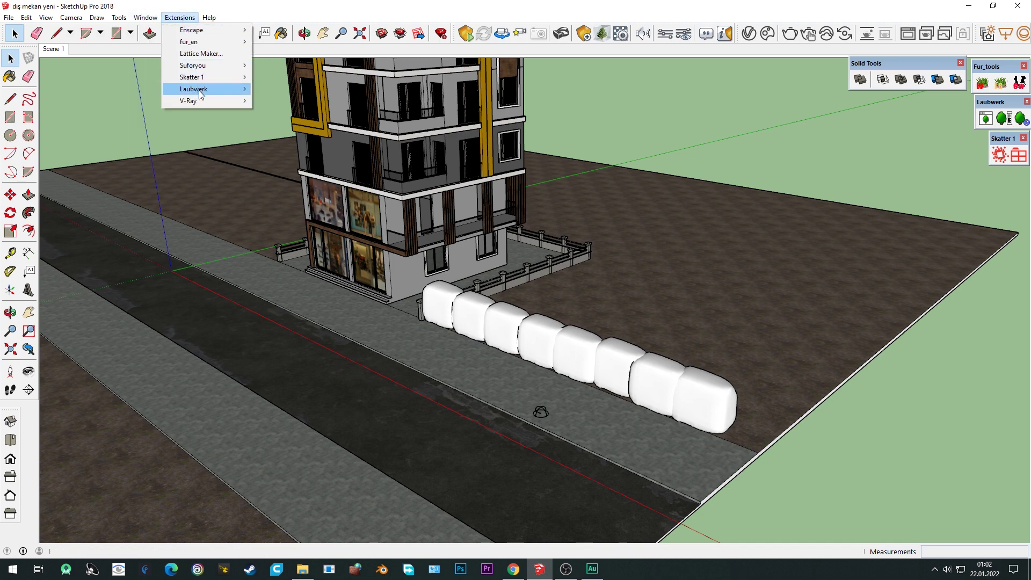
Import the Almond Tree from Chaos Cosmos and place four copies around the building.
{"action": "left_click", "coordinate": [277, 114]}
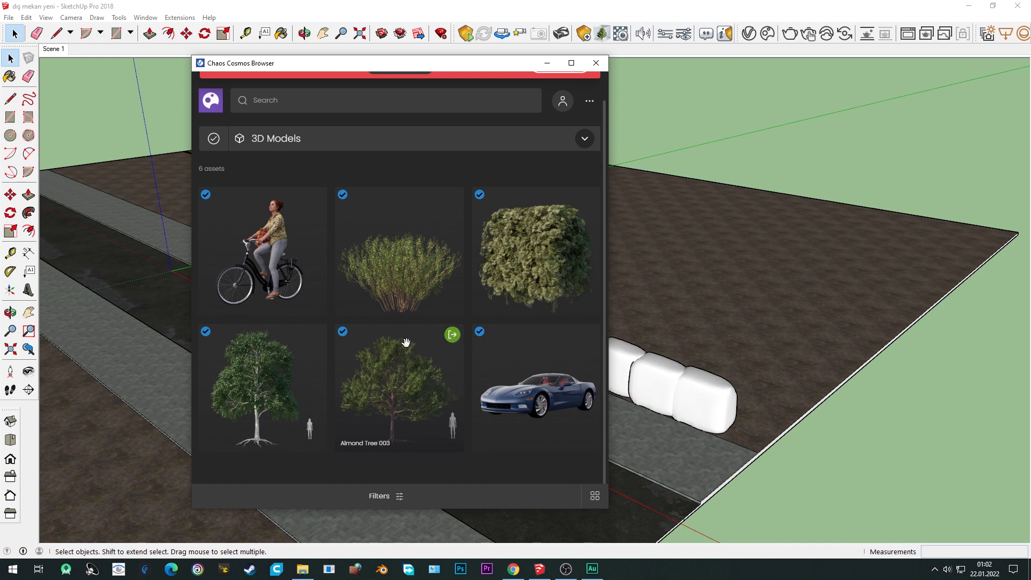
{"action": "left_click", "coordinate": [453, 336]}
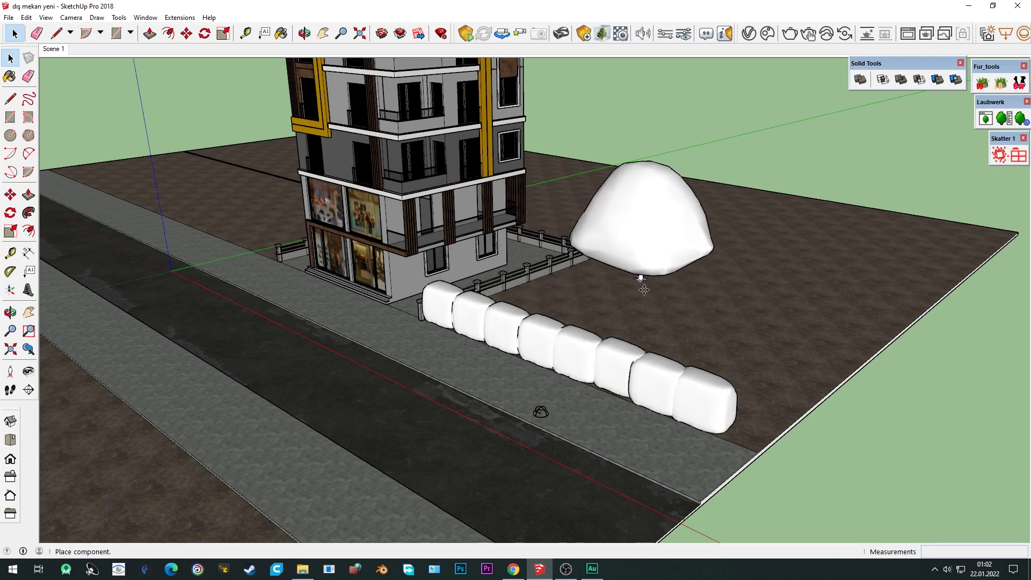
{"action": "left_click", "coordinate": [587, 320]}
{"action": "middle_click_drag", "start_coordinate": [706, 270], "coordinate": [655, 288]}
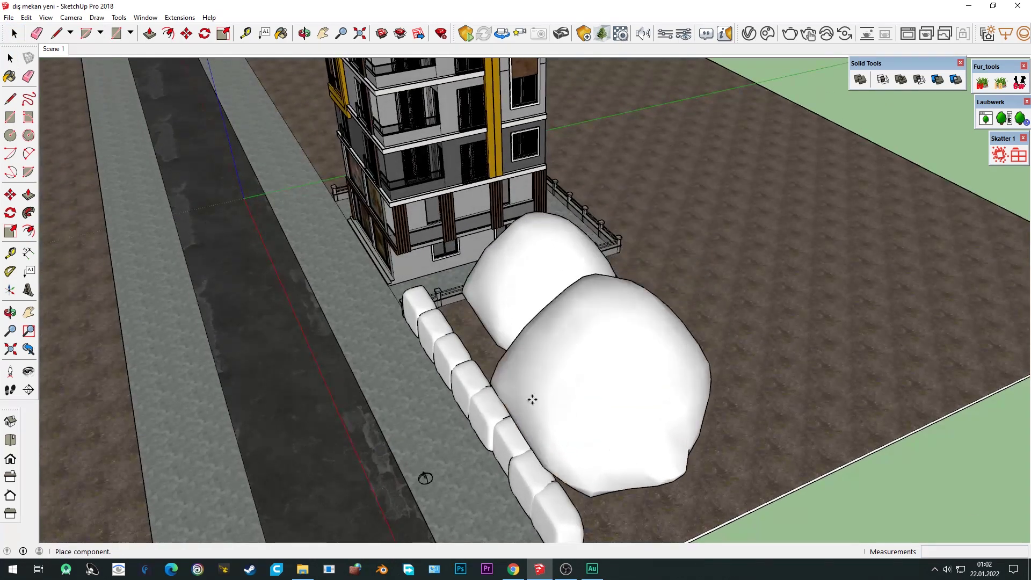
{"action": "left_click", "coordinate": [531, 398]}
{"action": "mouse_move", "coordinate": [531, 398]}
{"action": "middle_mouse_down"}
{"action": "mouse_move", "coordinate": [450, 392]}
{"action": "mouse_move", "coordinate": [467, 424]}
{"action": "middle_mouse_up"}
{"action": "left_click", "coordinate": [450, 392]}
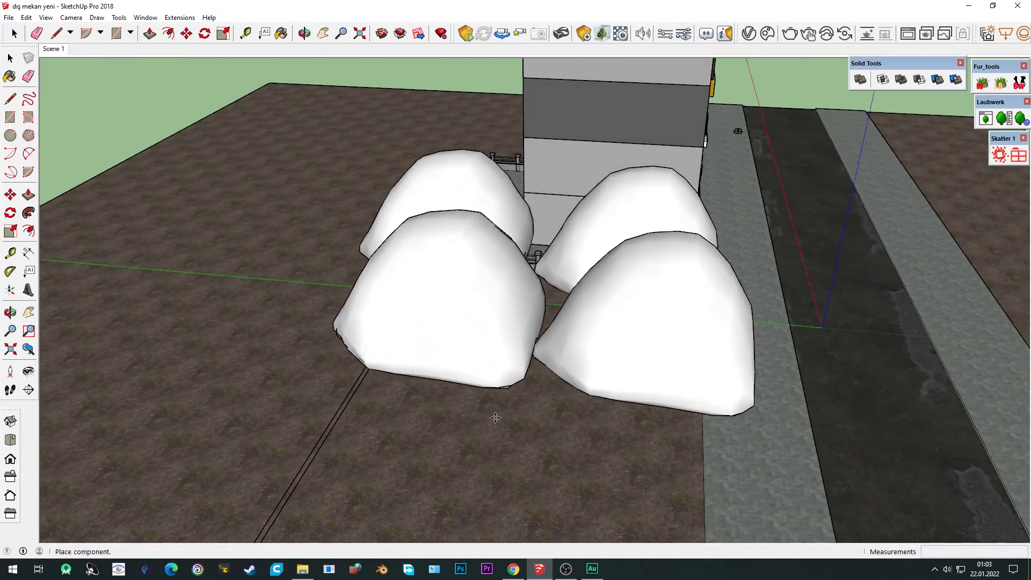
{"action": "scroll", "coordinate": [470, 431], "scroll_direction": "up", "scroll_amount": 2}
{"action": "scroll", "coordinate": [470, 431], "scroll_direction": "down", "scroll_amount": 3}
{"action": "left_click", "coordinate": [272, 421]}
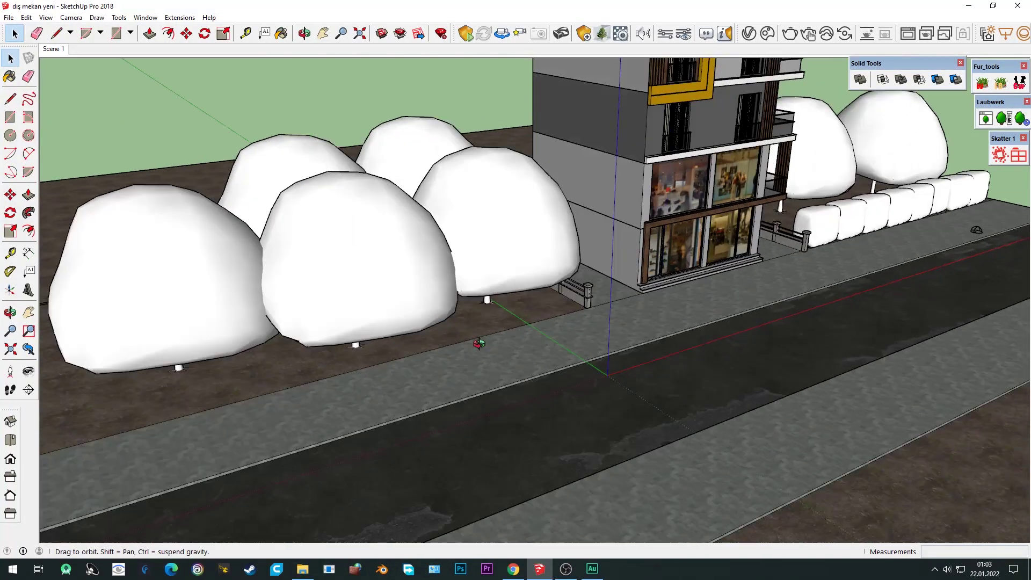
{"action": "mouse_move", "coordinate": [272, 421]}
{"action": "middle_mouse_down"}
{"action": "mouse_move", "coordinate": [401, 313]}
{"action": "mouse_move", "coordinate": [584, 302]}
{"action": "mouse_move", "coordinate": [342, 199]}
{"action": "middle_mouse_up"}
Scale two of the almond trees, including the left one, taller.
{"action": "left_click", "coordinate": [343, 199]}
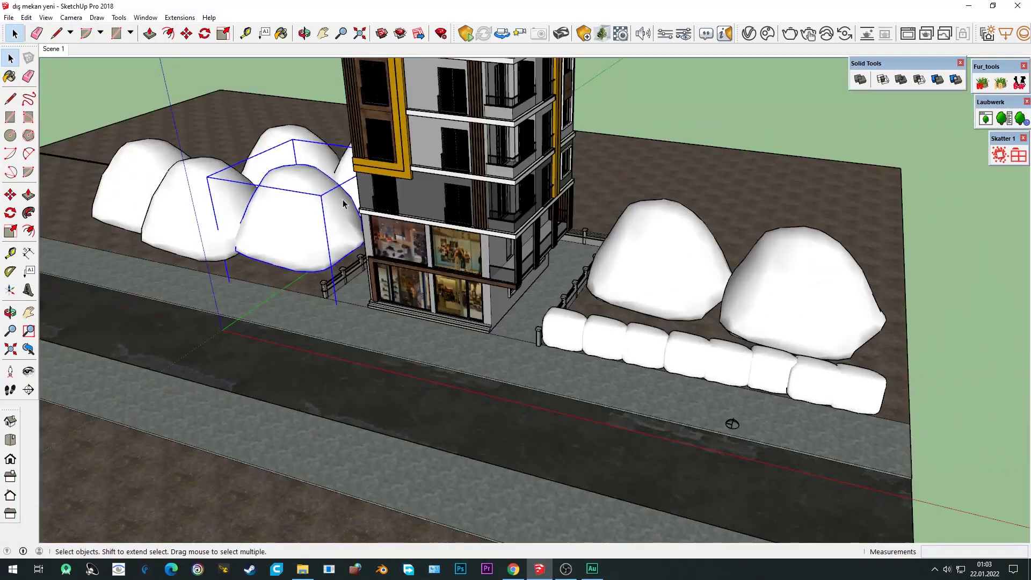
{"action": "key", "text": "s"}
{"action": "left_click_drag", "start_coordinate": [271, 141], "coordinate": [284, 115]}
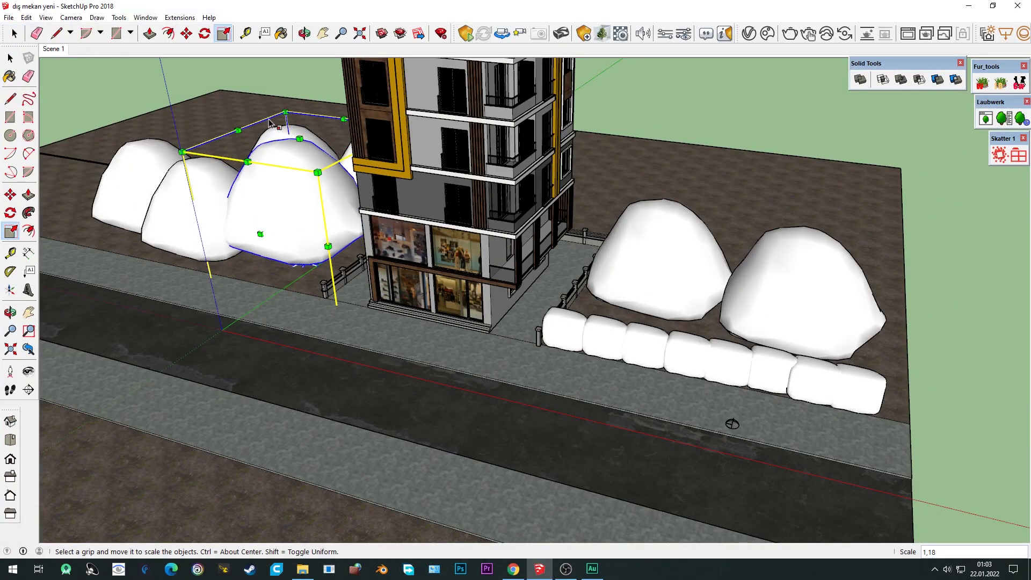
{"action": "key", "text": "space"}
{"action": "left_click", "coordinate": [204, 179]}
{"action": "key", "text": "s"}
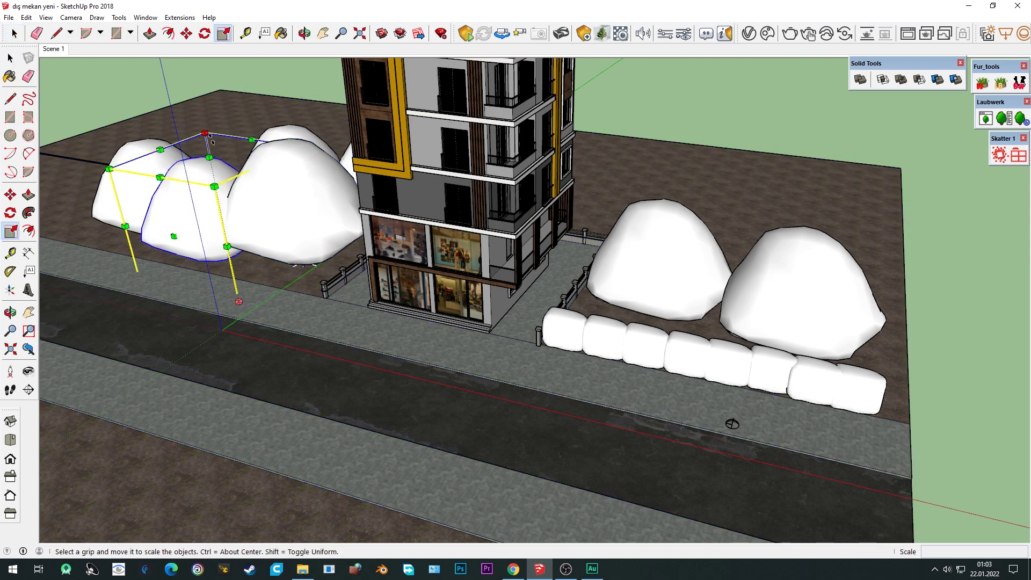
{"action": "left_click_drag", "start_coordinate": [204, 135], "coordinate": [206, 122]}
{"action": "key", "text": "space"}
{"action": "scroll", "coordinate": [677, 311], "scroll_direction": "down", "scroll_amount": 2}
{"action": "mouse_move", "coordinate": [623, 348]}
{"action": "middle_mouse_down"}
{"action": "mouse_move", "coordinate": [418, 285]}
{"action": "mouse_move", "coordinate": [537, 333]}
{"action": "middle_mouse_up"}
{"action": "scroll", "coordinate": [537, 333], "scroll_direction": "up", "scroll_amount": 3}
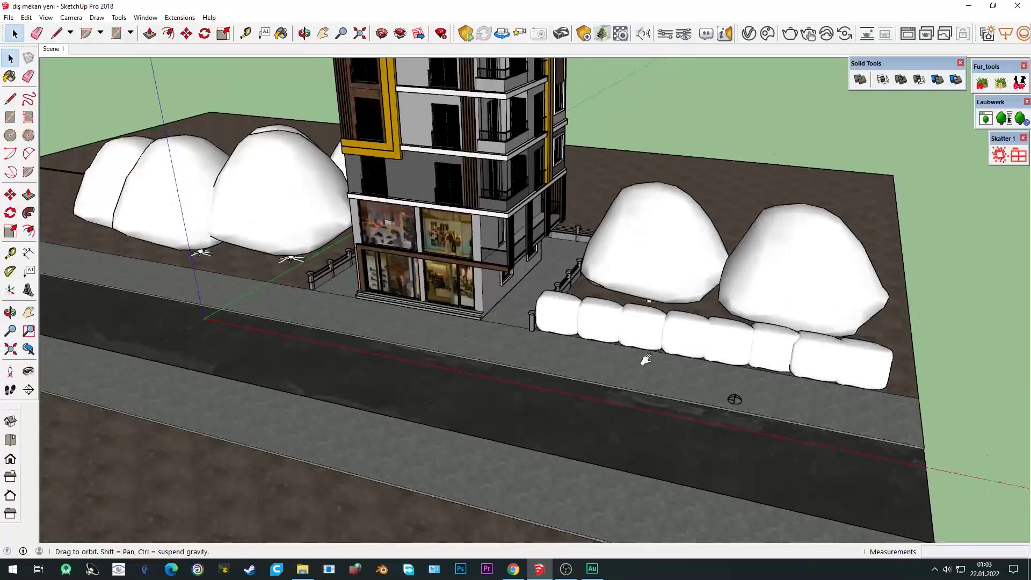
{"action": "scroll", "coordinate": [647, 359], "scroll_direction": "up", "scroll_amount": 2}
{"action": "left_click", "coordinate": [179, 17]}
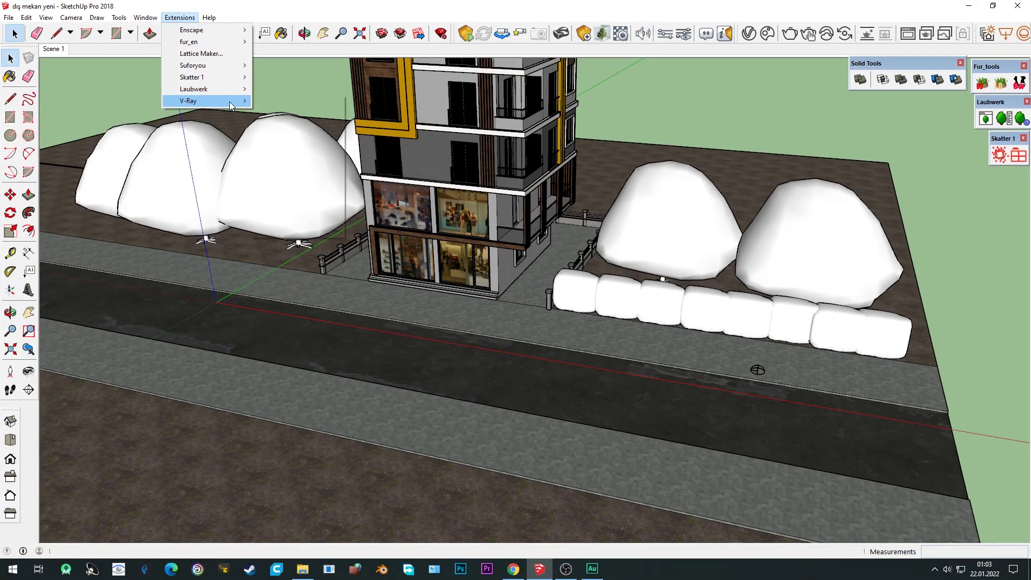
Import Car 015 from Chaos Cosmos and place a single copy on the road.
{"action": "mouse_move", "coordinate": [193, 101]}
{"action": "left_click", "coordinate": [292, 119]}
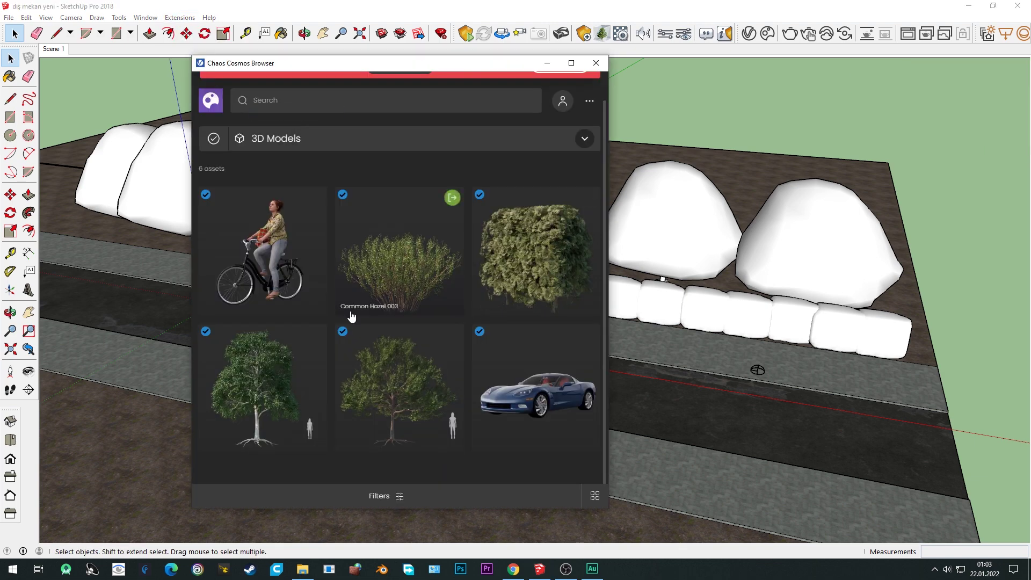
{"action": "left_click", "coordinate": [595, 342]}
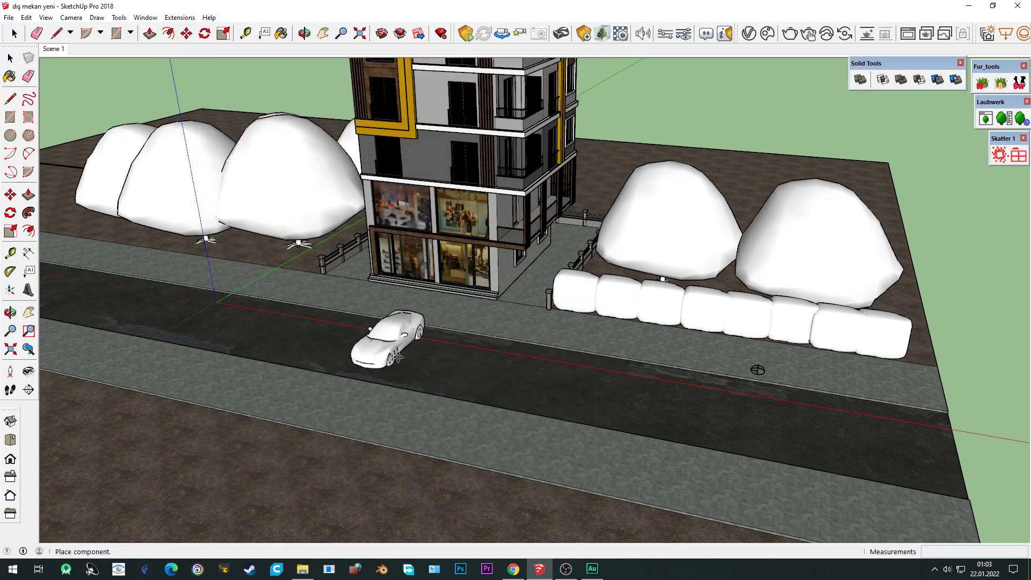
{"action": "left_click", "coordinate": [397, 356]}
{"action": "key", "text": "Escape"}
{"action": "scroll", "coordinate": [397, 338], "scroll_direction": "up", "scroll_amount": 5}
{"action": "left_click", "coordinate": [403, 322]}
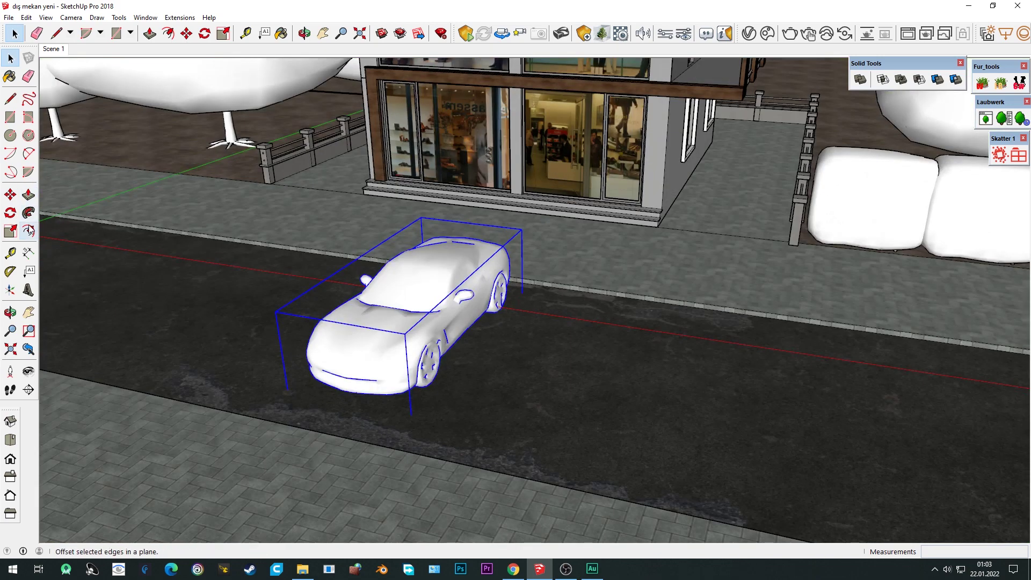
Rotate the car 90° to run along the street, reposition it, and scale it down.
{"action": "left_click", "coordinate": [10, 213]}
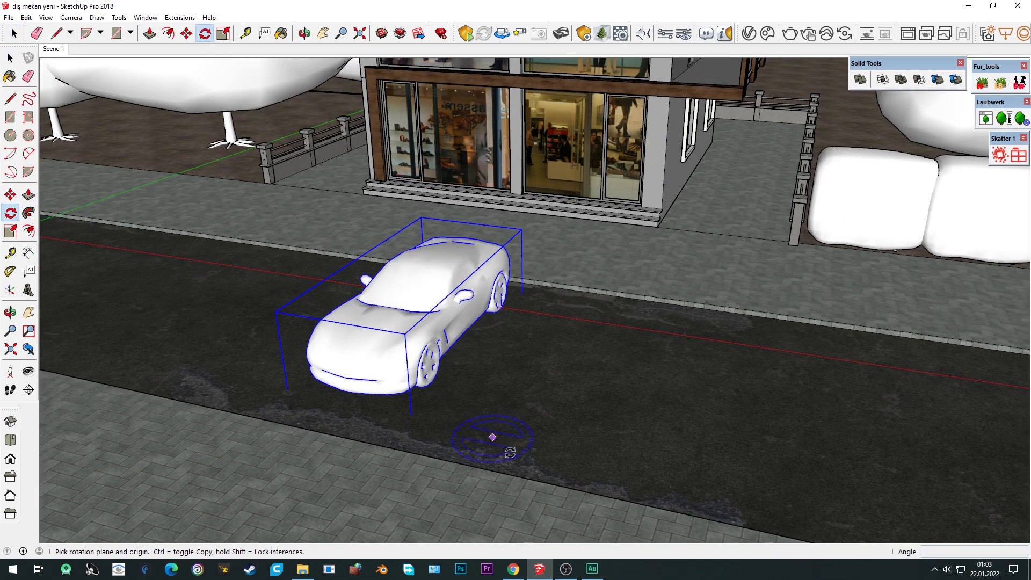
{"action": "left_click", "coordinate": [575, 358]}
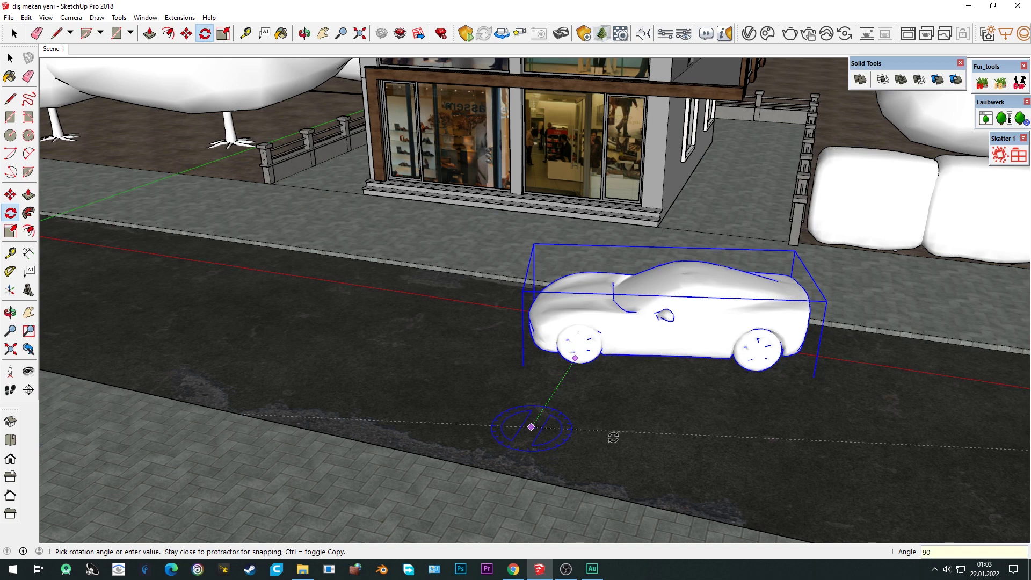
{"action": "left_click", "coordinate": [613, 438]}
{"action": "key", "text": "m"}
{"action": "left_click", "coordinate": [774, 392]}
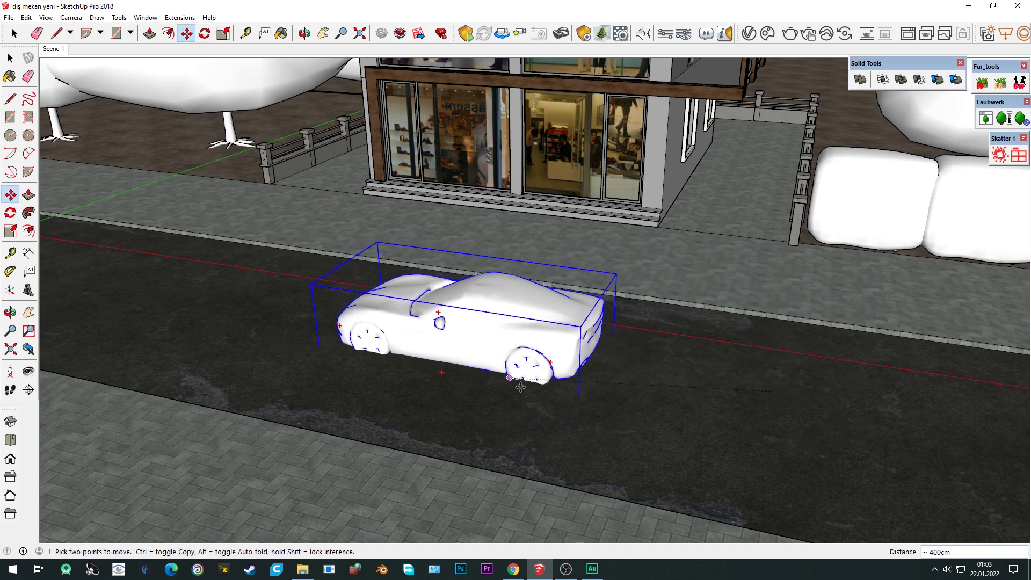
{"action": "middle_click_drag", "start_coordinate": [520, 386], "coordinate": [579, 330]}
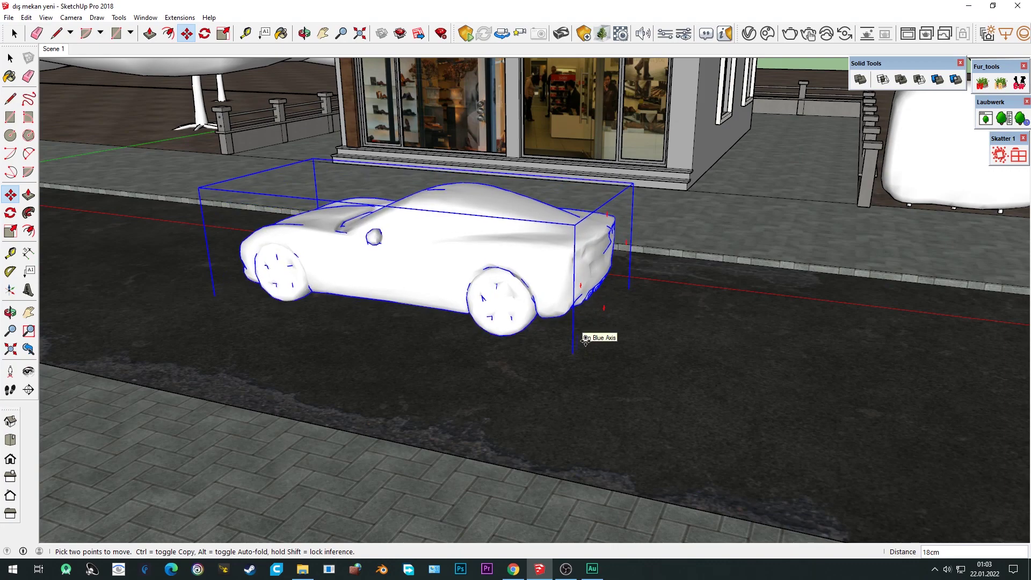
{"action": "middle_click_drag", "start_coordinate": [586, 341], "coordinate": [453, 291]}
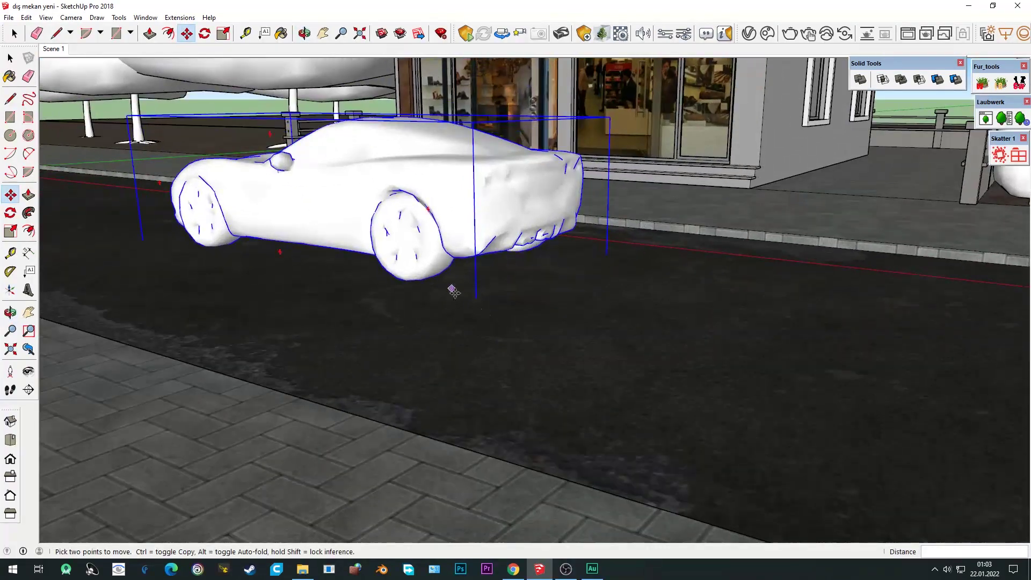
{"action": "key", "text": "s"}
{"action": "mouse_move", "coordinate": [453, 291]}
{"action": "middle_mouse_down"}
{"action": "mouse_move", "coordinate": [679, 305]}
{"action": "mouse_move", "coordinate": [453, 356]}
{"action": "mouse_move", "coordinate": [777, 280]}
{"action": "middle_mouse_up"}
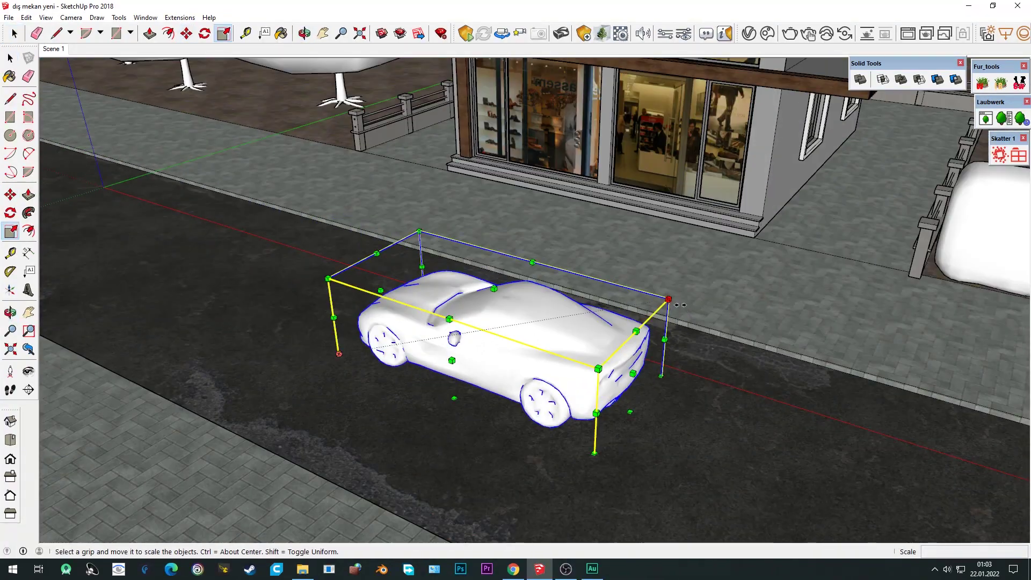
{"action": "key", "text": "space"}
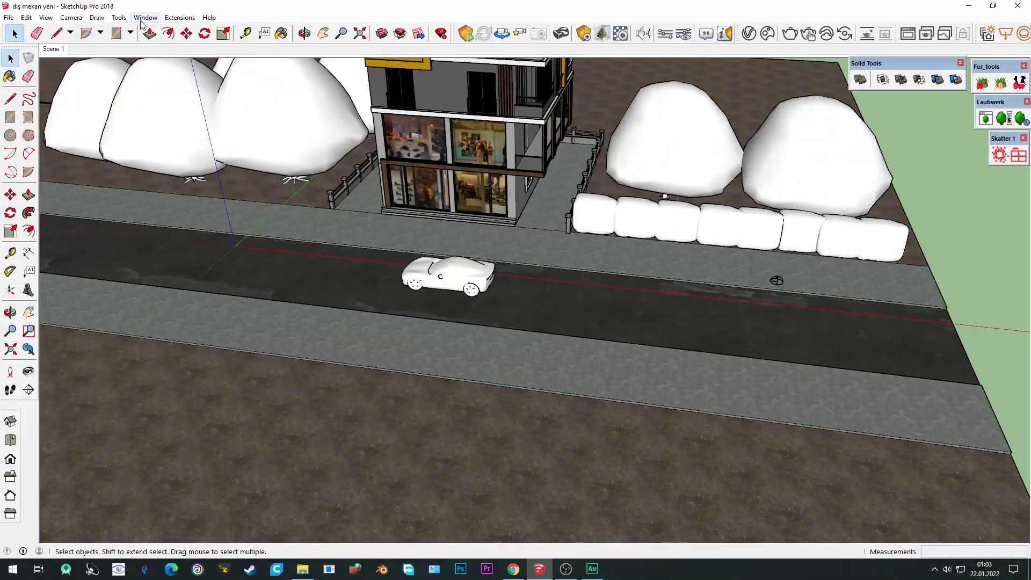
{"action": "left_click", "coordinate": [144, 19]}
{"action": "mouse_move", "coordinate": [197, 101]}
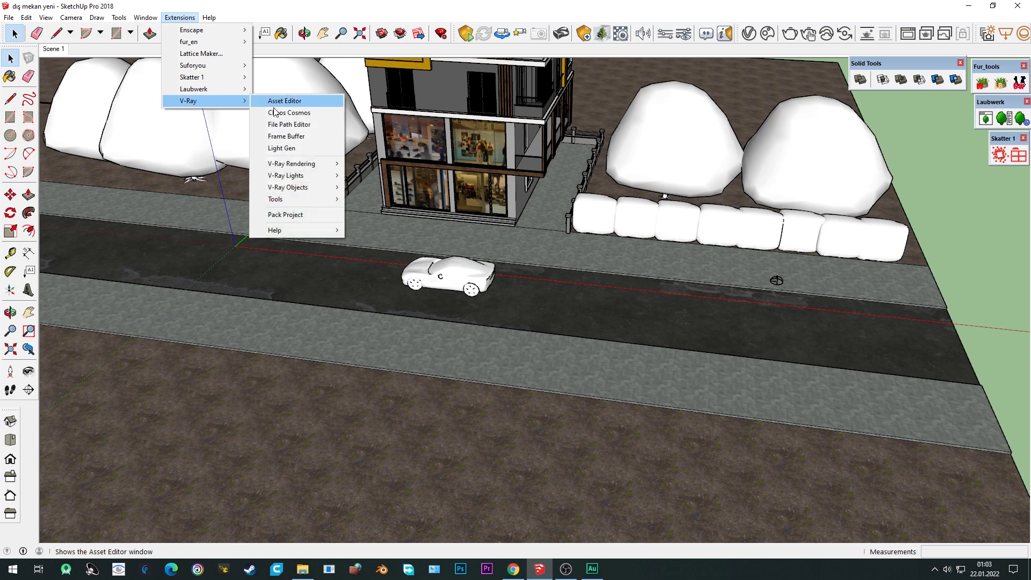
Import the cyclist model from Chaos Cosmos and place it on the pavement.
{"action": "left_click", "coordinate": [277, 113]}
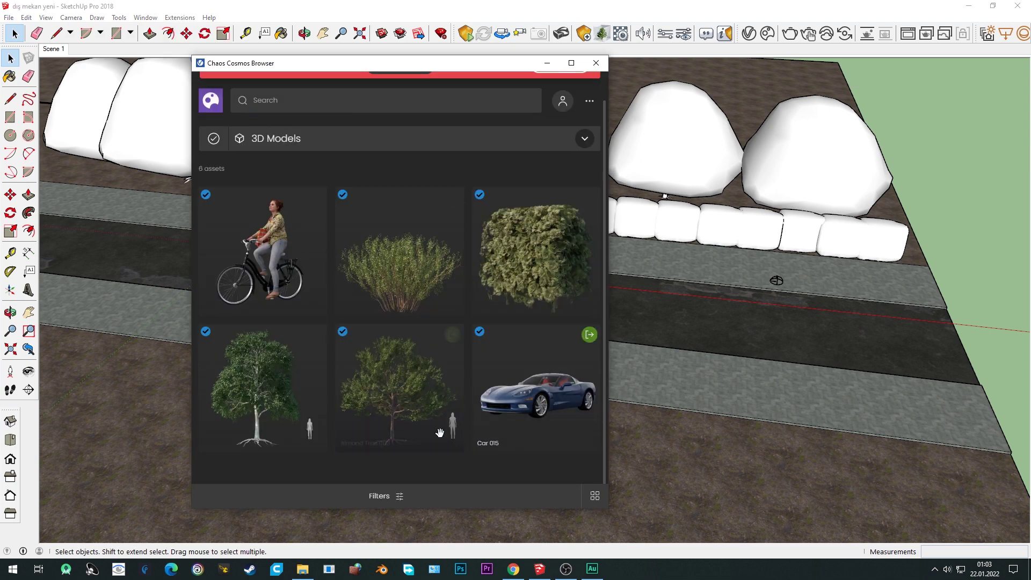
{"action": "mouse_move", "coordinate": [259, 250]}
{"action": "left_click", "coordinate": [332, 222]}
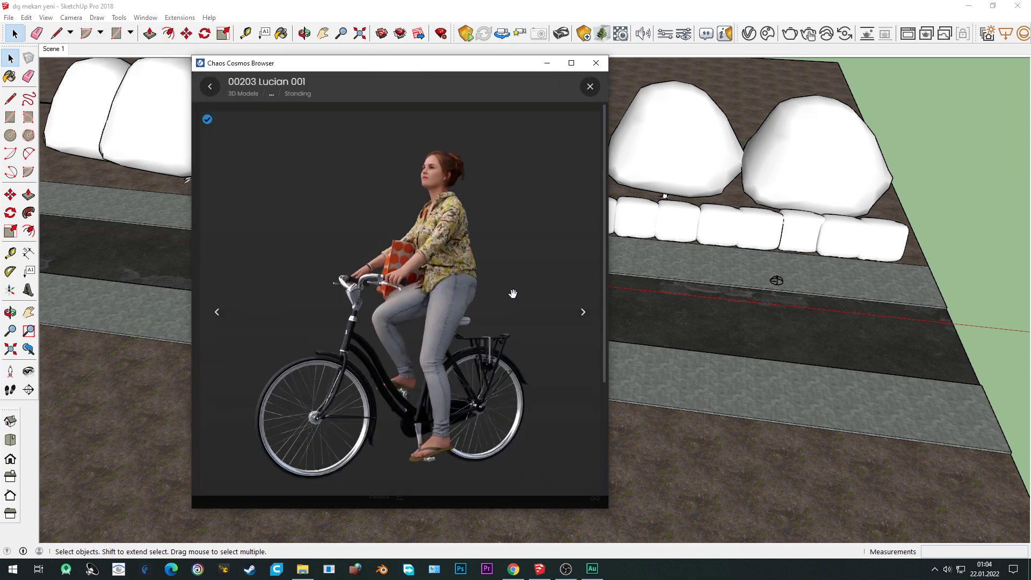
{"action": "scroll", "coordinate": [238, 168], "scroll_direction": "down", "scroll_amount": 2}
{"action": "left_click", "coordinate": [394, 430]}
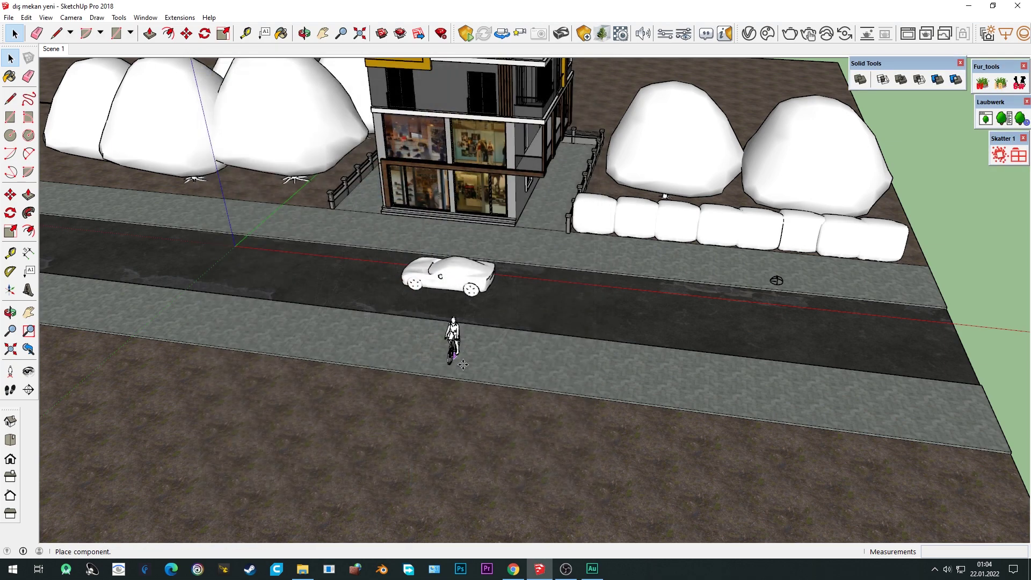
{"action": "left_click", "coordinate": [570, 370]}
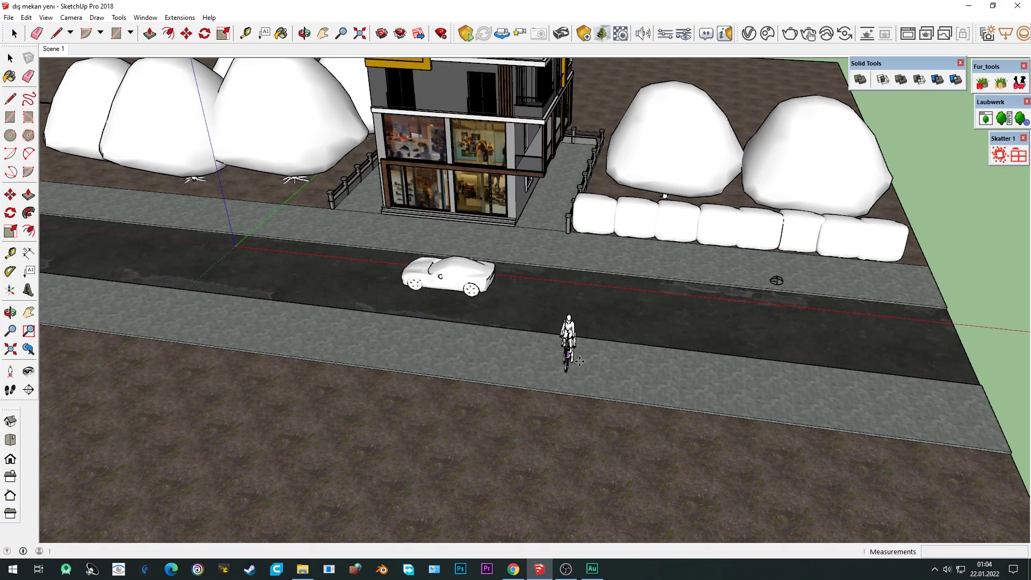
{"action": "scroll", "coordinate": [571, 370], "scroll_direction": "up", "scroll_amount": 2}
{"action": "scroll", "coordinate": [570, 371], "scroll_direction": "up", "scroll_amount": 3}
{"action": "scroll", "coordinate": [513, 391], "scroll_direction": "up", "scroll_amount": 2}
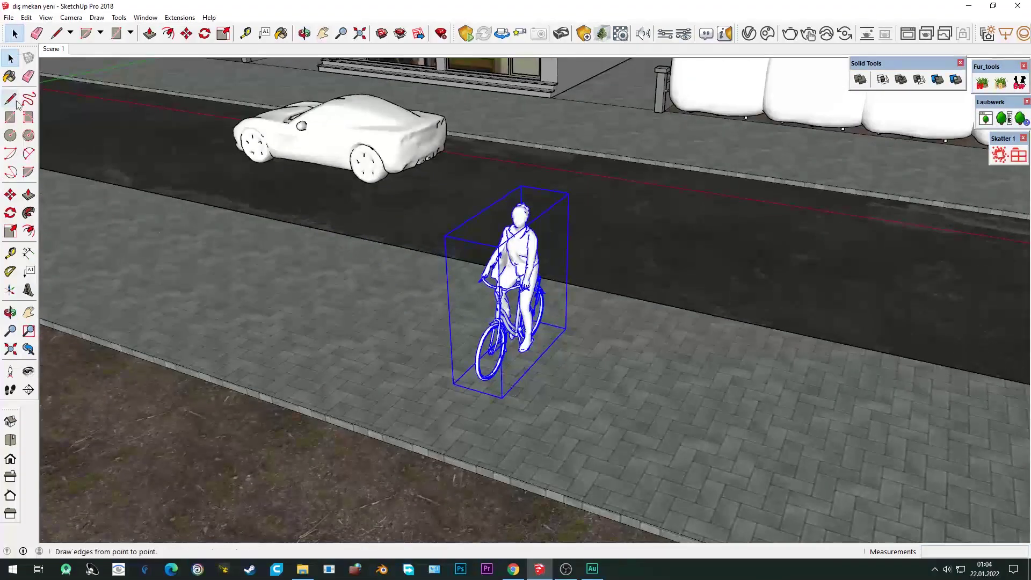
Turn the cyclist parallel to the street and move it left along the sidewalk.
{"action": "key", "text": "q"}
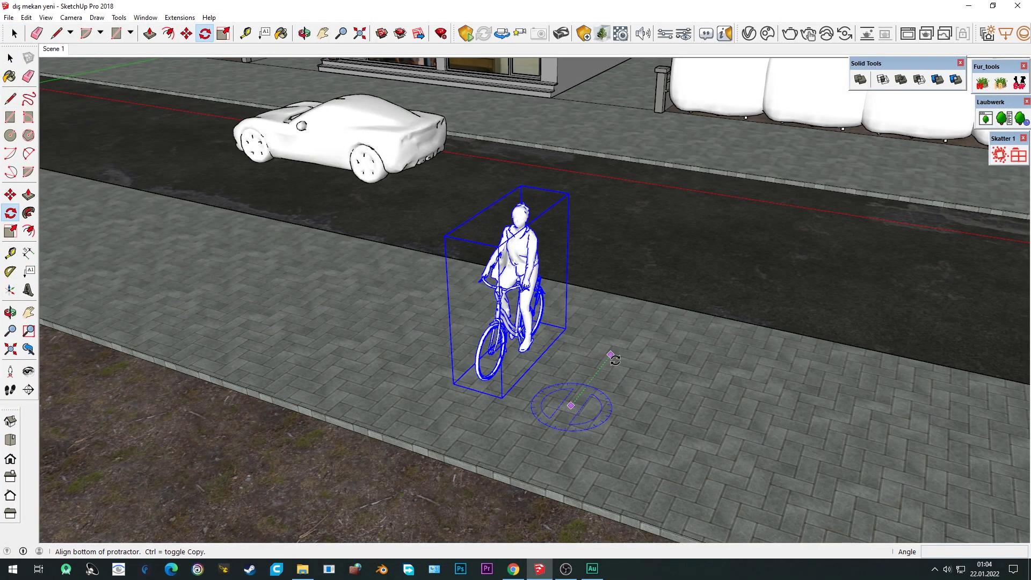
{"action": "left_click", "coordinate": [610, 354]}
{"action": "type", "text": "90"}
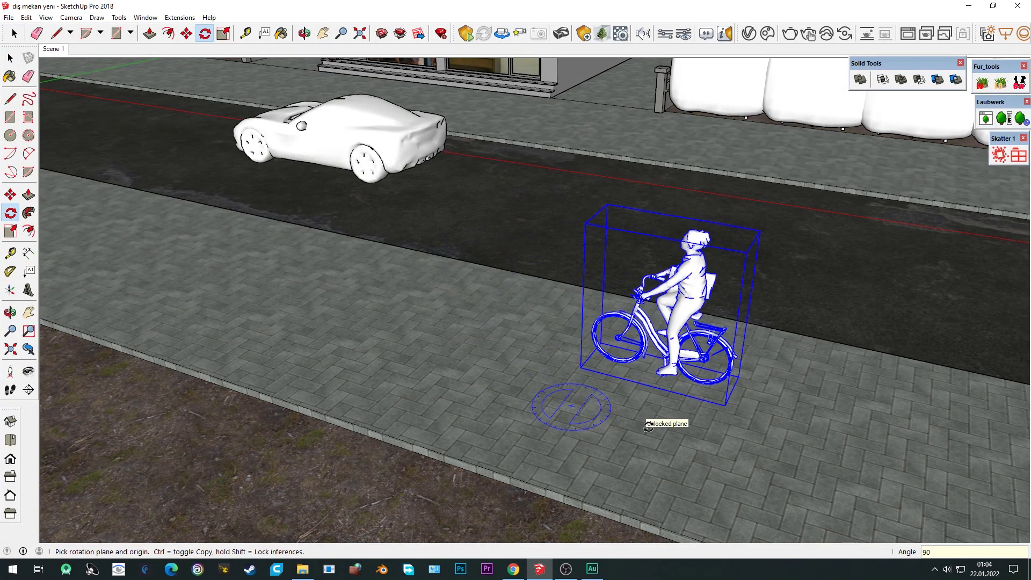
{"action": "left_click", "coordinate": [660, 418]}
{"action": "left_click", "coordinate": [10, 58]}
{"action": "key", "text": "m"}
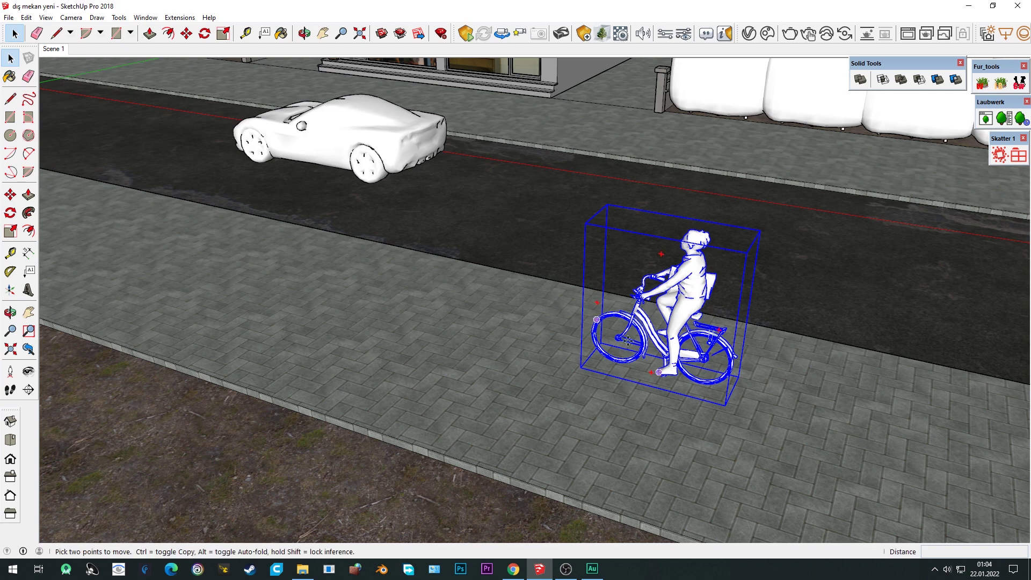
{"action": "left_click", "coordinate": [729, 410]}
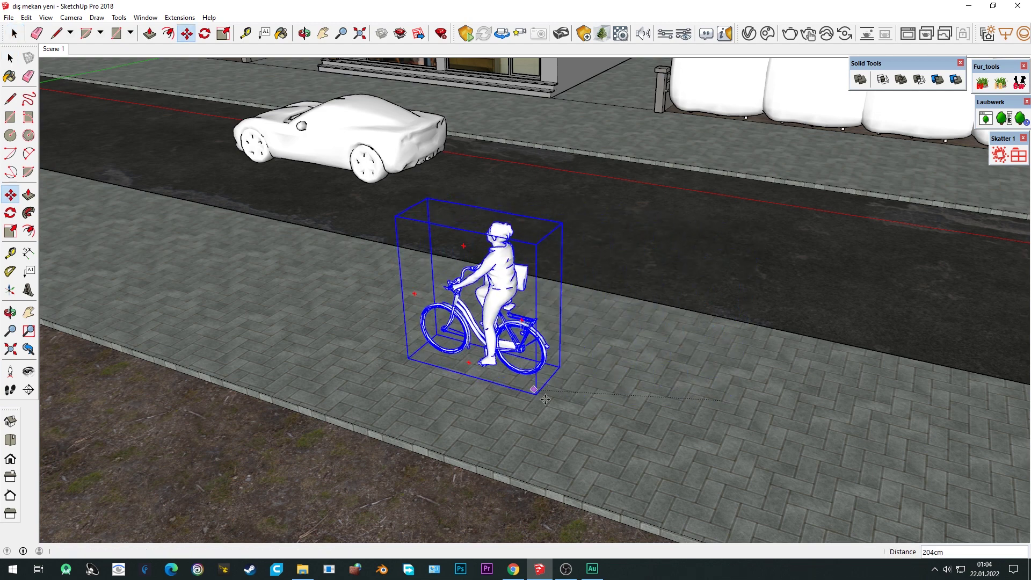
{"action": "left_click", "coordinate": [529, 397]}
Deselect the cyclist and return to the Scene 1 camera view.
{"action": "key", "text": "space"}
{"action": "scroll", "coordinate": [469, 391], "scroll_direction": "down", "scroll_amount": 2}
{"action": "scroll", "coordinate": [469, 392], "scroll_direction": "down", "scroll_amount": 3}
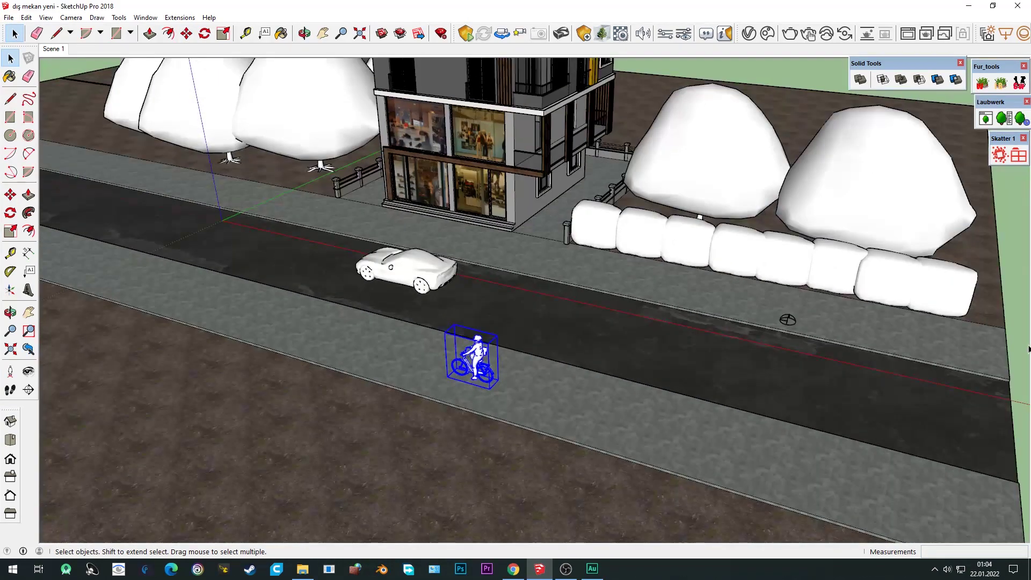
{"action": "left_click", "coordinate": [1025, 279]}
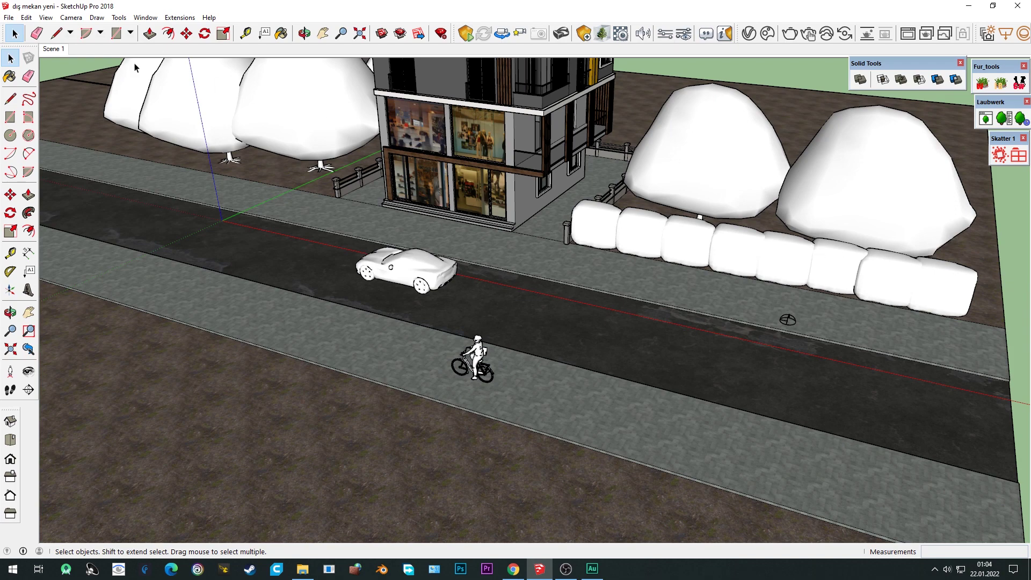
{"action": "key", "text": "l"}
{"action": "left_click", "coordinate": [56, 52]}
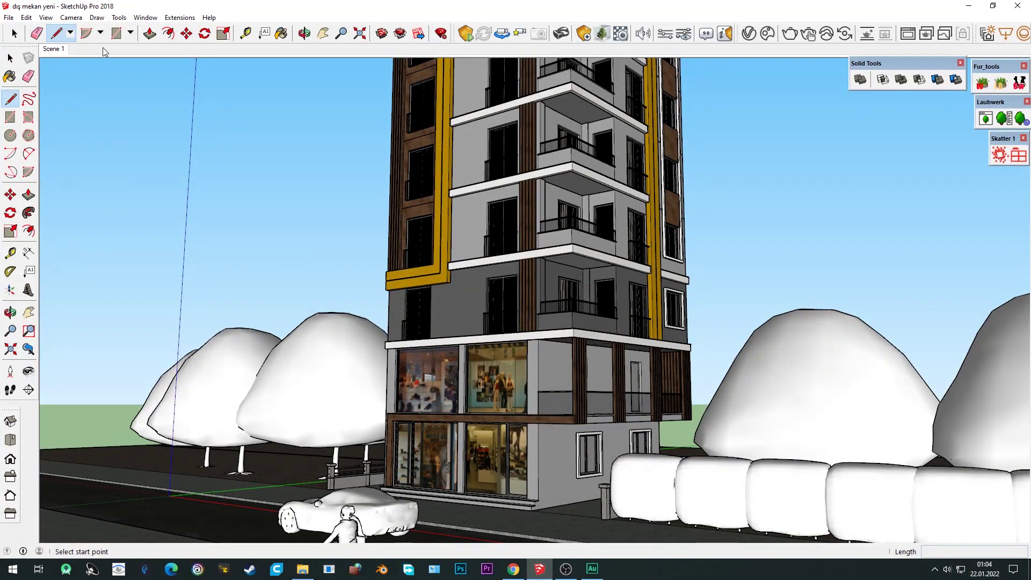
In the V-Ray Asset Editor's Render Output settings, set image width 800 and height 600.
{"action": "middle_click_drag", "start_coordinate": [342, 230], "coordinate": [560, 195]}
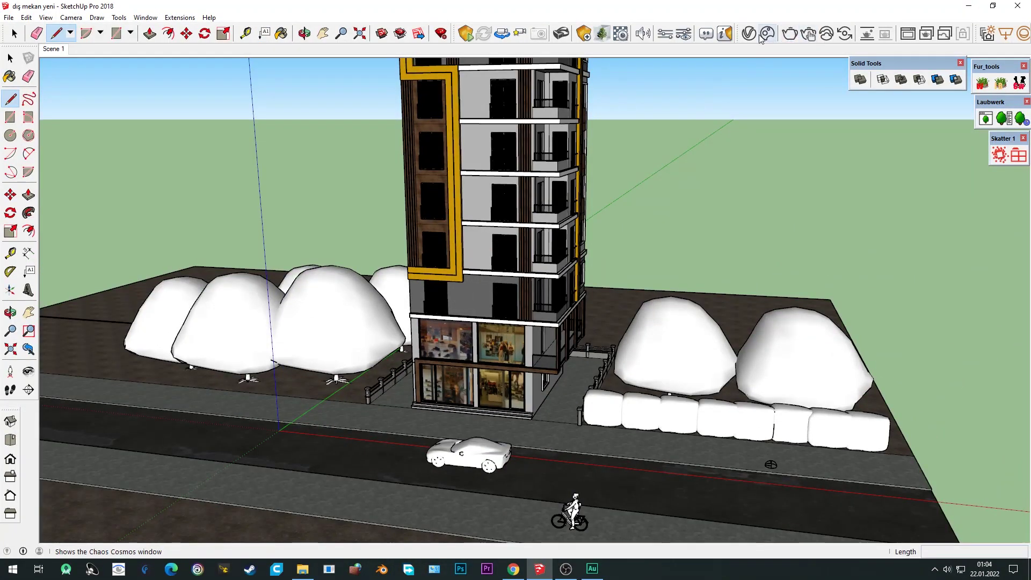
{"action": "left_click", "coordinate": [749, 33]}
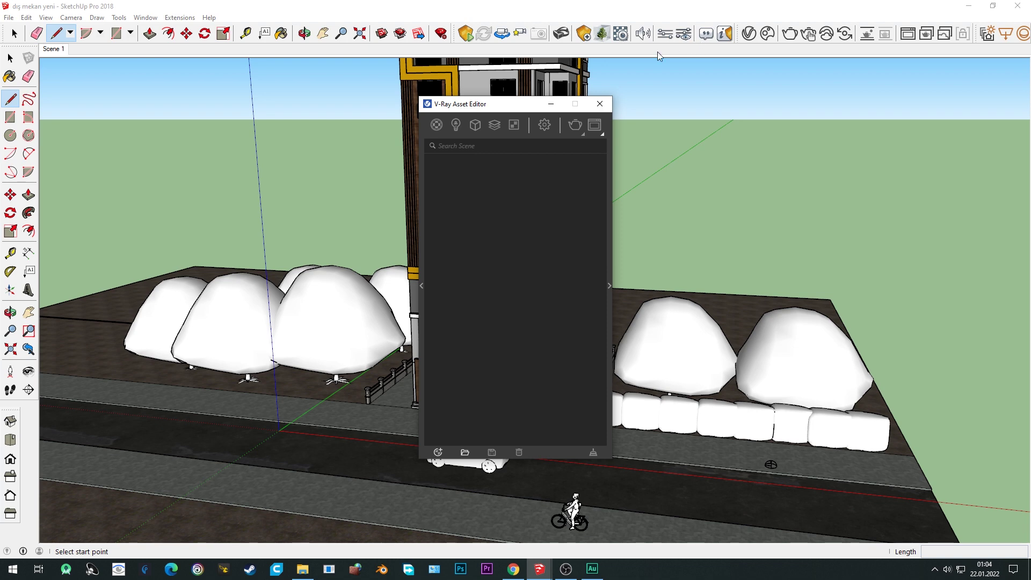
{"action": "left_click", "coordinate": [435, 125]}
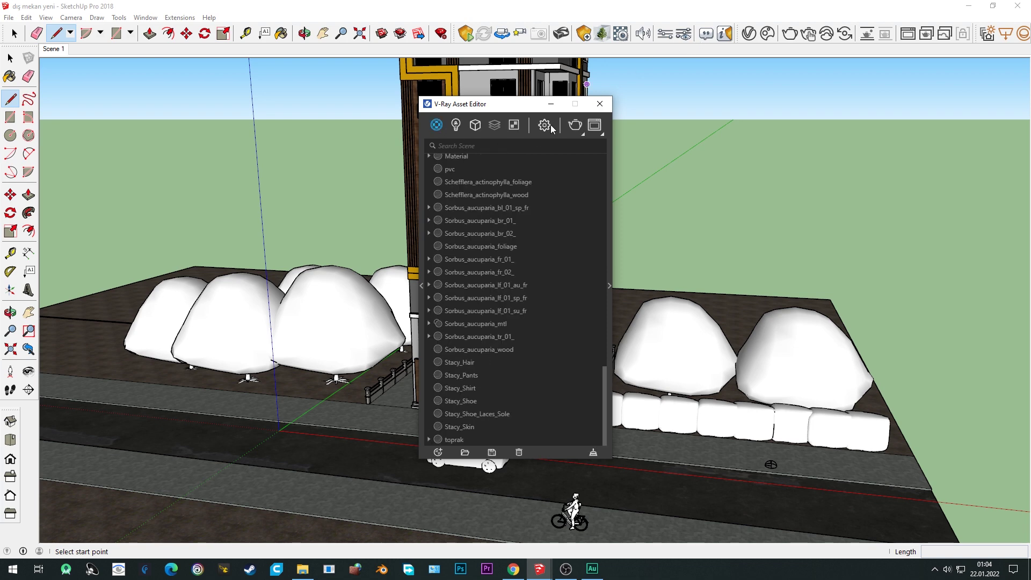
{"action": "left_click", "coordinate": [545, 126]}
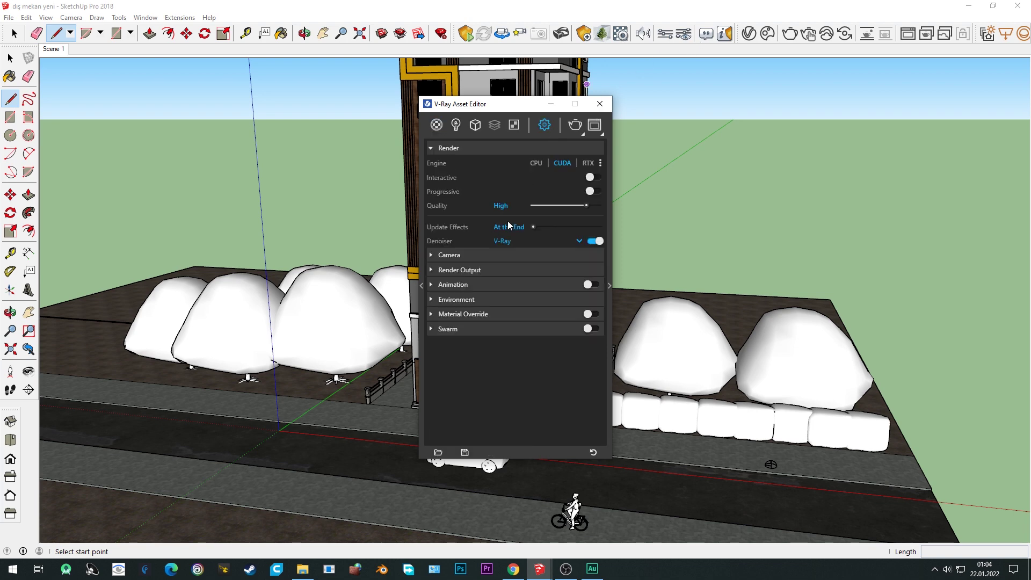
{"action": "left_click", "coordinate": [449, 268]}
{"action": "type", "text": "100"}
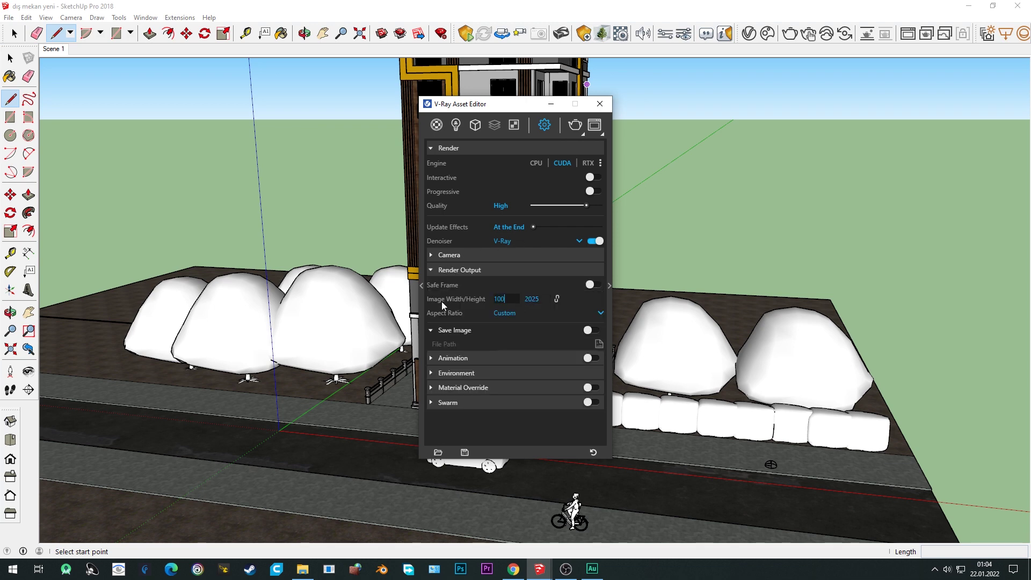
{"action": "type", "text": "0"}
{"action": "key", "text": "Return"}
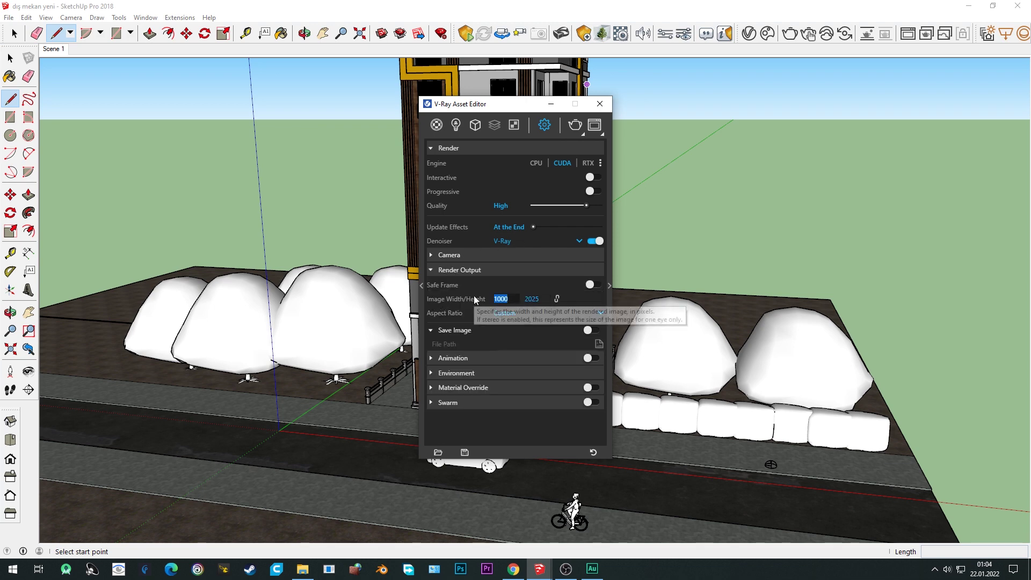
{"action": "type", "text": "800"}
{"action": "key", "text": "Tab"}
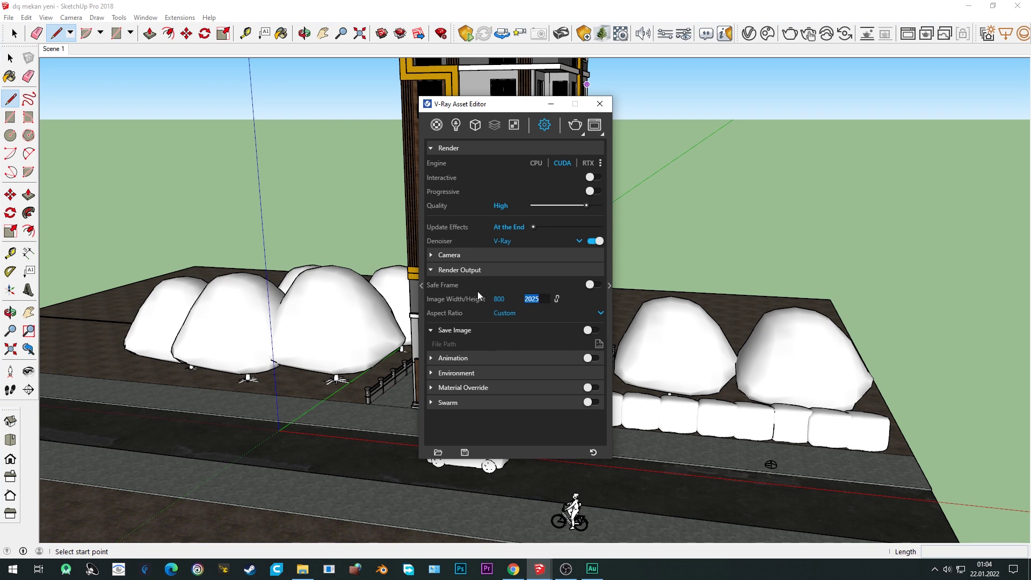
{"action": "type", "text": "6000"}
{"action": "key", "text": "BackSpace"}
{"action": "key", "text": "Return"}
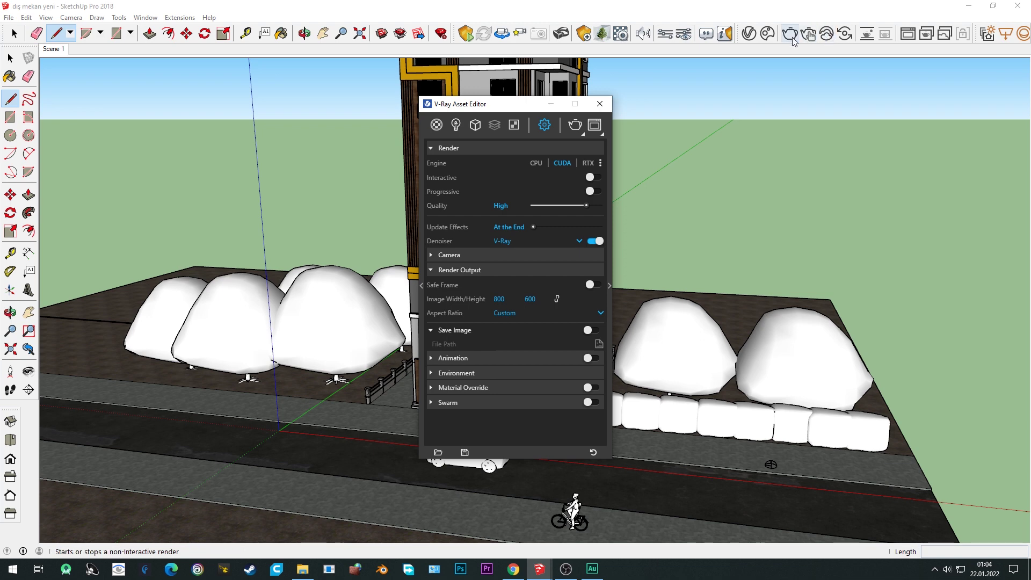
Start a V-Ray interactive render, arrange the Frame Buffer window, and close the Asset Editor.
{"action": "left_click", "coordinate": [784, 56]}
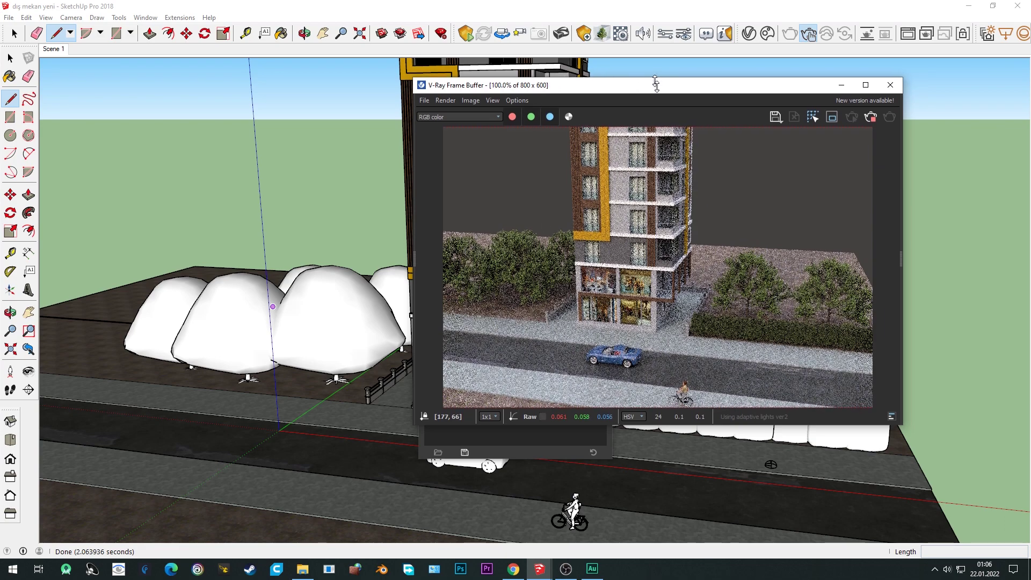
{"action": "left_click_drag", "start_coordinate": [655, 84], "coordinate": [308, 61]}
{"action": "middle_click_drag", "start_coordinate": [699, 323], "coordinate": [805, 454]}
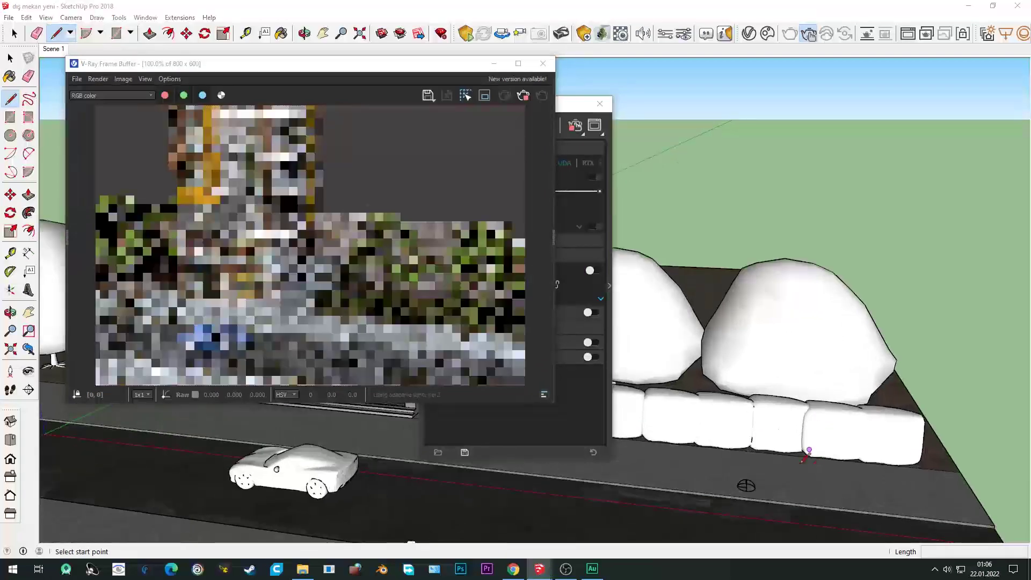
{"action": "key", "text": "space"}
{"action": "scroll", "coordinate": [737, 420], "scroll_direction": "up", "scroll_amount": 5}
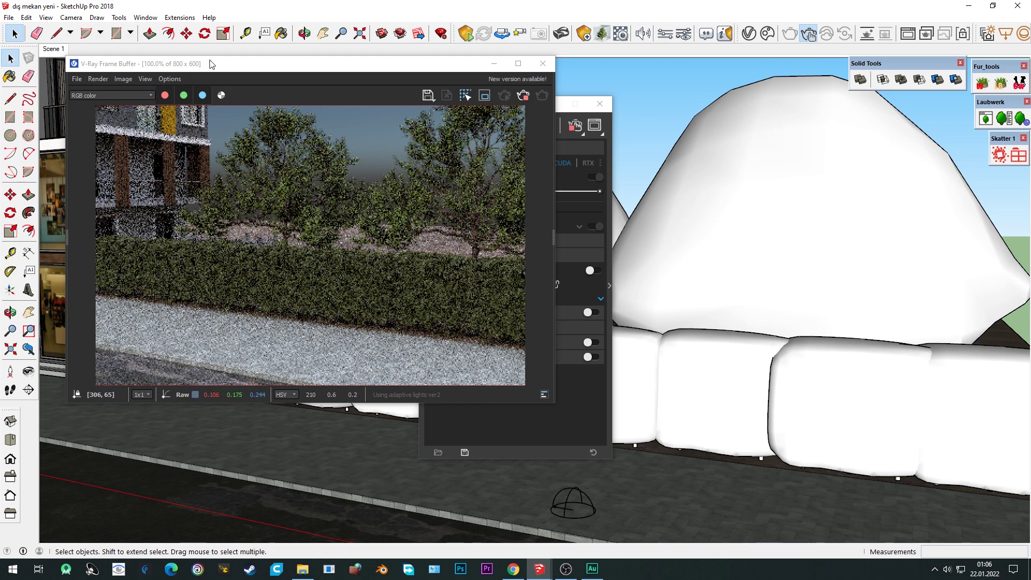
{"action": "mouse_move", "coordinate": [210, 63]}
{"action": "left_mouse_down"}
{"action": "mouse_move", "coordinate": [729, 212]}
{"action": "mouse_move", "coordinate": [507, 95]}
{"action": "left_mouse_up"}
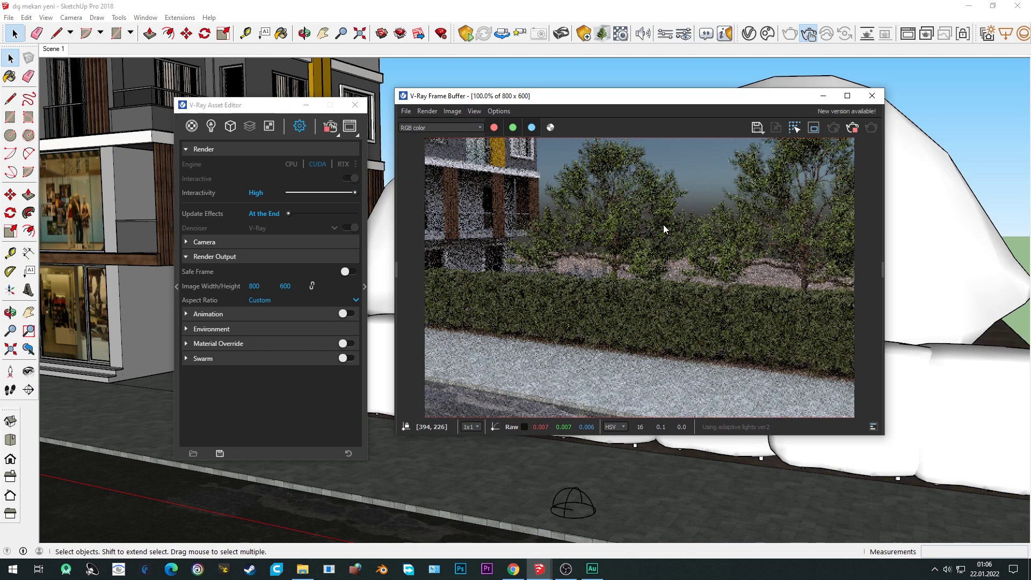
{"action": "mouse_move", "coordinate": [300, 462]}
{"action": "middle_mouse_down"}
{"action": "mouse_move", "coordinate": [415, 450]}
{"action": "mouse_move", "coordinate": [730, 471]}
{"action": "mouse_move", "coordinate": [709, 465]}
{"action": "middle_mouse_up"}
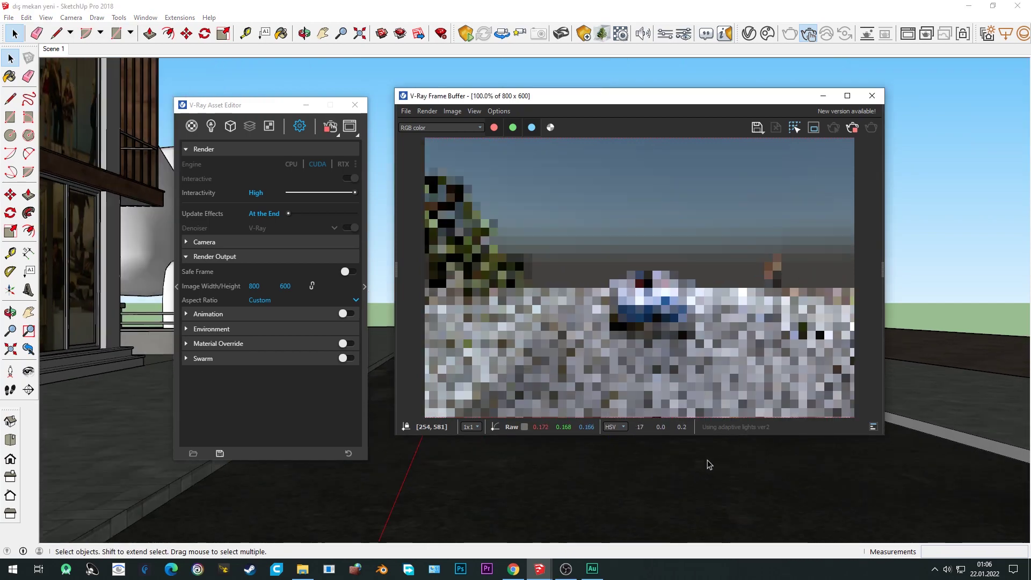
{"action": "left_click", "coordinate": [355, 104]}
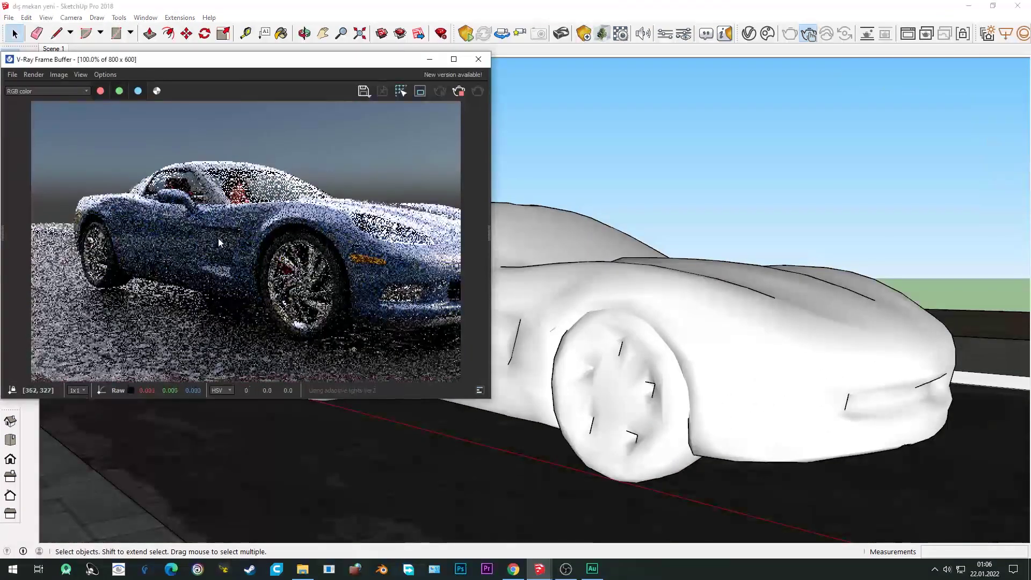
Orbit around the car, cyclist, hedge and building while the interactive render refreshes.
{"action": "mouse_move", "coordinate": [652, 356]}
{"action": "middle_mouse_down"}
{"action": "mouse_move", "coordinate": [577, 388]}
{"action": "mouse_move", "coordinate": [548, 306]}
{"action": "middle_mouse_up"}
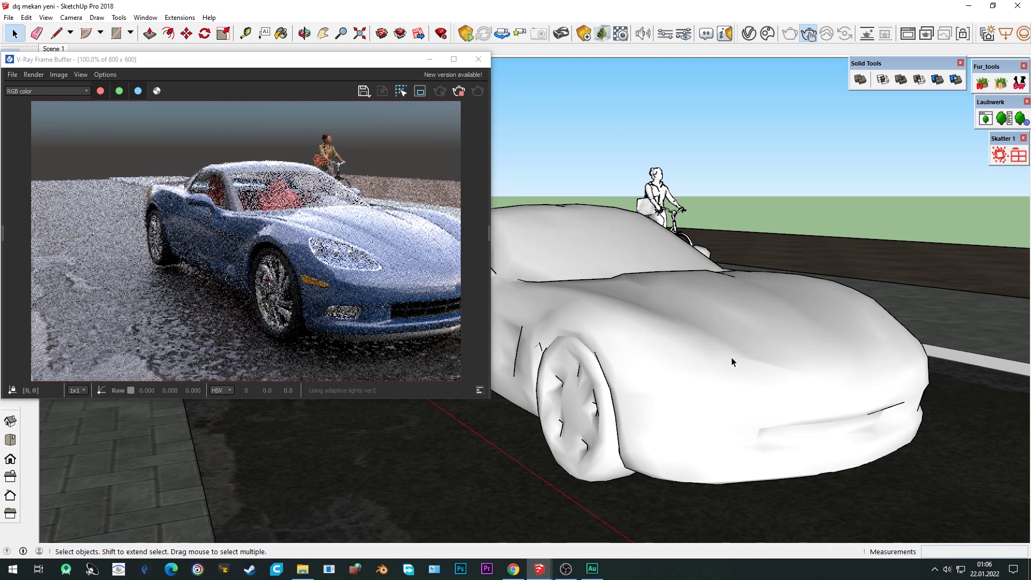
{"action": "middle_click_drag", "start_coordinate": [732, 362], "coordinate": [645, 161]}
{"action": "scroll", "coordinate": [663, 204], "scroll_direction": "up", "scroll_amount": 2}
{"action": "scroll", "coordinate": [662, 205], "scroll_direction": "up", "scroll_amount": 3}
{"action": "scroll", "coordinate": [663, 204], "scroll_direction": "up", "scroll_amount": 2}
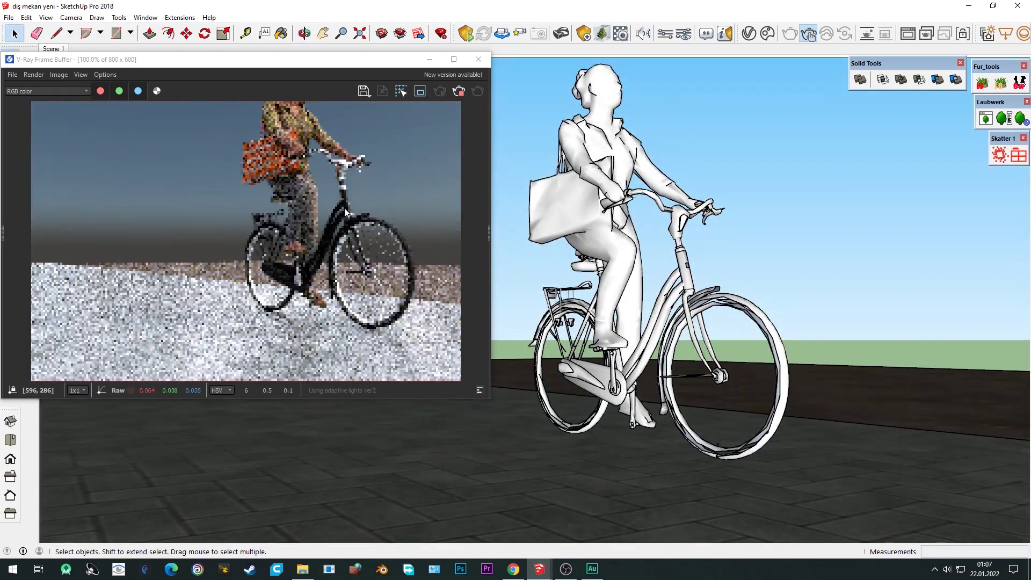
{"action": "middle_click_drag", "start_coordinate": [672, 290], "coordinate": [641, 325]}
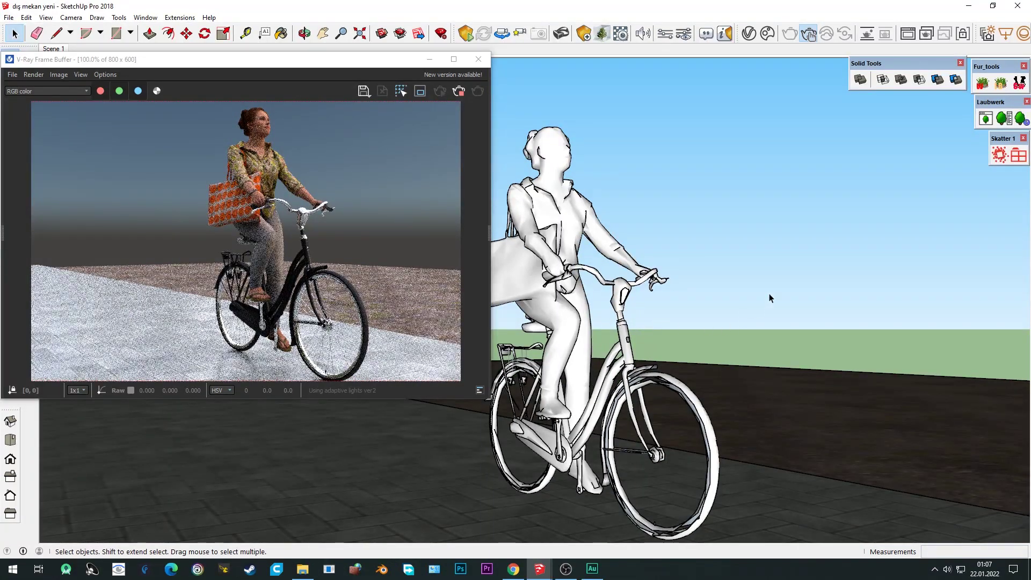
{"action": "scroll", "coordinate": [769, 295], "scroll_direction": "down", "scroll_amount": 3}
{"action": "scroll", "coordinate": [769, 307], "scroll_direction": "up", "scroll_amount": 4}
{"action": "mouse_move", "coordinate": [769, 307]}
{"action": "middle_mouse_down"}
{"action": "mouse_move", "coordinate": [819, 312]}
{"action": "mouse_move", "coordinate": [777, 342]}
{"action": "middle_mouse_up"}
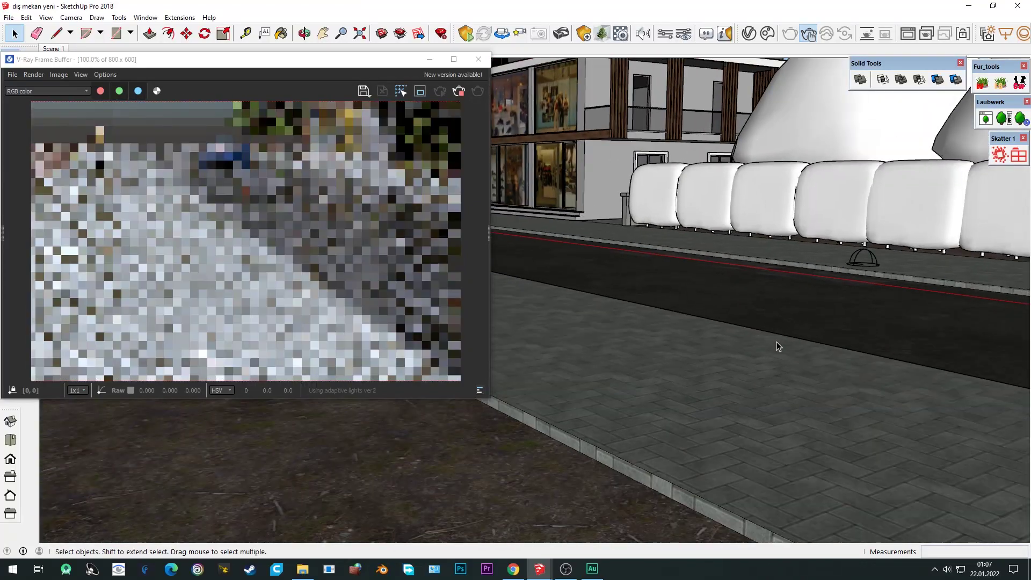
{"action": "scroll", "coordinate": [776, 341], "scroll_direction": "down", "scroll_amount": 3}
{"action": "mouse_move", "coordinate": [268, 61]}
{"action": "left_mouse_down"}
{"action": "mouse_move", "coordinate": [294, 55]}
{"action": "mouse_move", "coordinate": [460, 141]}
{"action": "left_mouse_up"}
{"action": "left_click_drag", "start_coordinate": [536, 129], "coordinate": [732, 172]}
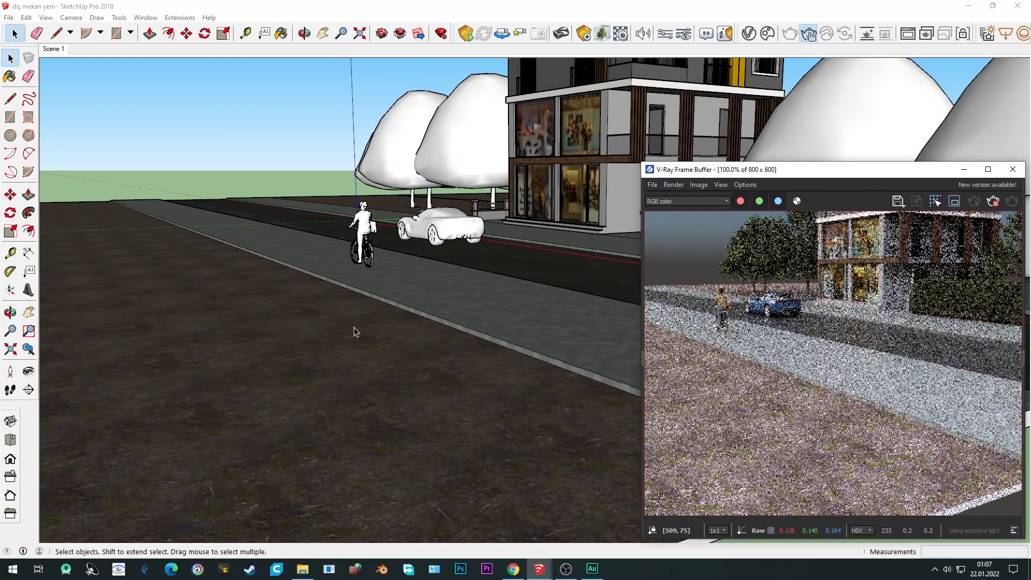
{"action": "scroll", "coordinate": [355, 328], "scroll_direction": "down", "scroll_amount": 2}
{"action": "mouse_move", "coordinate": [357, 327]}
{"action": "middle_mouse_down"}
{"action": "mouse_move", "coordinate": [490, 302]}
{"action": "mouse_move", "coordinate": [284, 162]}
{"action": "middle_mouse_up"}
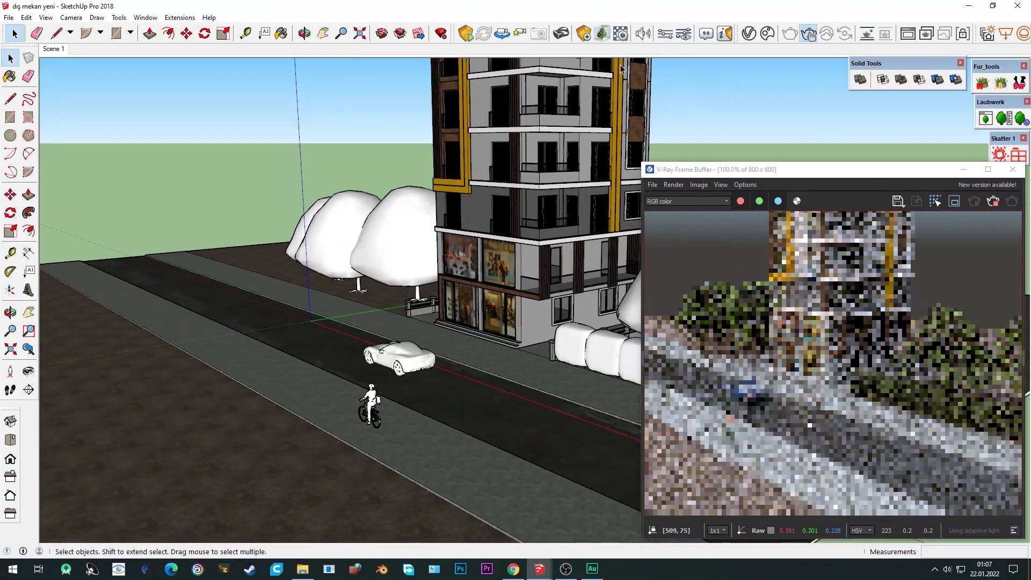
Show the Dome Light's parameters, HDR texture settings and extra options in the Asset Editor.
{"action": "left_click", "coordinate": [750, 34]}
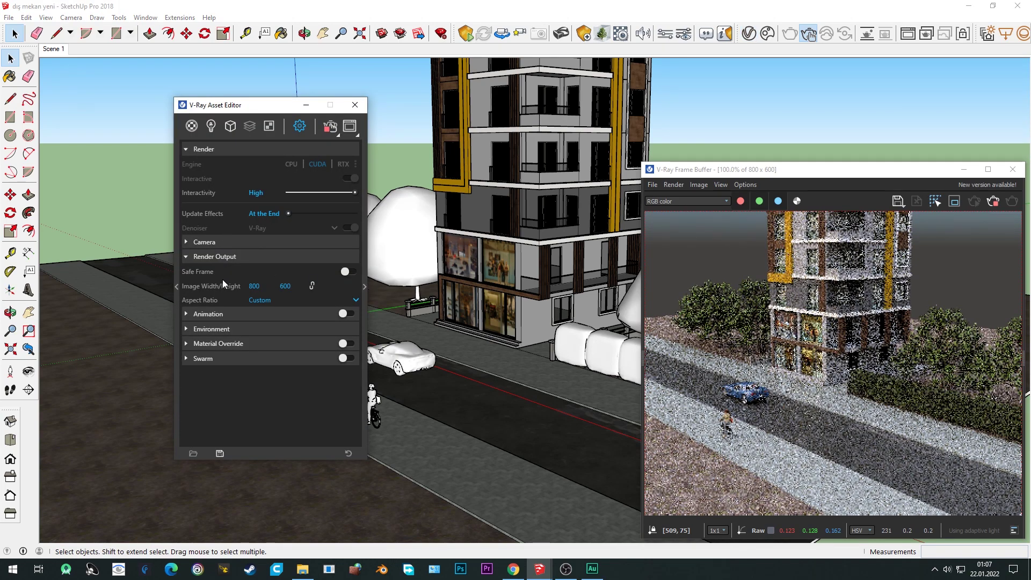
{"action": "left_click", "coordinate": [191, 127]}
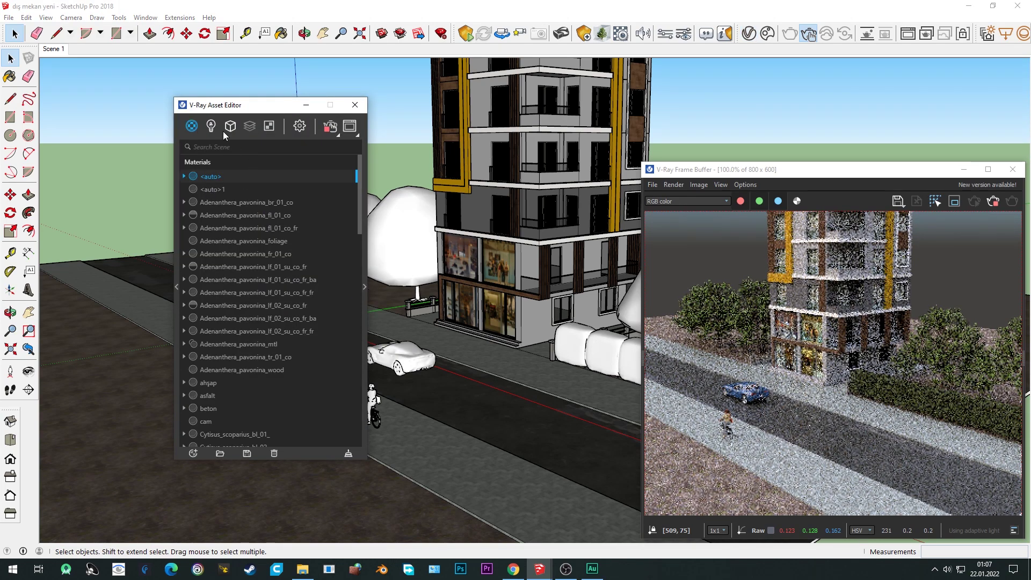
{"action": "left_click", "coordinate": [210, 127]}
{"action": "left_click", "coordinate": [365, 286]}
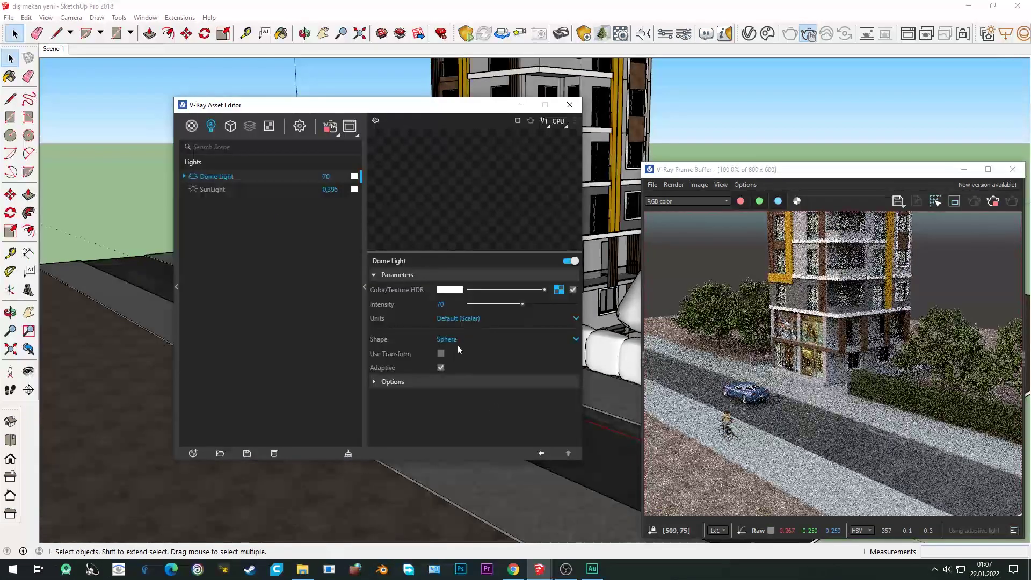
{"action": "left_click", "coordinate": [559, 290]}
{"action": "left_click", "coordinate": [542, 453]}
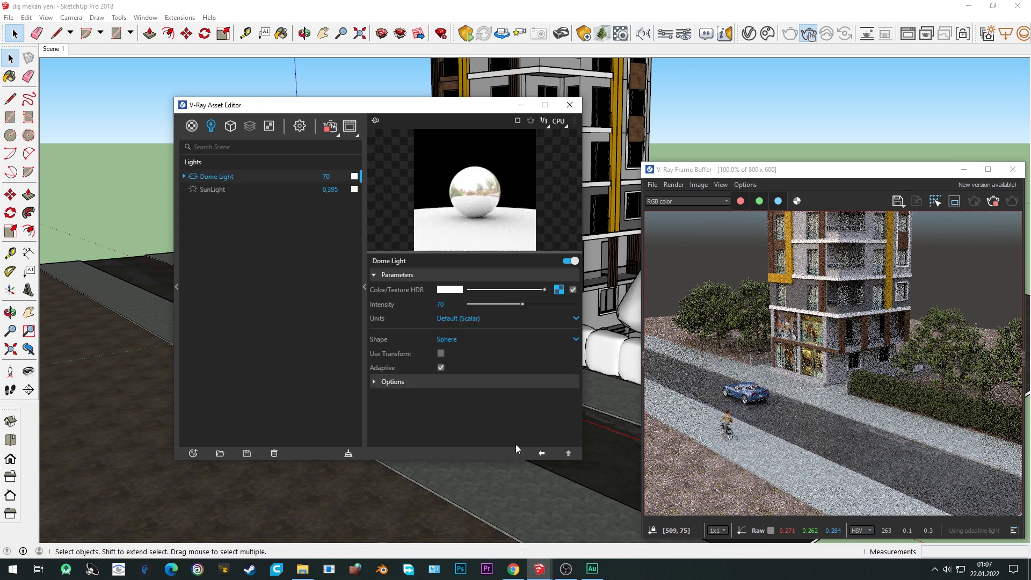
{"action": "left_click", "coordinate": [377, 382]}
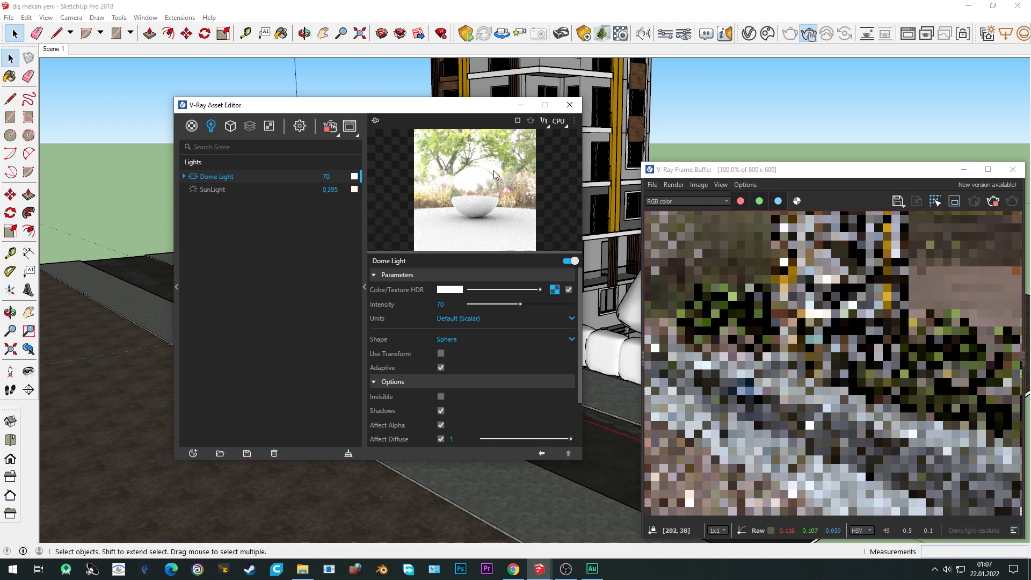
Move the Asset Editor aside and bring up the Extensions > V-Ray commands.
{"action": "left_click_drag", "start_coordinate": [242, 107], "coordinate": [435, 99]}
{"action": "left_click", "coordinate": [176, 20]}
{"action": "left_click", "coordinate": [180, 17]}
{"action": "mouse_move", "coordinate": [204, 101]}
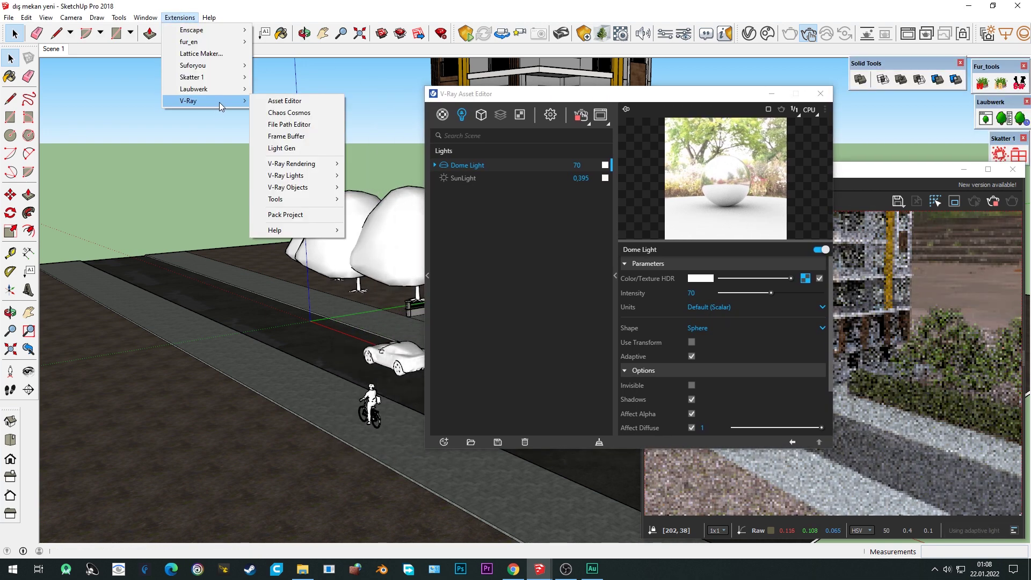
Open the Chaos Cosmos browser and show the downloaded HDRIs.
{"action": "left_click", "coordinate": [301, 113]}
{"action": "left_click_drag", "start_coordinate": [324, 70], "coordinate": [152, 69]}
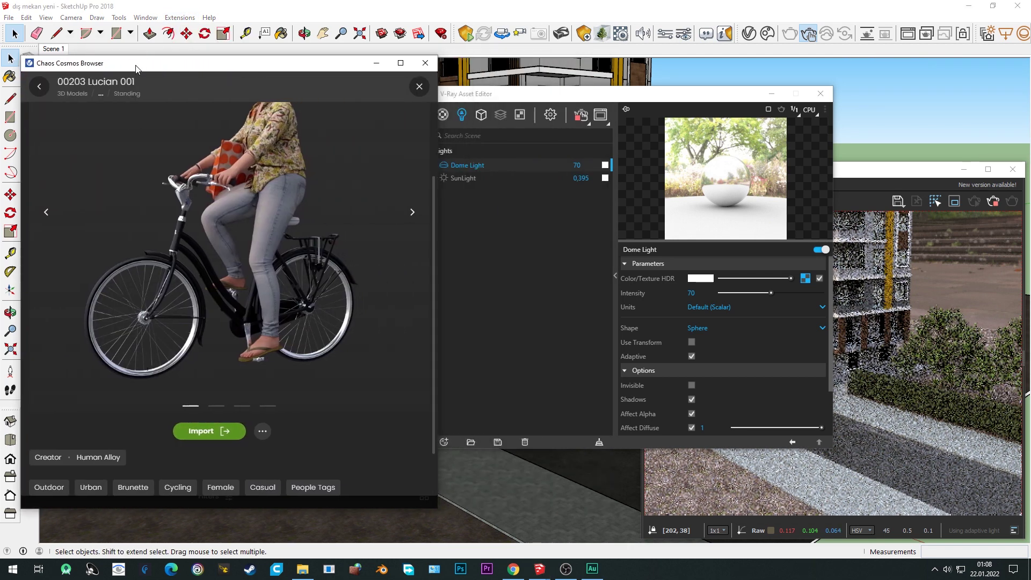
{"action": "left_click", "coordinate": [39, 86]}
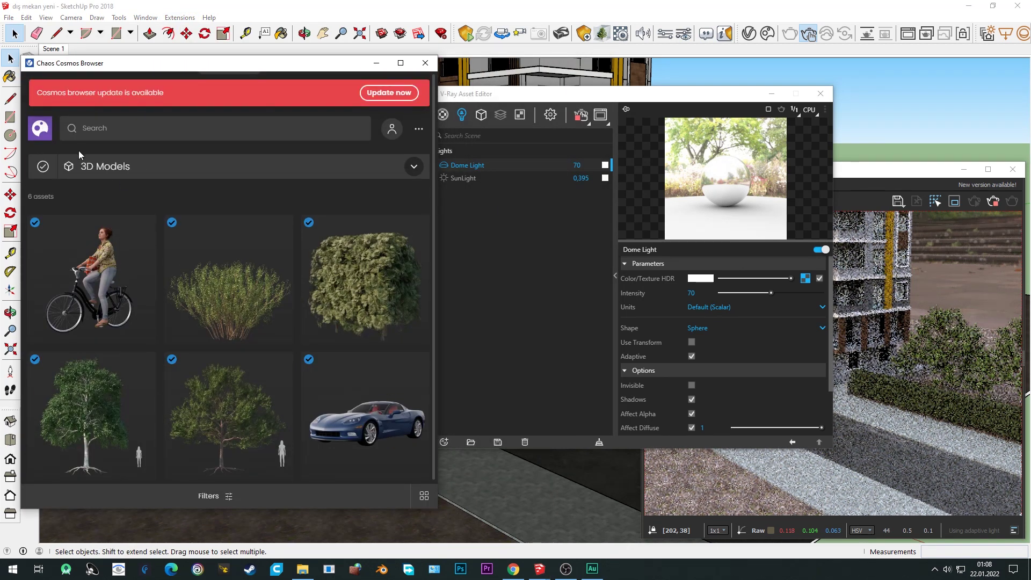
{"action": "left_click", "coordinate": [107, 168]}
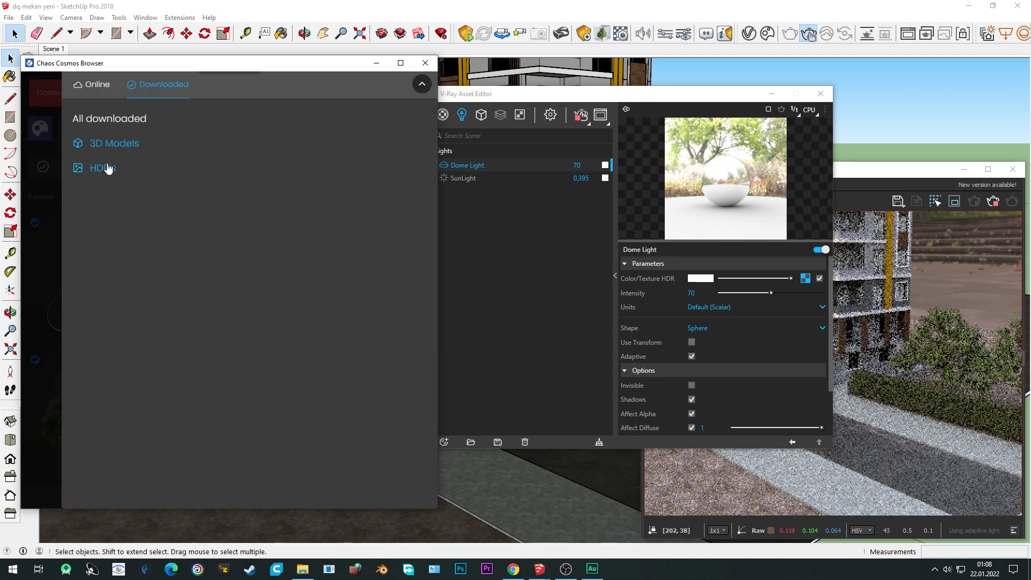
{"action": "left_click", "coordinate": [107, 168]}
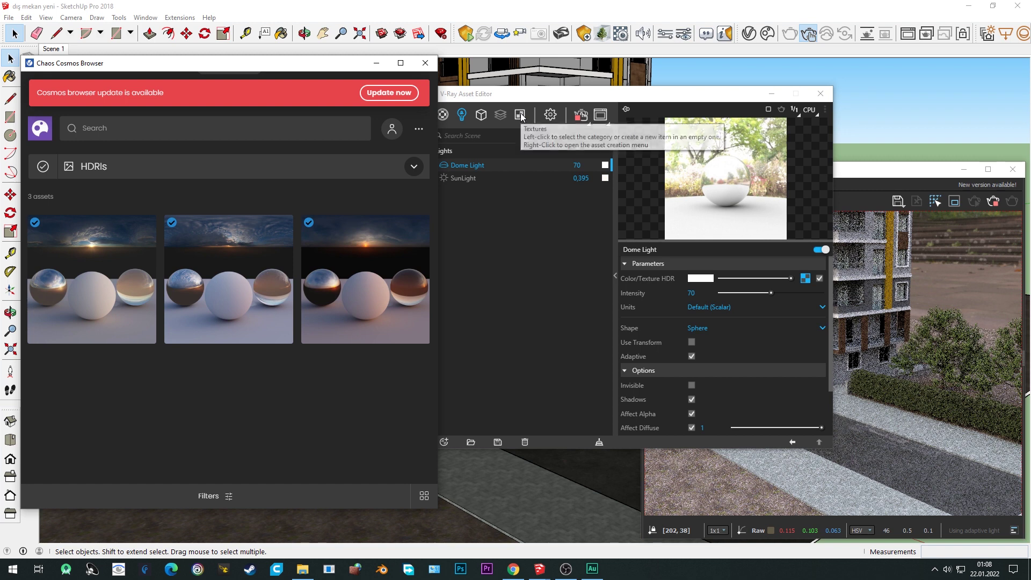
Import the Sunset 025 HDRI into the scene's V-Ray textures and check its bitmap settings.
{"action": "left_click_drag", "start_coordinate": [519, 114], "coordinate": [602, 109]}
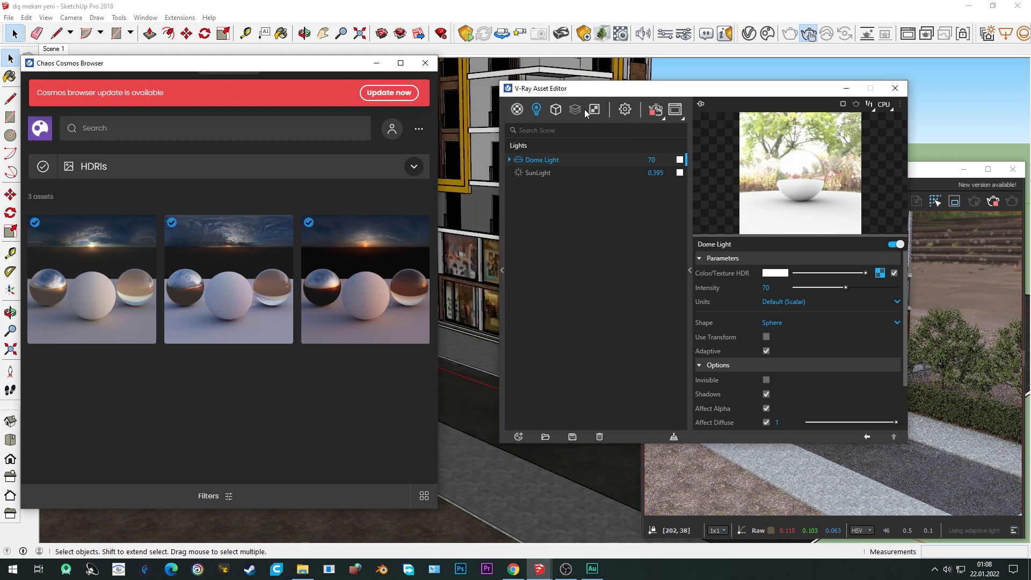
{"action": "left_click", "coordinate": [595, 111]}
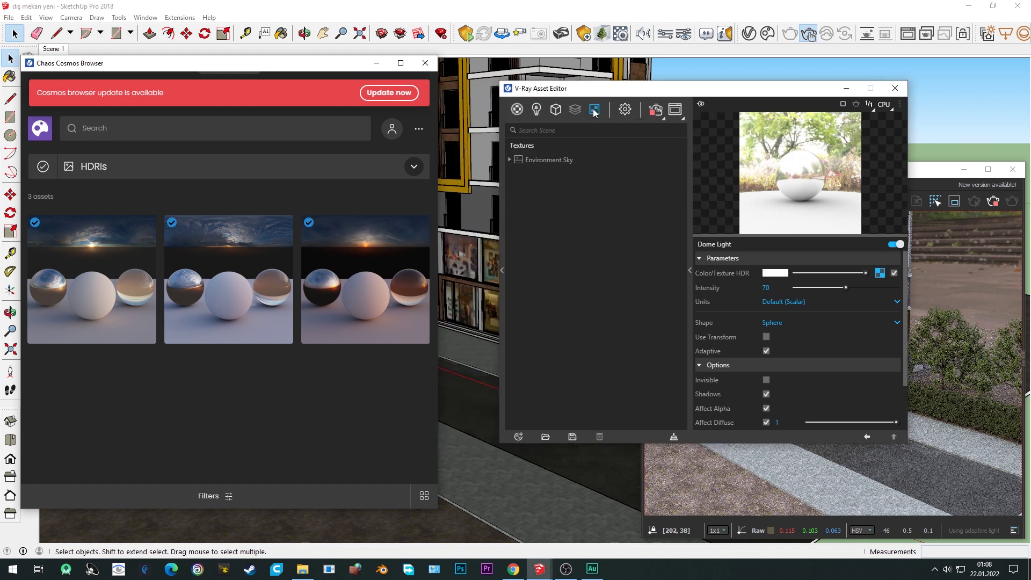
{"action": "mouse_move", "coordinate": [91, 279]}
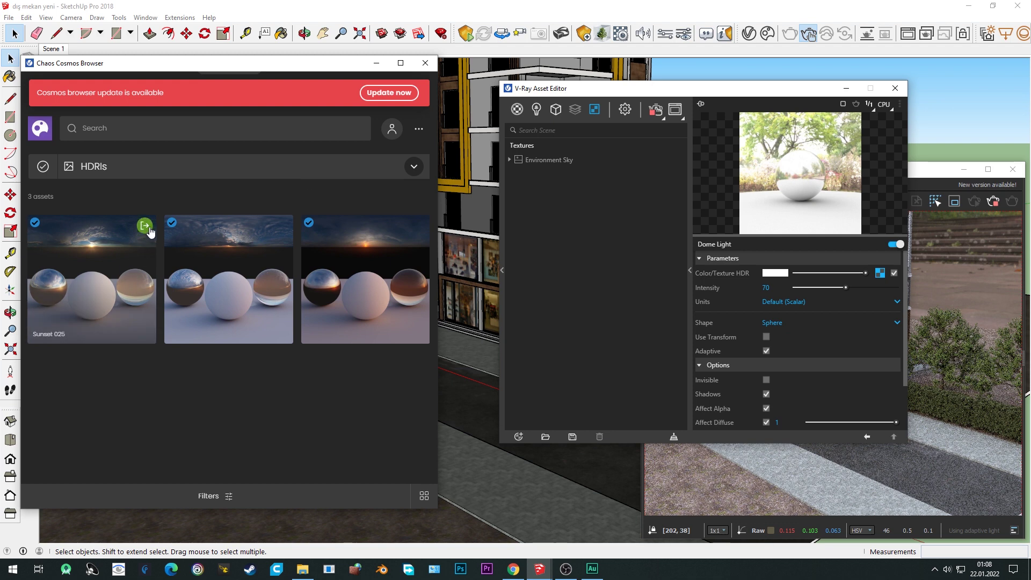
{"action": "left_click", "coordinate": [145, 226]}
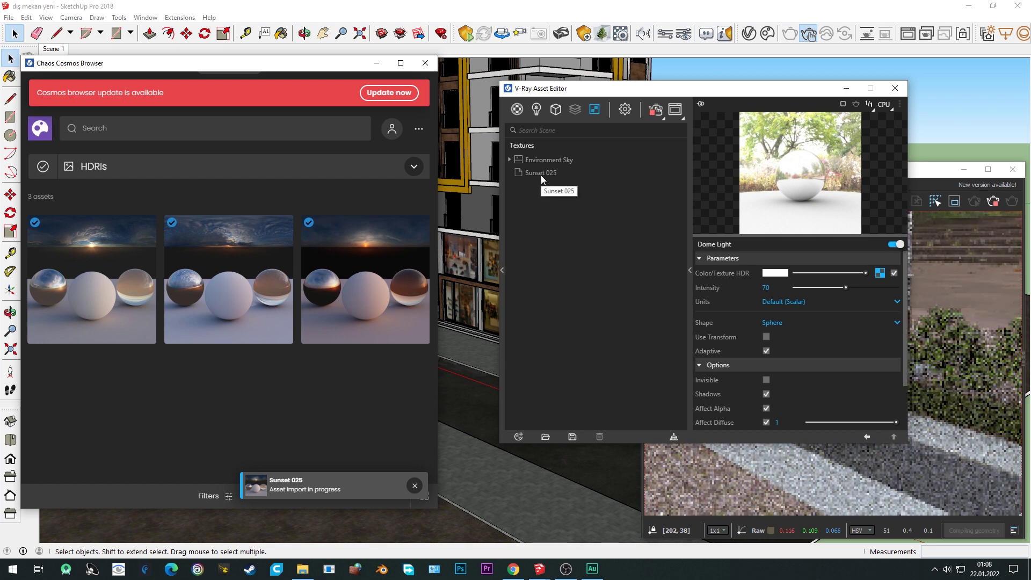
{"action": "left_click", "coordinate": [540, 173]}
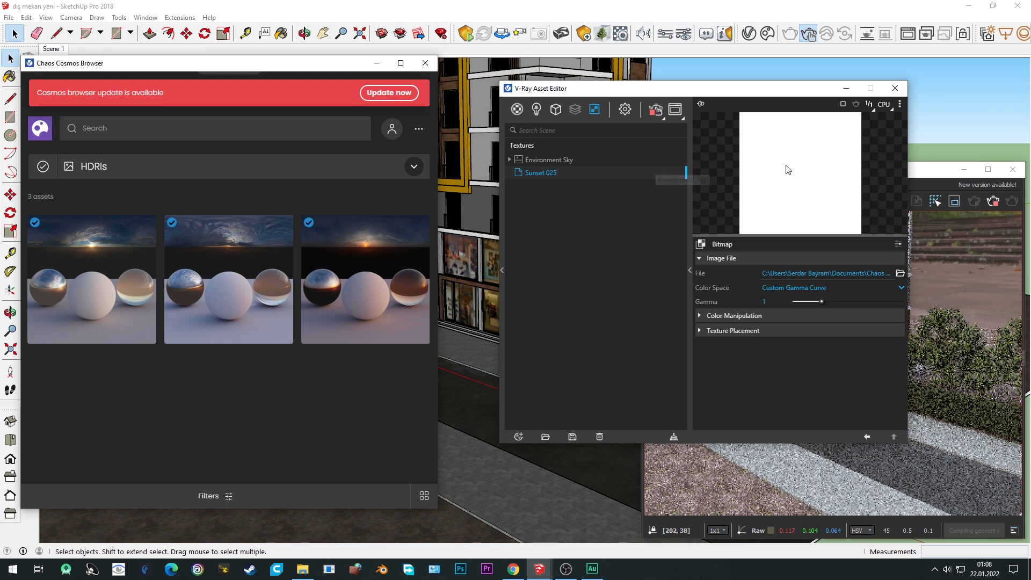
{"action": "right_click", "coordinate": [544, 177]}
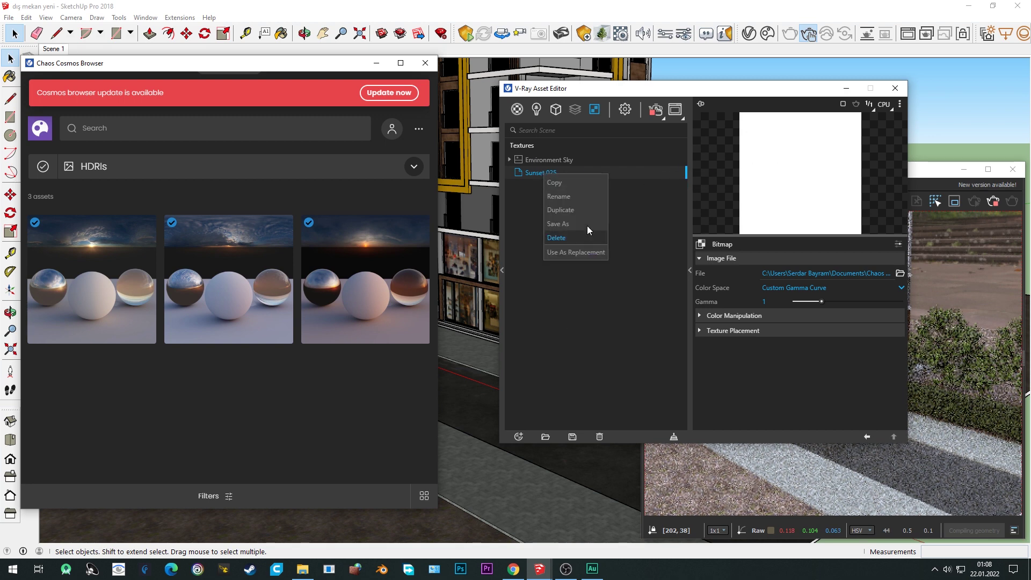
{"action": "left_click", "coordinate": [565, 186]}
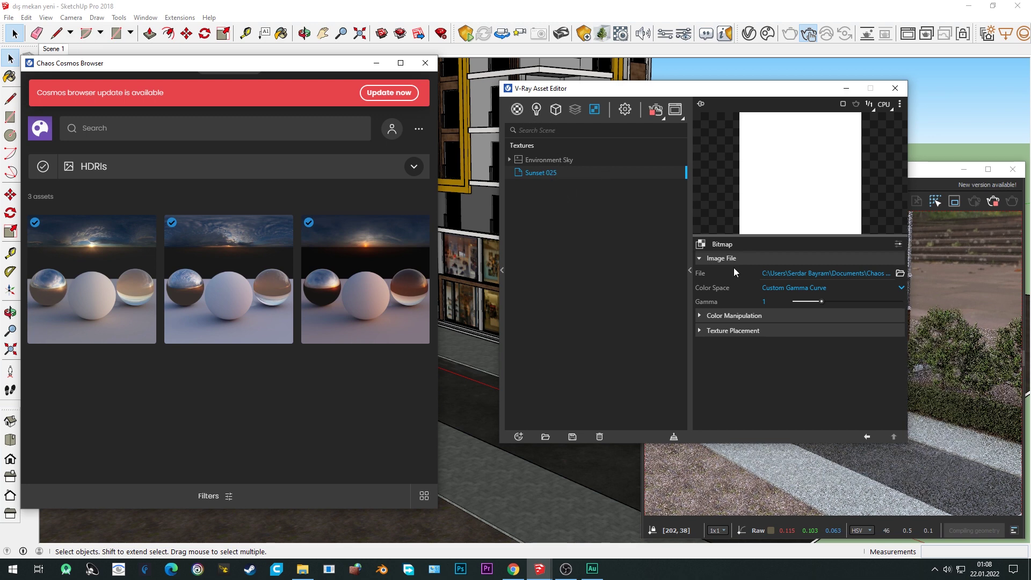
Select the Dome Light in the Asset Editor and review its HDR texture options.
{"action": "left_click", "coordinate": [537, 111]}
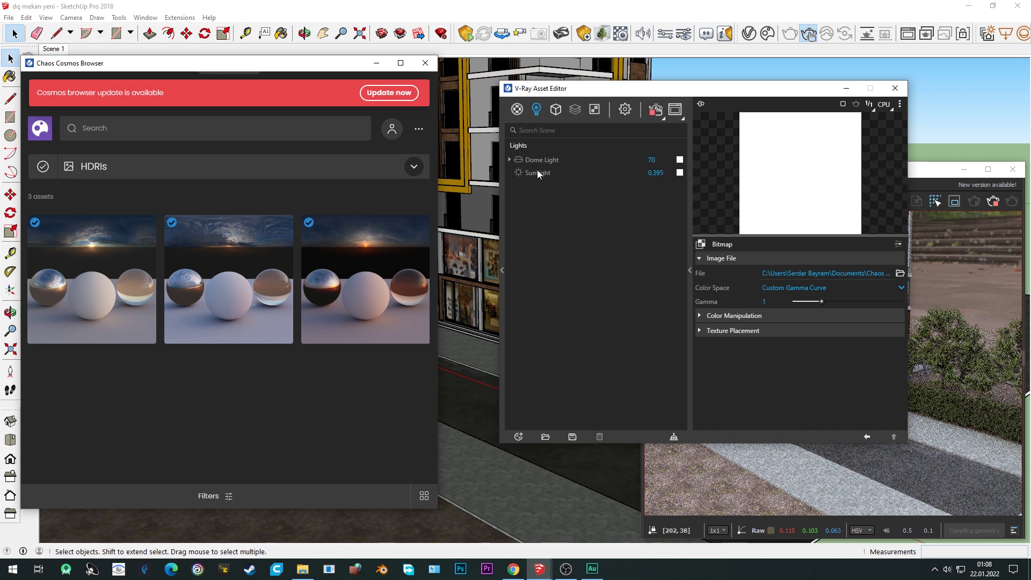
{"action": "left_click", "coordinate": [544, 161]}
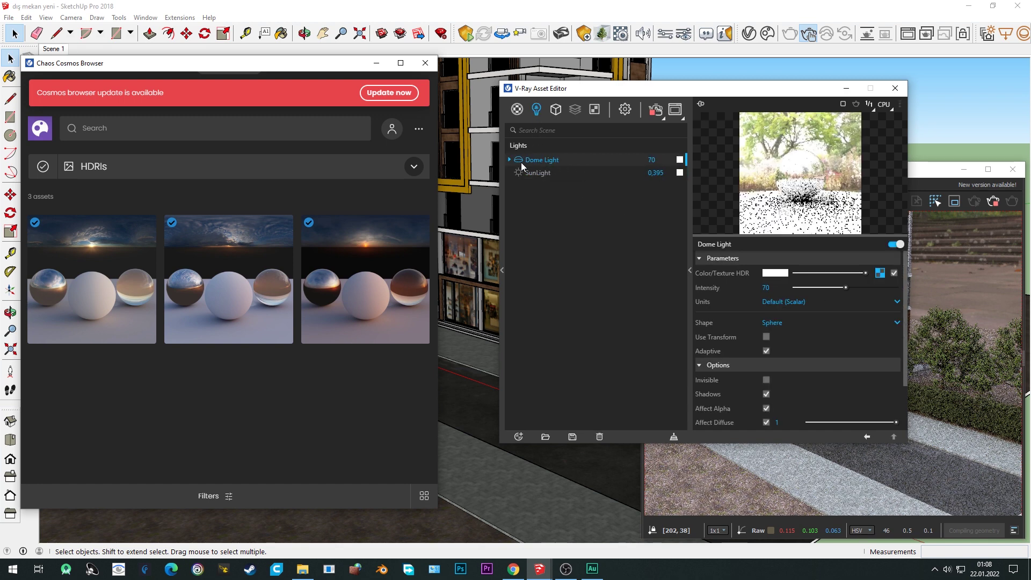
{"action": "left_click", "coordinate": [880, 274]}
{"action": "left_click", "coordinate": [857, 283]}
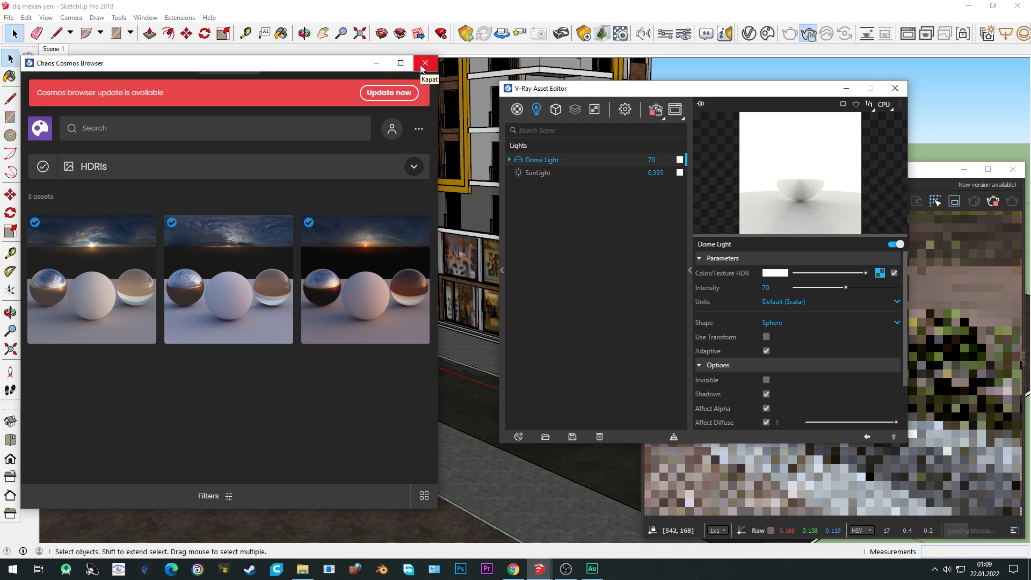
Close the Cosmos browser and lower the Dome Light intensity from 70 to 1, trying 10 first.
{"action": "left_click", "coordinate": [425, 63]}
{"action": "left_click_drag", "start_coordinate": [584, 89], "coordinate": [235, 93]}
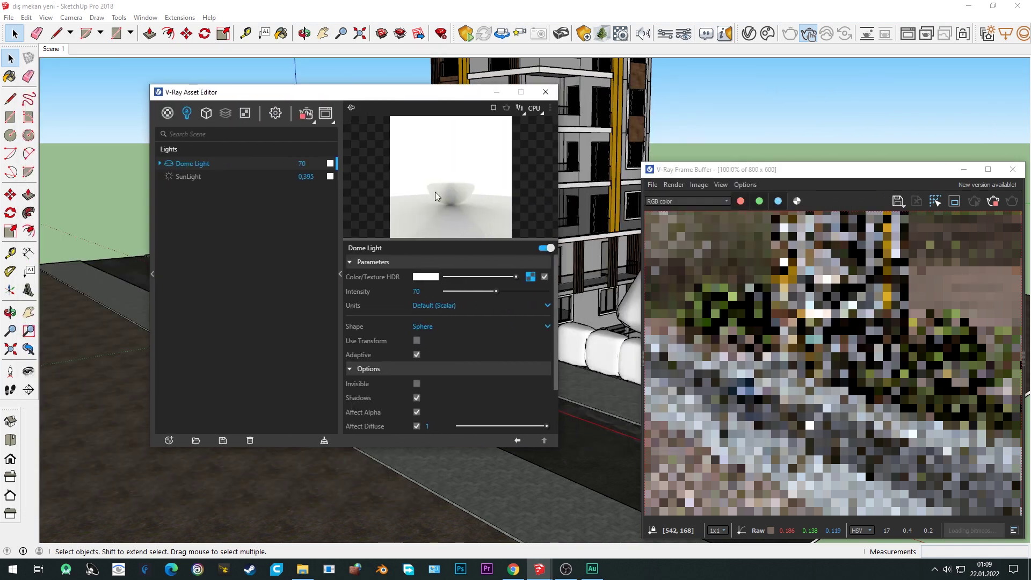
{"action": "left_click", "coordinate": [417, 291]}
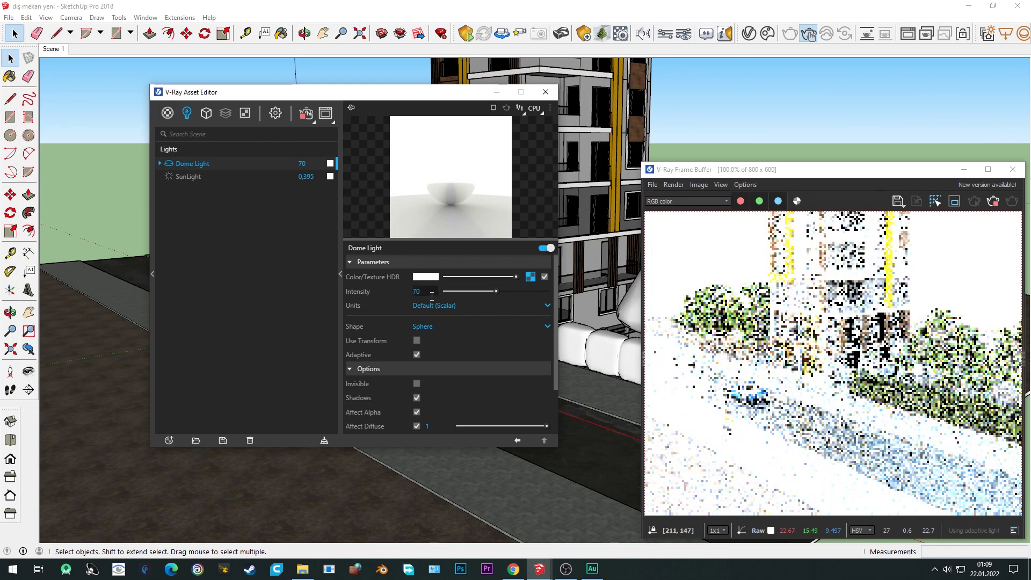
{"action": "type", "text": "10"}
{"action": "key", "text": "Return"}
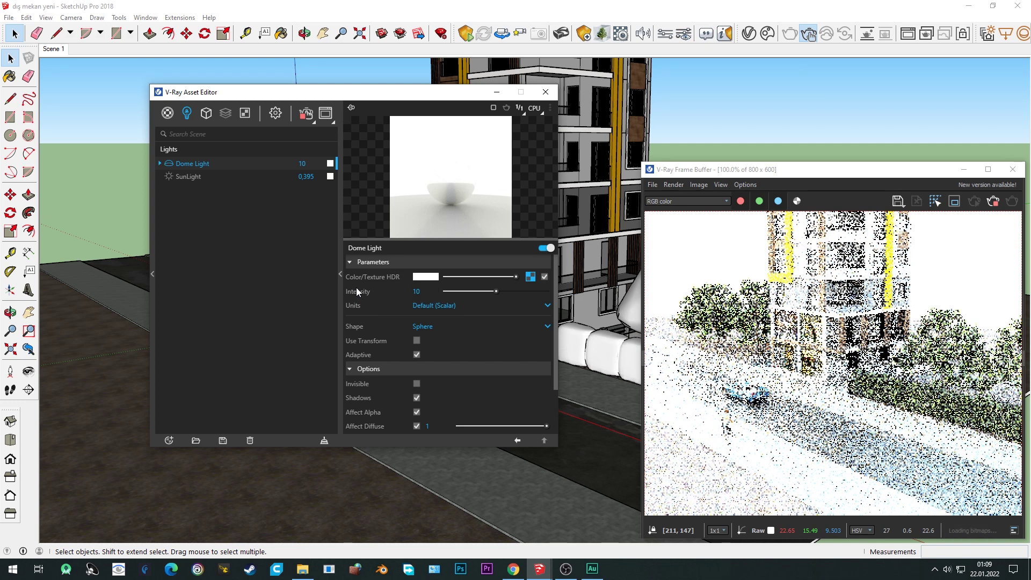
{"action": "double_click", "coordinate": [417, 291]}
{"action": "type", "text": "4"}
{"action": "key", "text": "BackSpace"}
{"action": "type", "text": "1"}
{"action": "key", "text": "Return"}
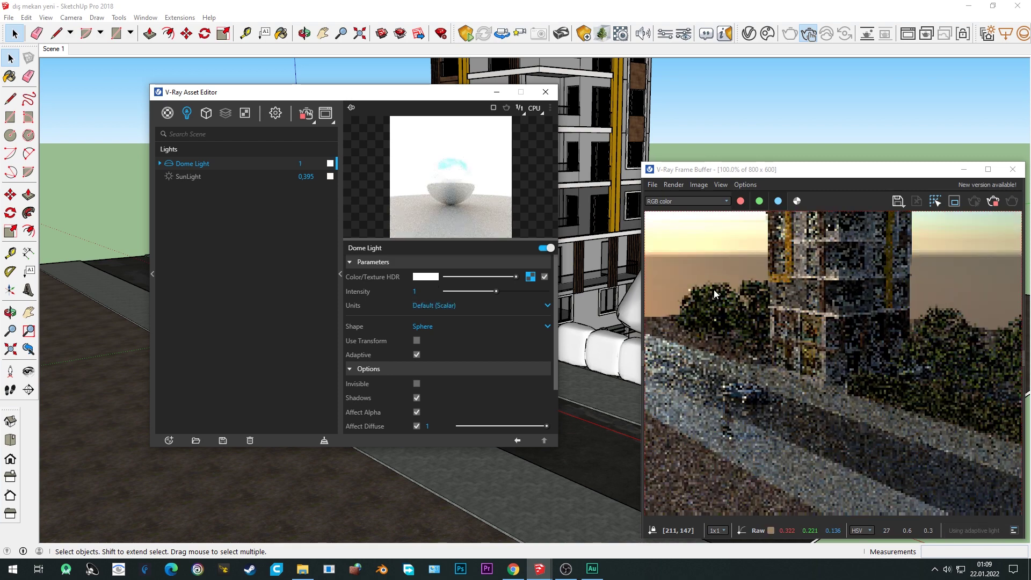
Orbit the model, switch to the Scene 1 street-level view and inspect the sunset-lit facade render.
{"action": "scroll", "coordinate": [867, 314], "scroll_direction": "down", "scroll_amount": 1}
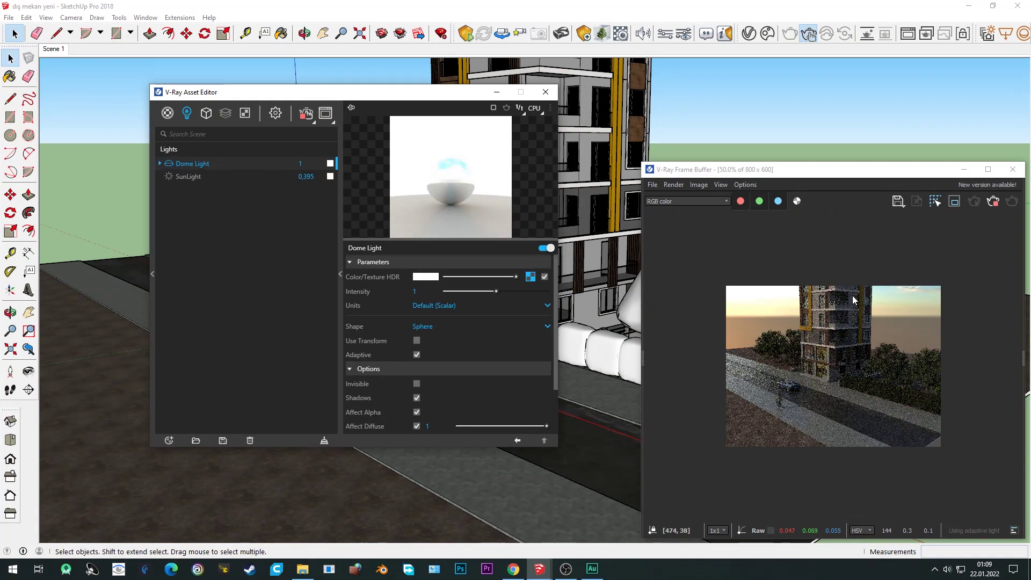
{"action": "scroll", "coordinate": [853, 300], "scroll_direction": "up", "scroll_amount": 1}
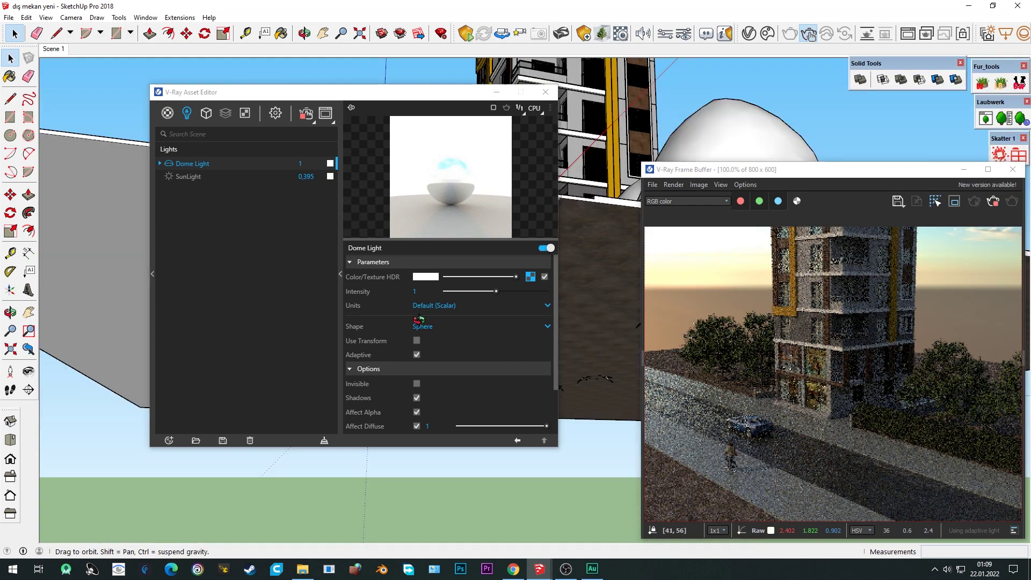
{"action": "middle_click_drag", "start_coordinate": [599, 466], "coordinate": [218, 311]}
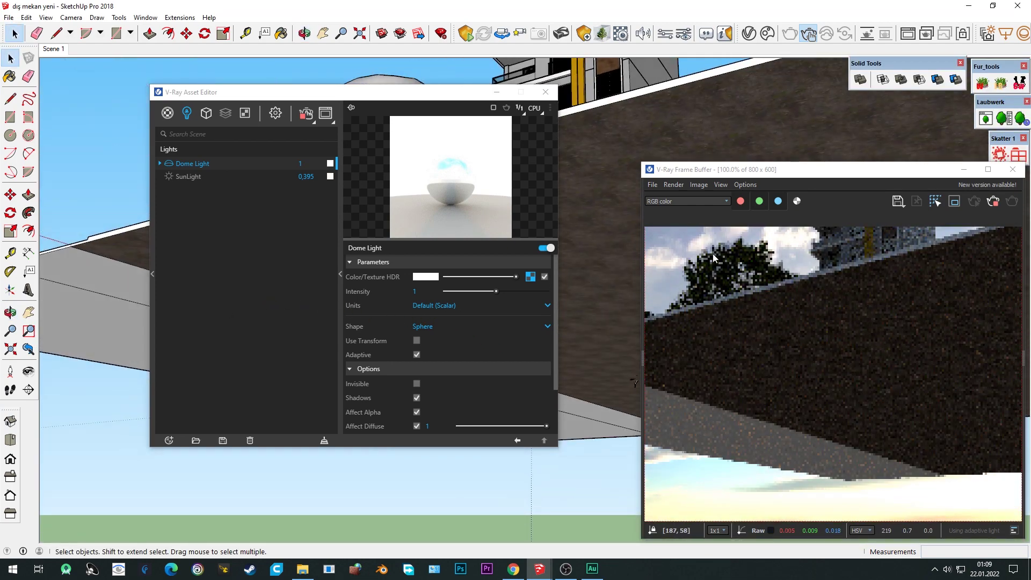
{"action": "middle_click_drag", "start_coordinate": [543, 475], "coordinate": [588, 387]}
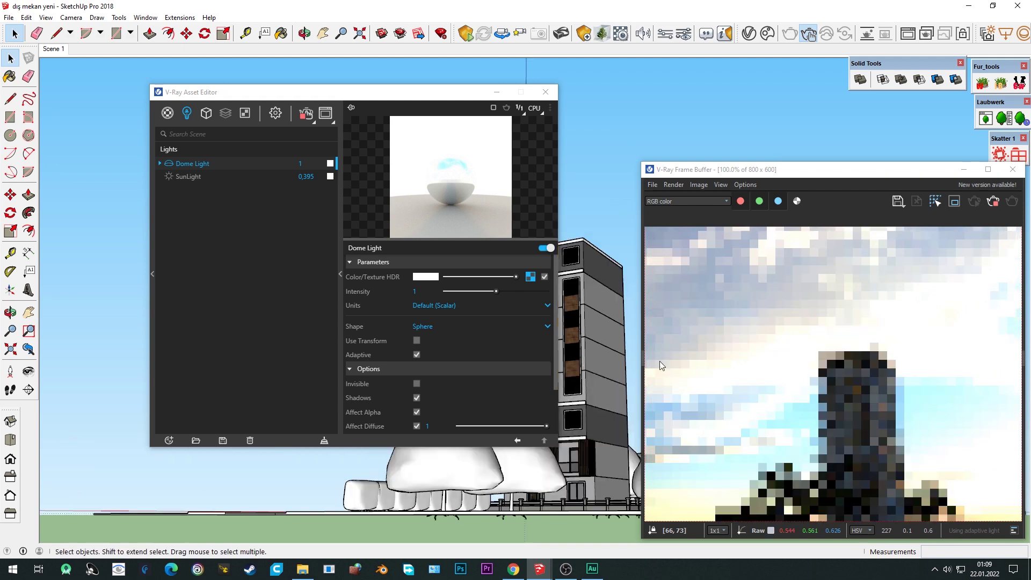
{"action": "left_click", "coordinate": [56, 50]}
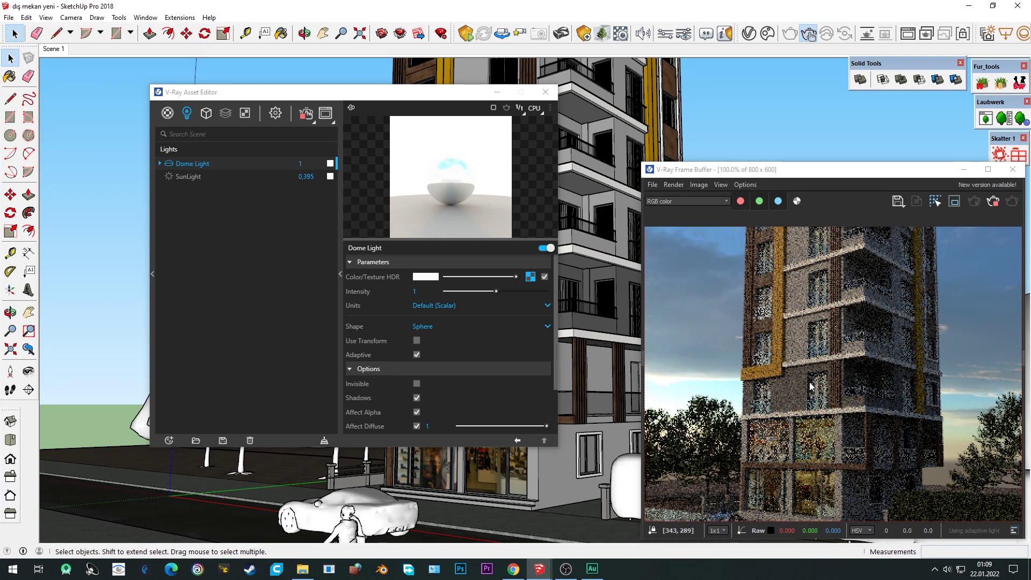
{"action": "middle_click_drag", "start_coordinate": [850, 398], "coordinate": [798, 355]}
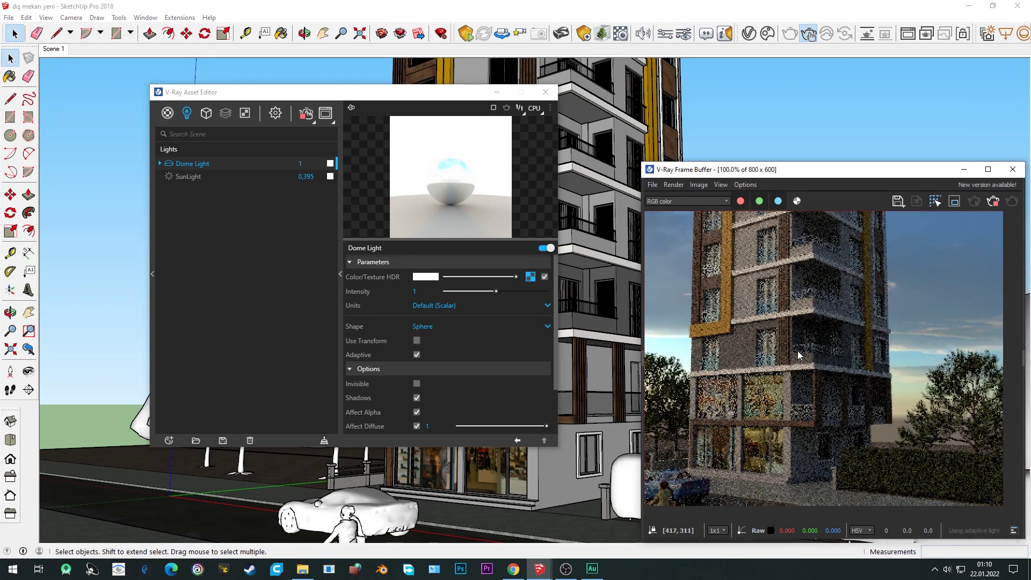
{"action": "scroll", "coordinate": [746, 387], "scroll_direction": "down", "scroll_amount": 2}
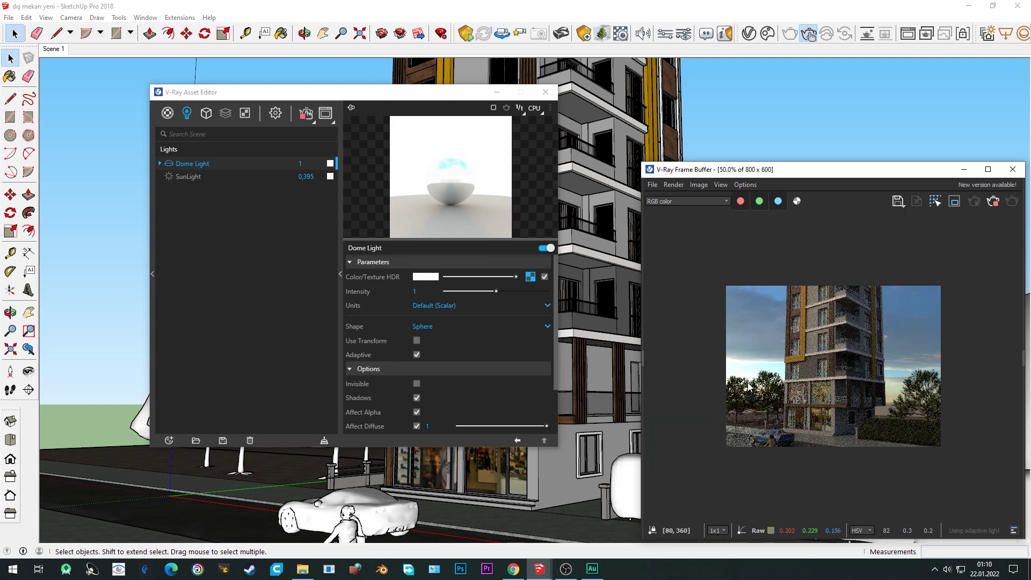
{"action": "scroll", "coordinate": [749, 388], "scroll_direction": "up", "scroll_amount": 2}
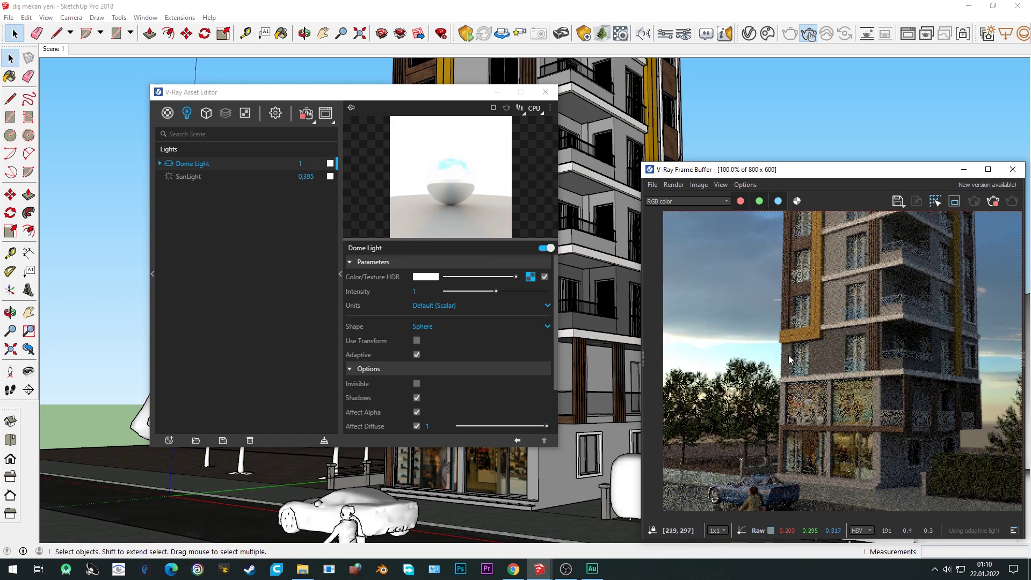